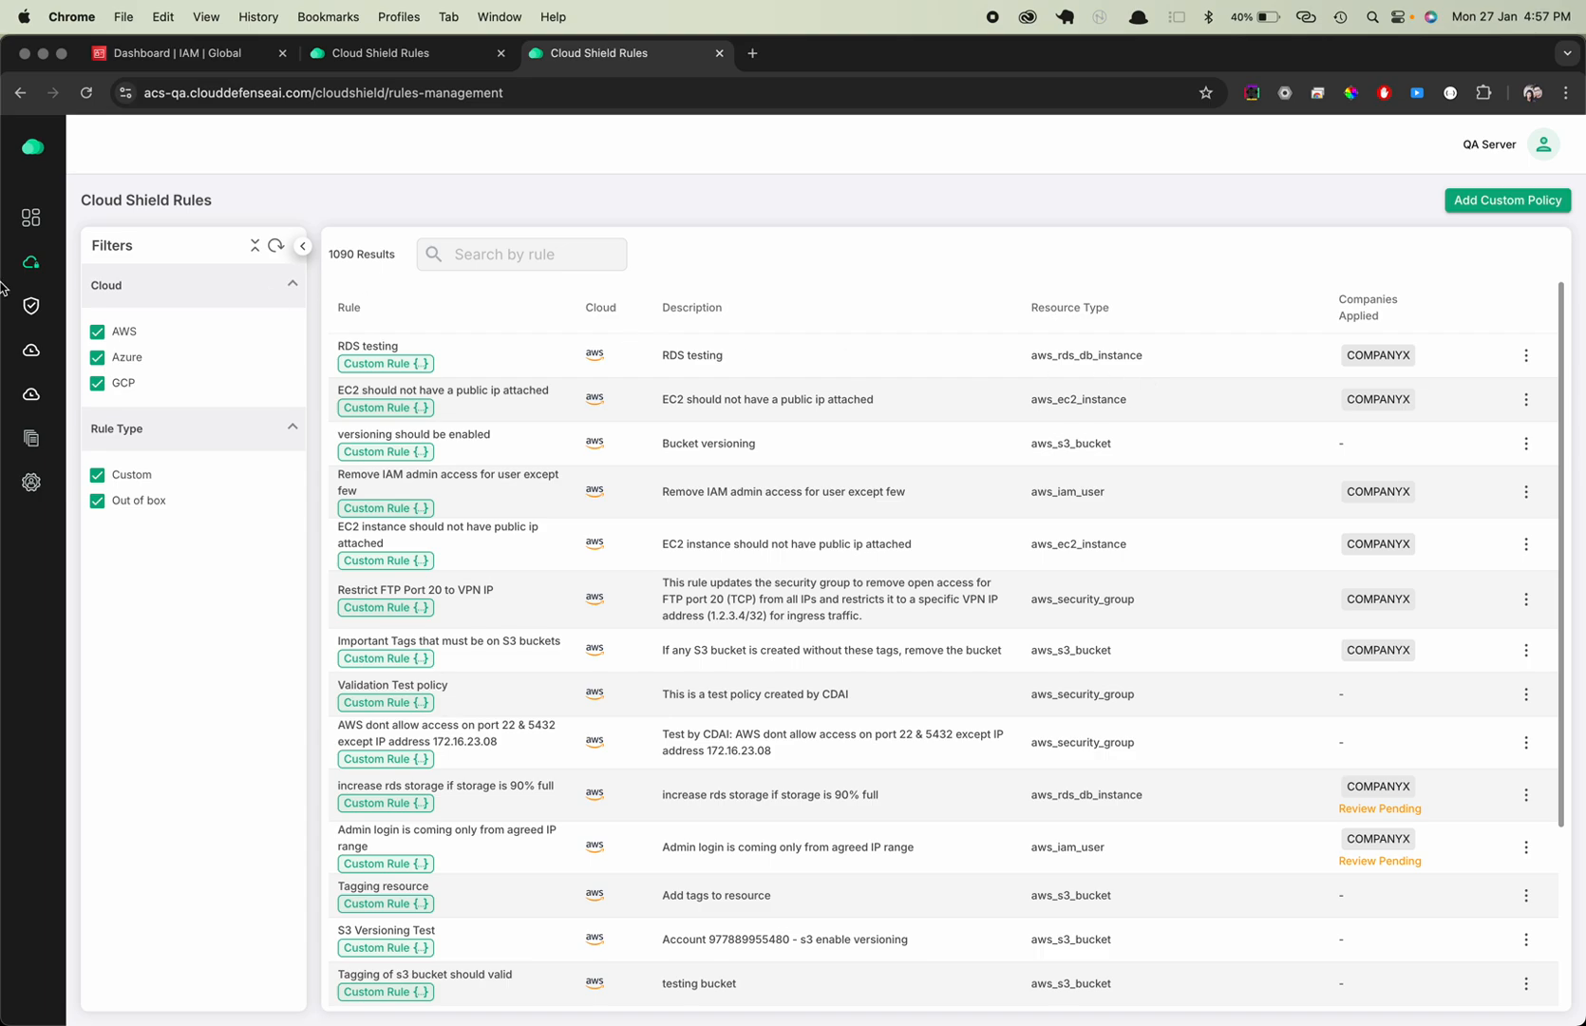
Look through the Cloud Shield rules list, covering the custom rules and the out-of-box rules for each cloud
mouse_move(95, 249)
scroll(418, 608, down, 10)
scroll(424, 616, down, 1)
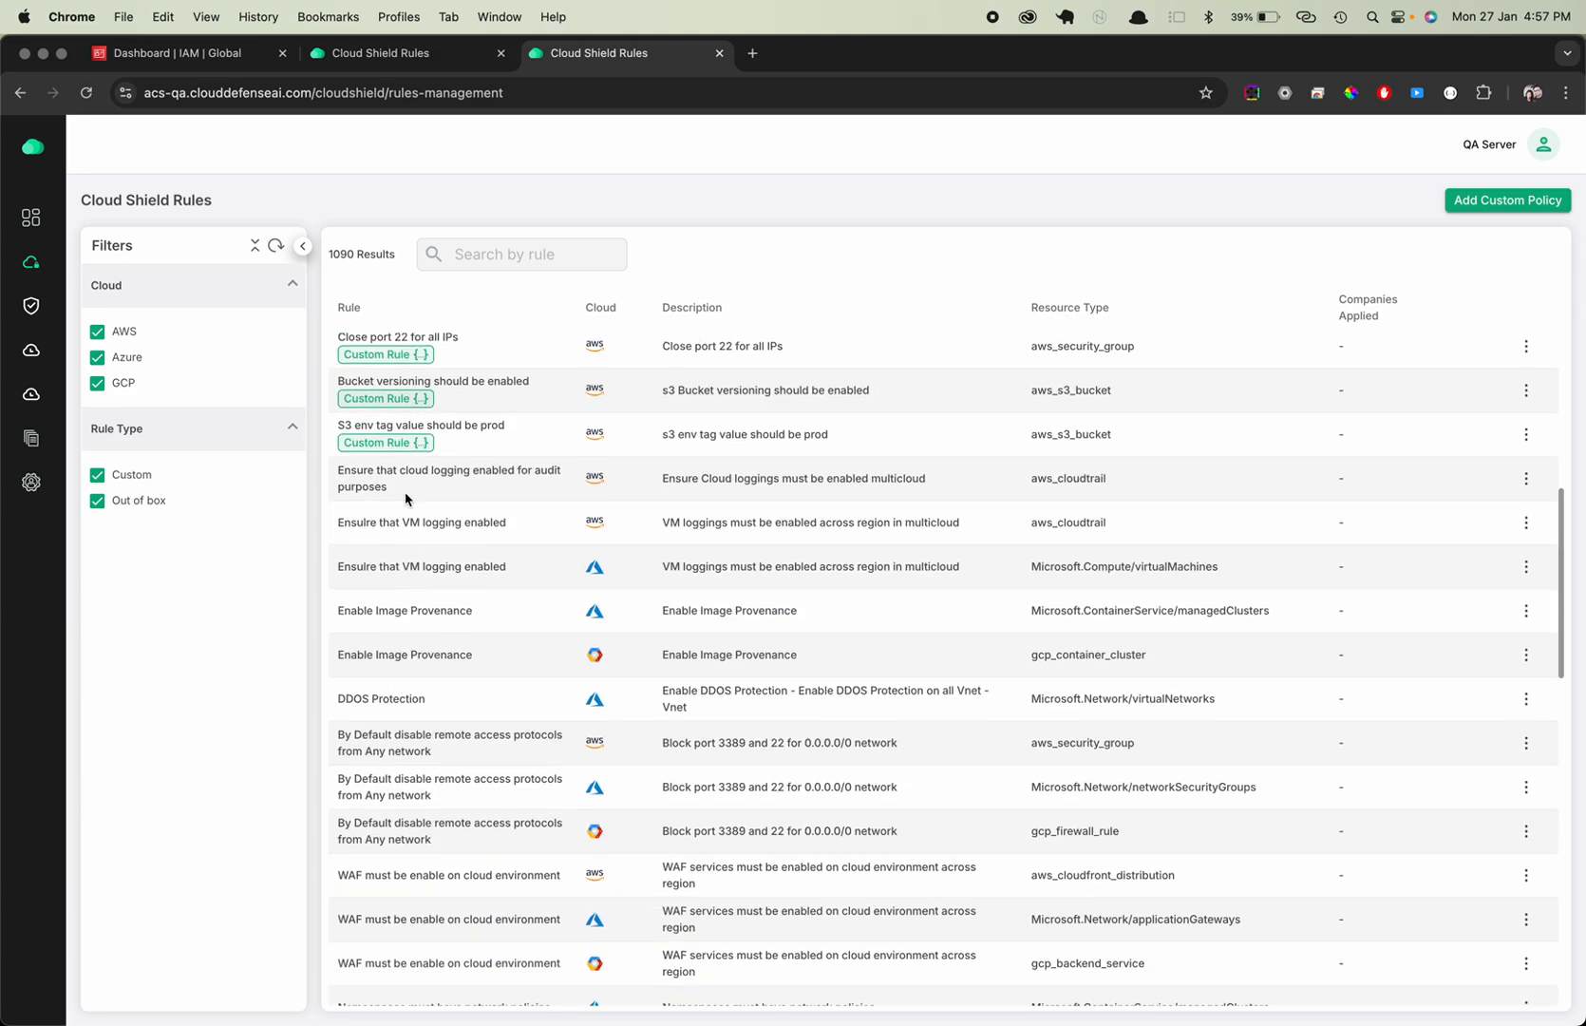
scroll(495, 525, down, 3)
scroll(494, 530, up, 2)
scroll(495, 531, up, 2)
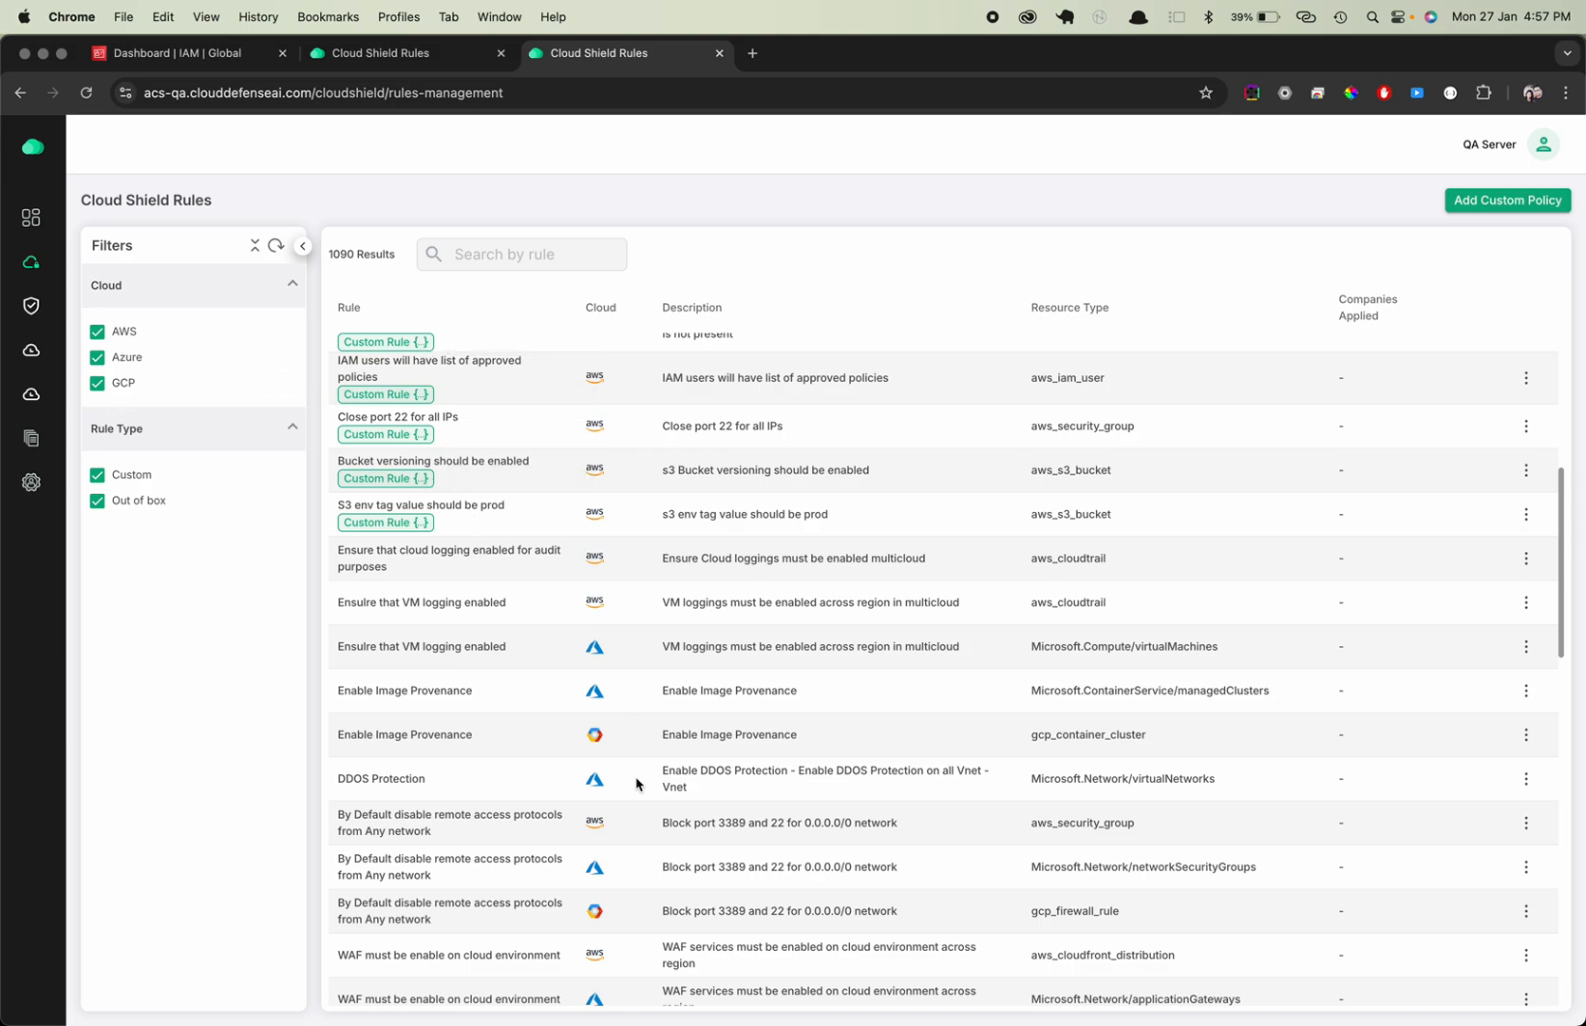
scroll(637, 779, up, 10)
scroll(636, 782, up, 3)
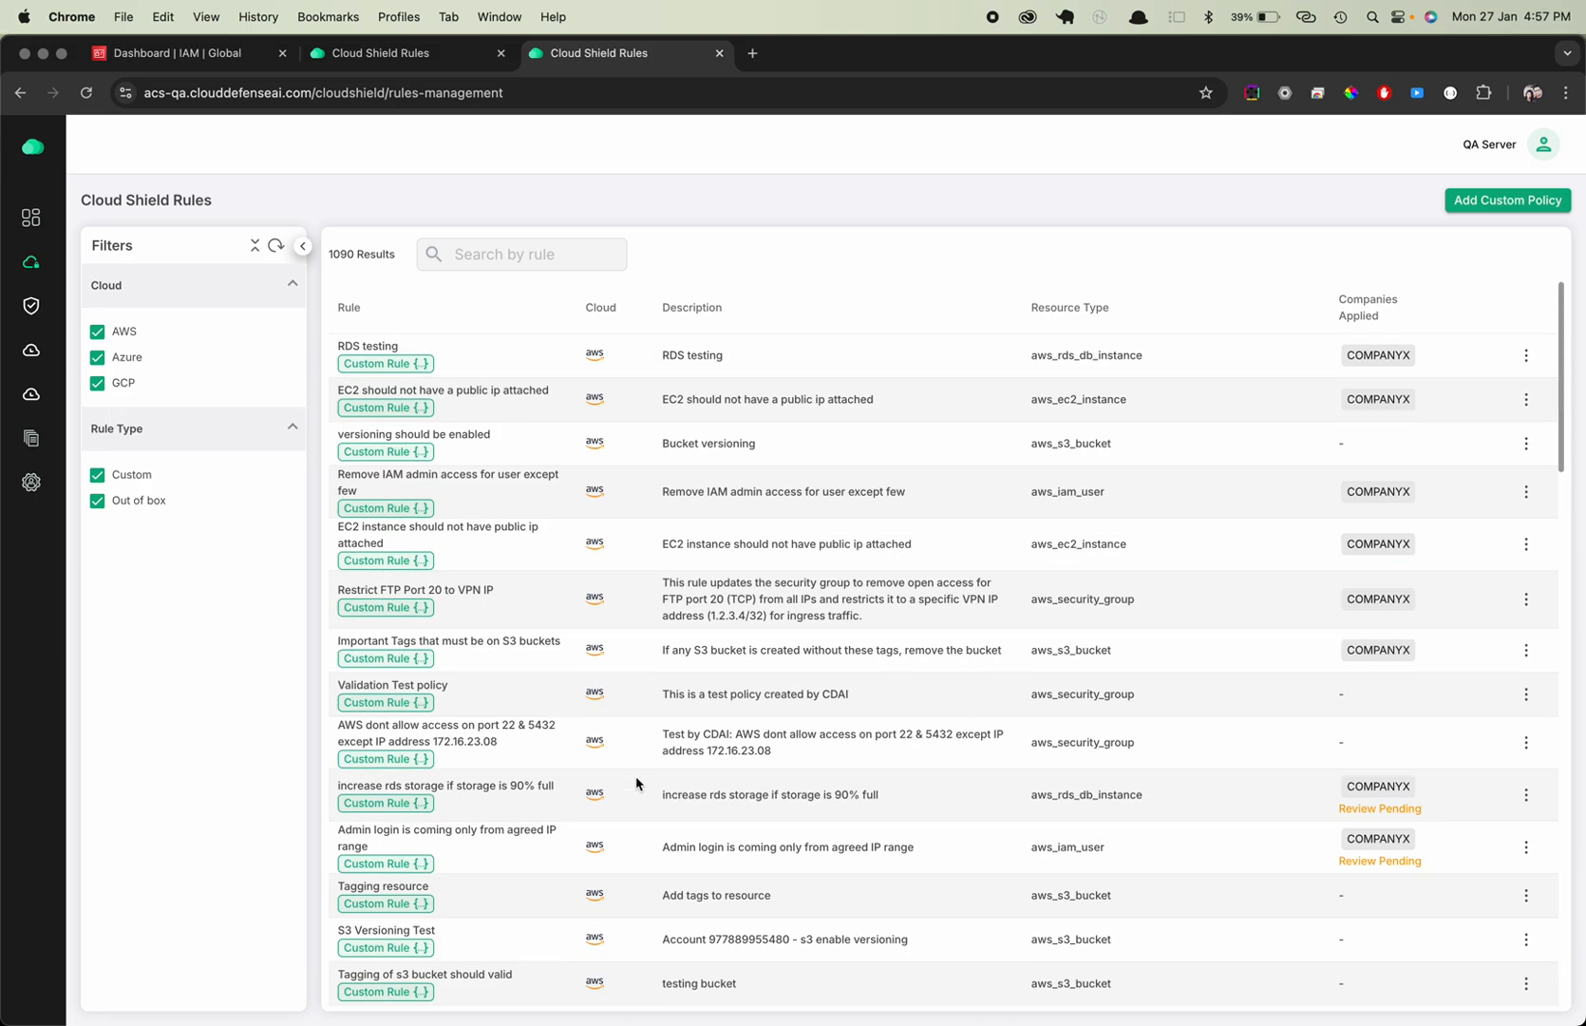
Start a custom policy, using "Remove admin access apart from users put in exception" copied from Sublime Text as its name and description
click(1495, 203)
click(1235, 231)
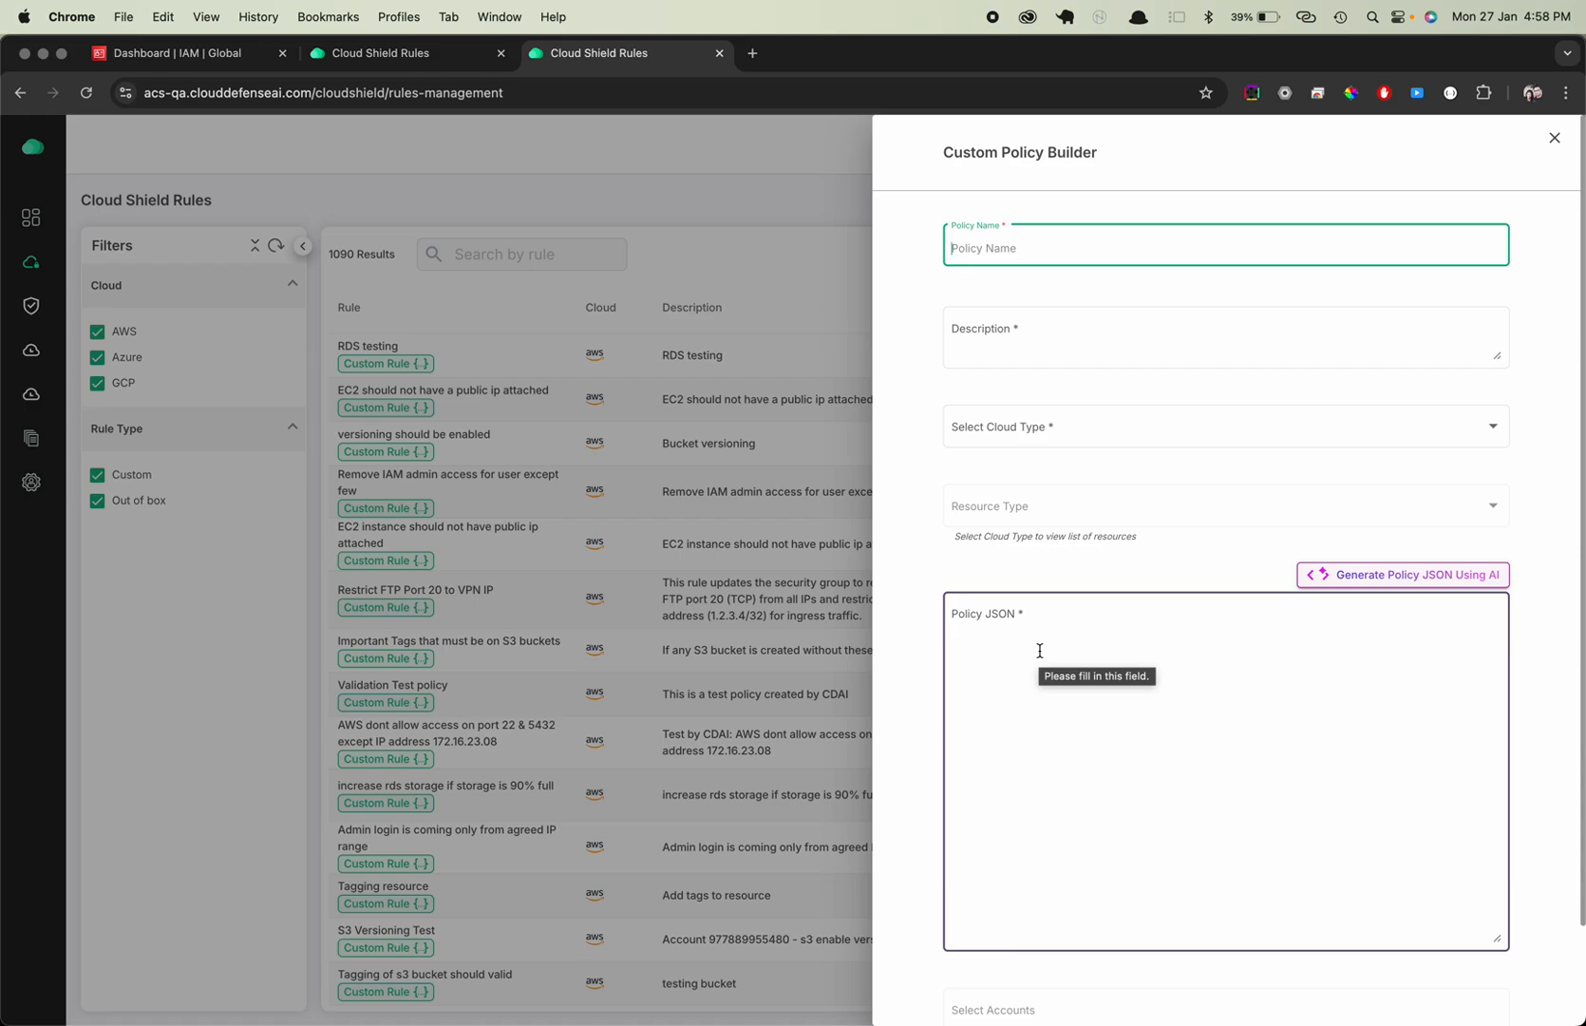
mouse_move(3, 452)
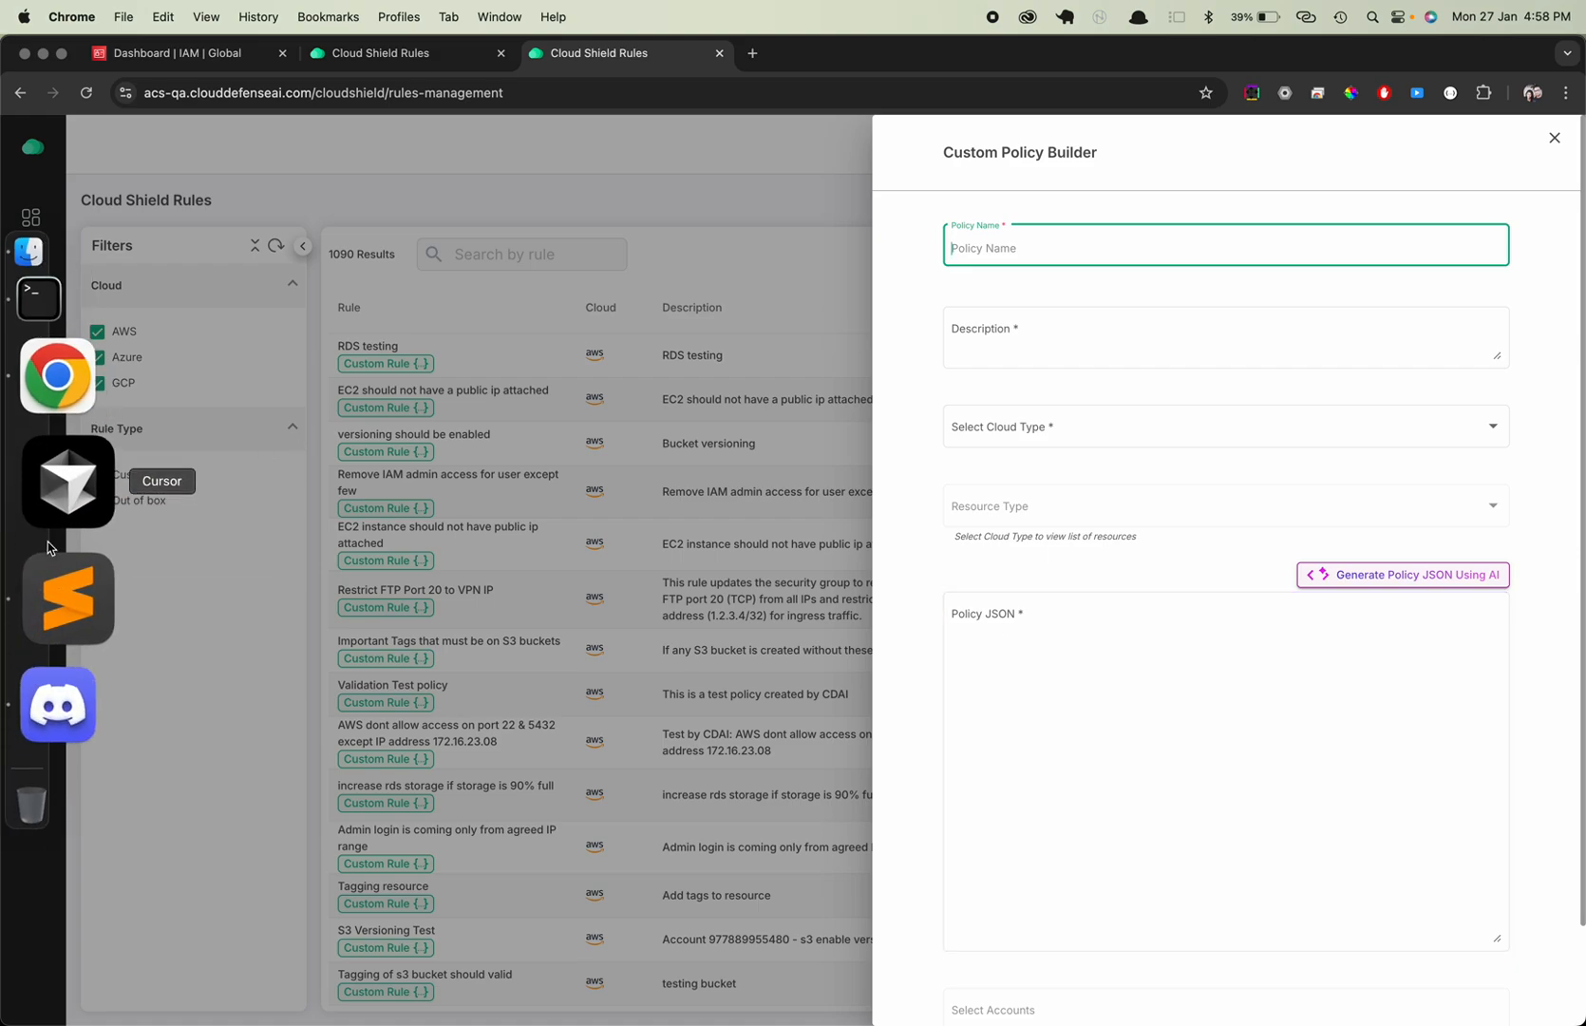
click(65, 591)
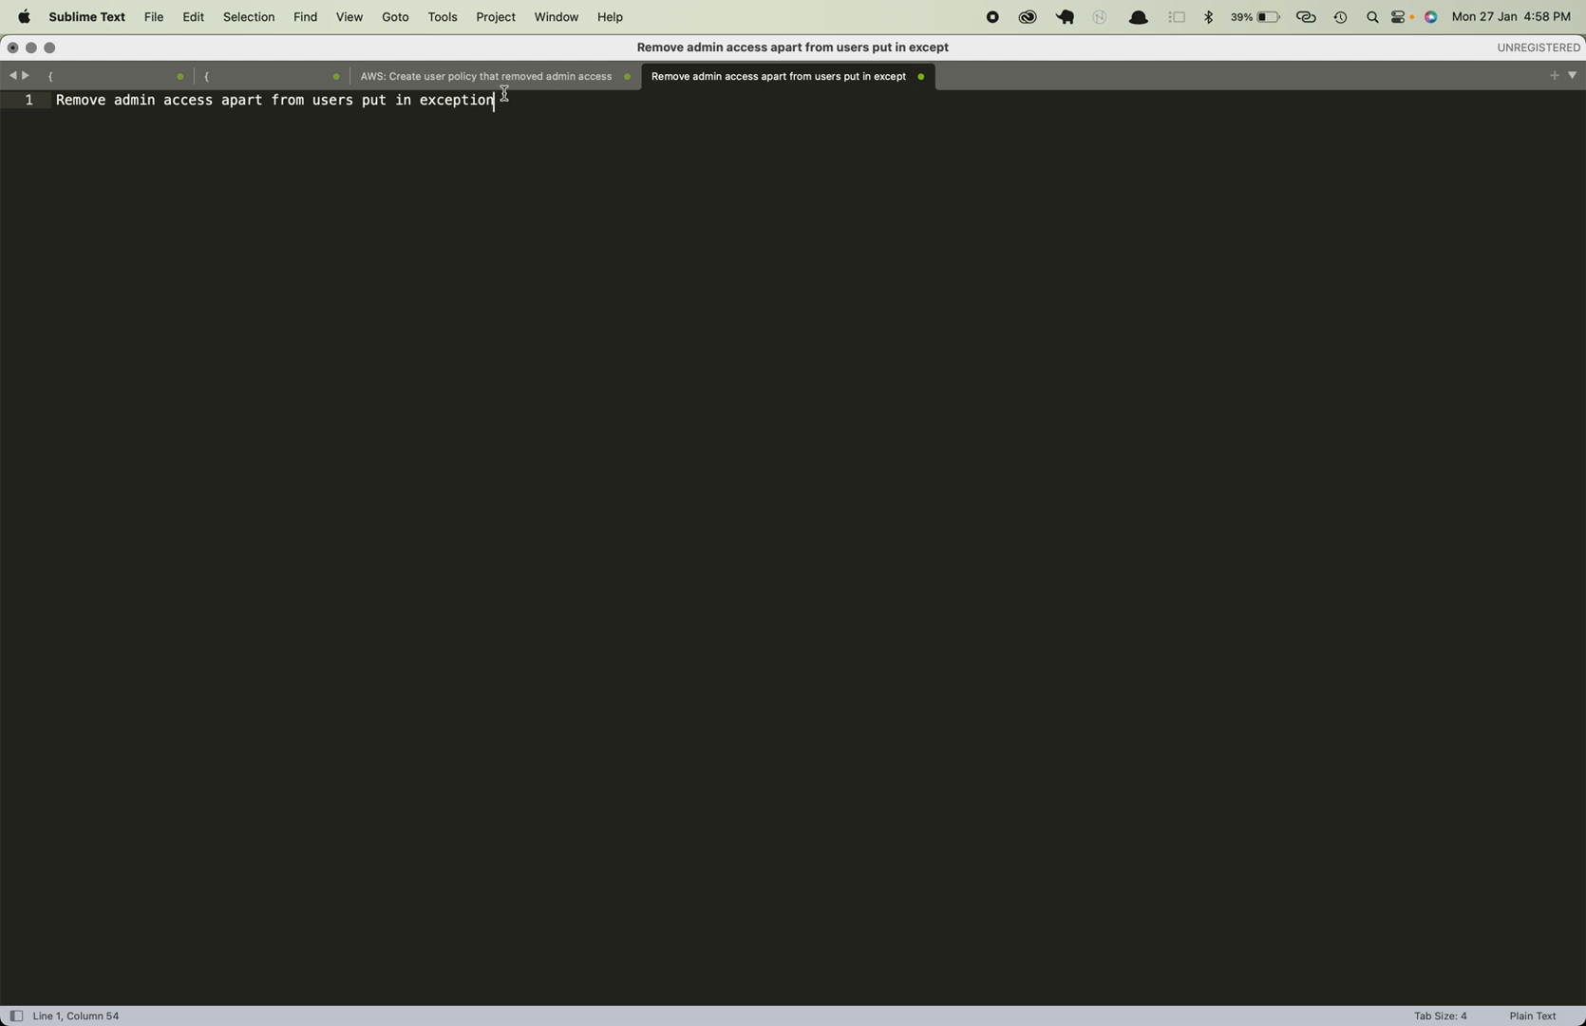
drag(506, 95, 46, 110)
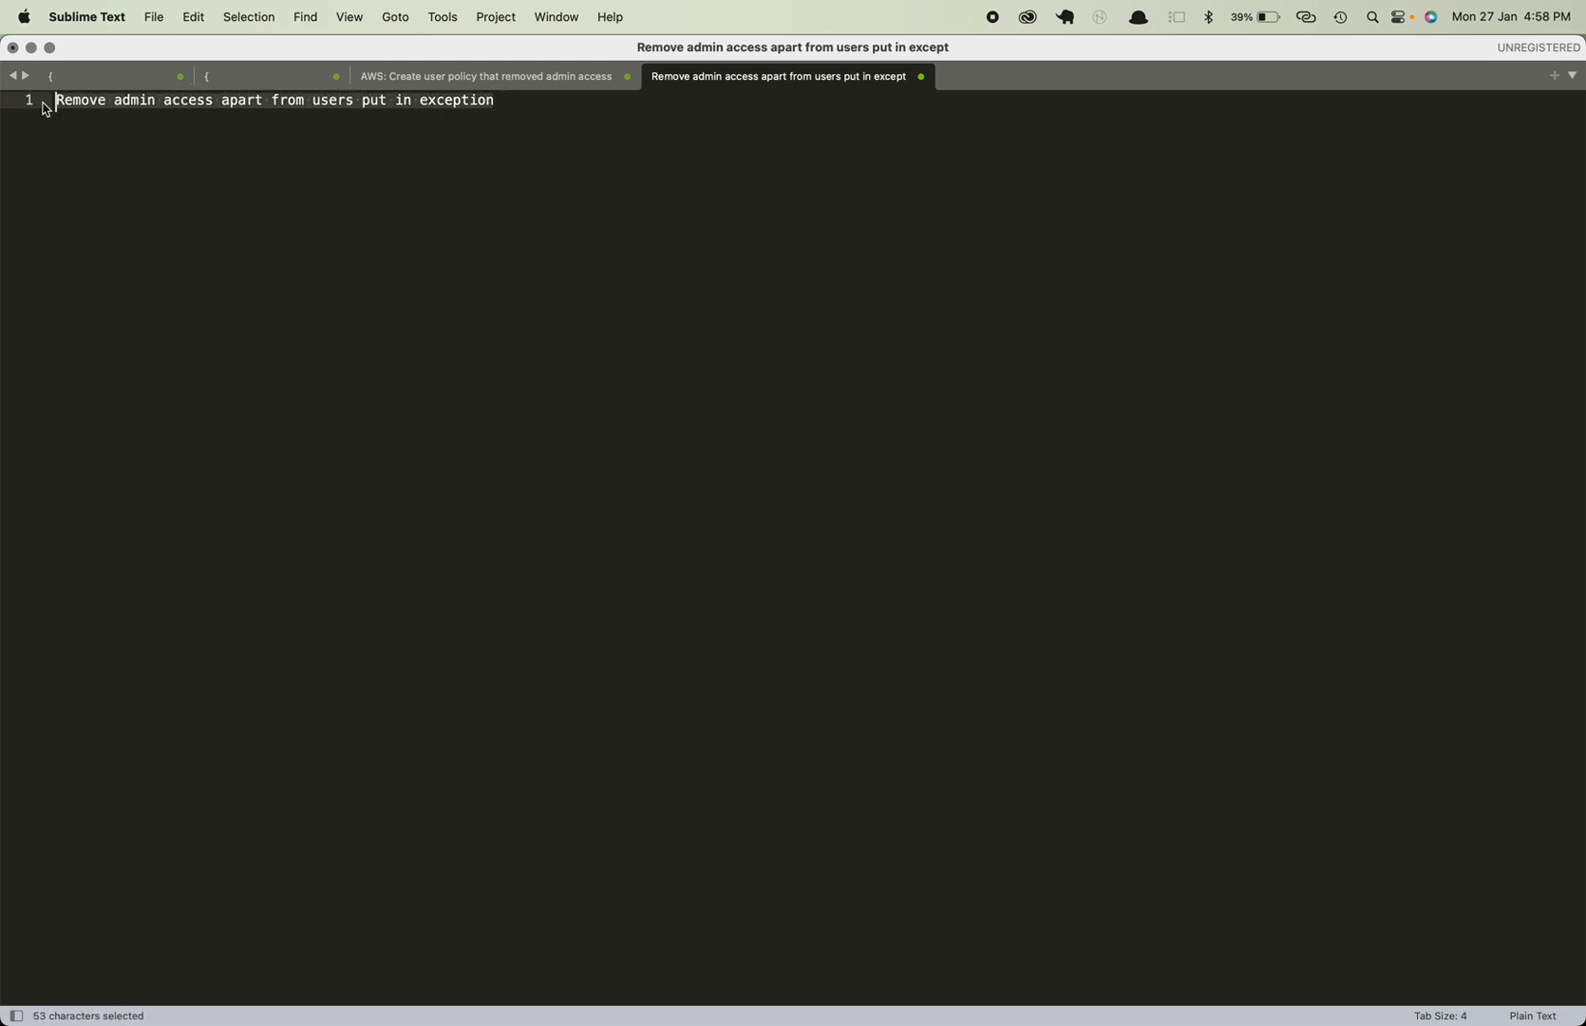
key(super+c)
key(super+Tab)
key(super+v)
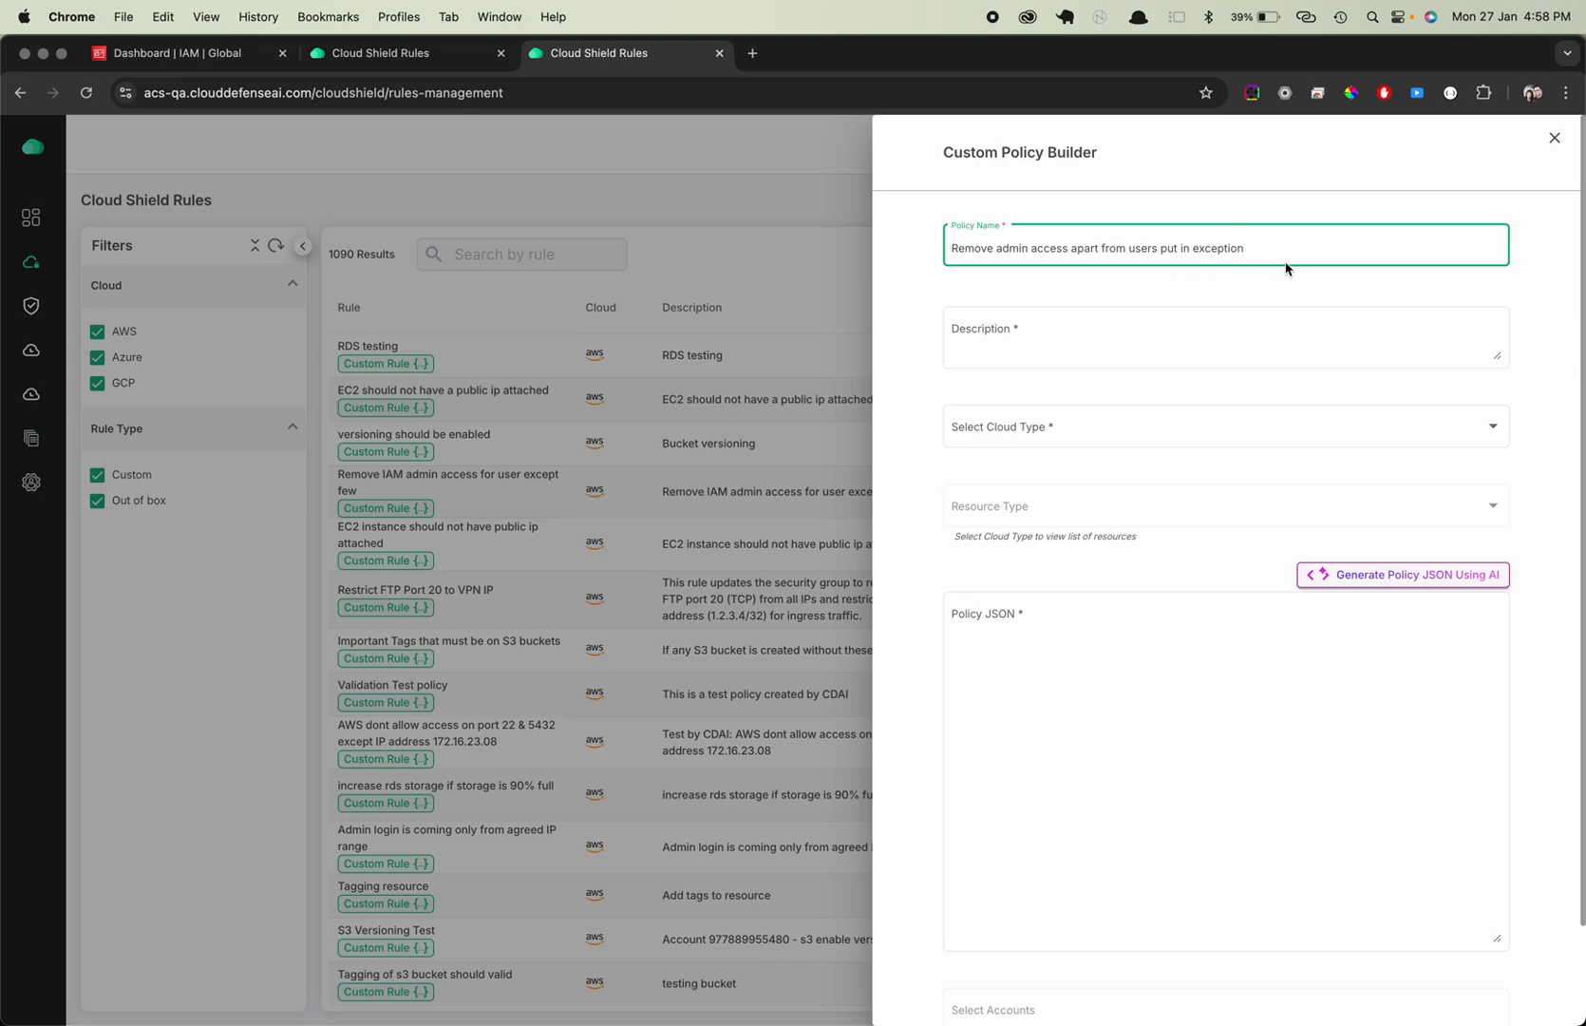
click(1068, 320)
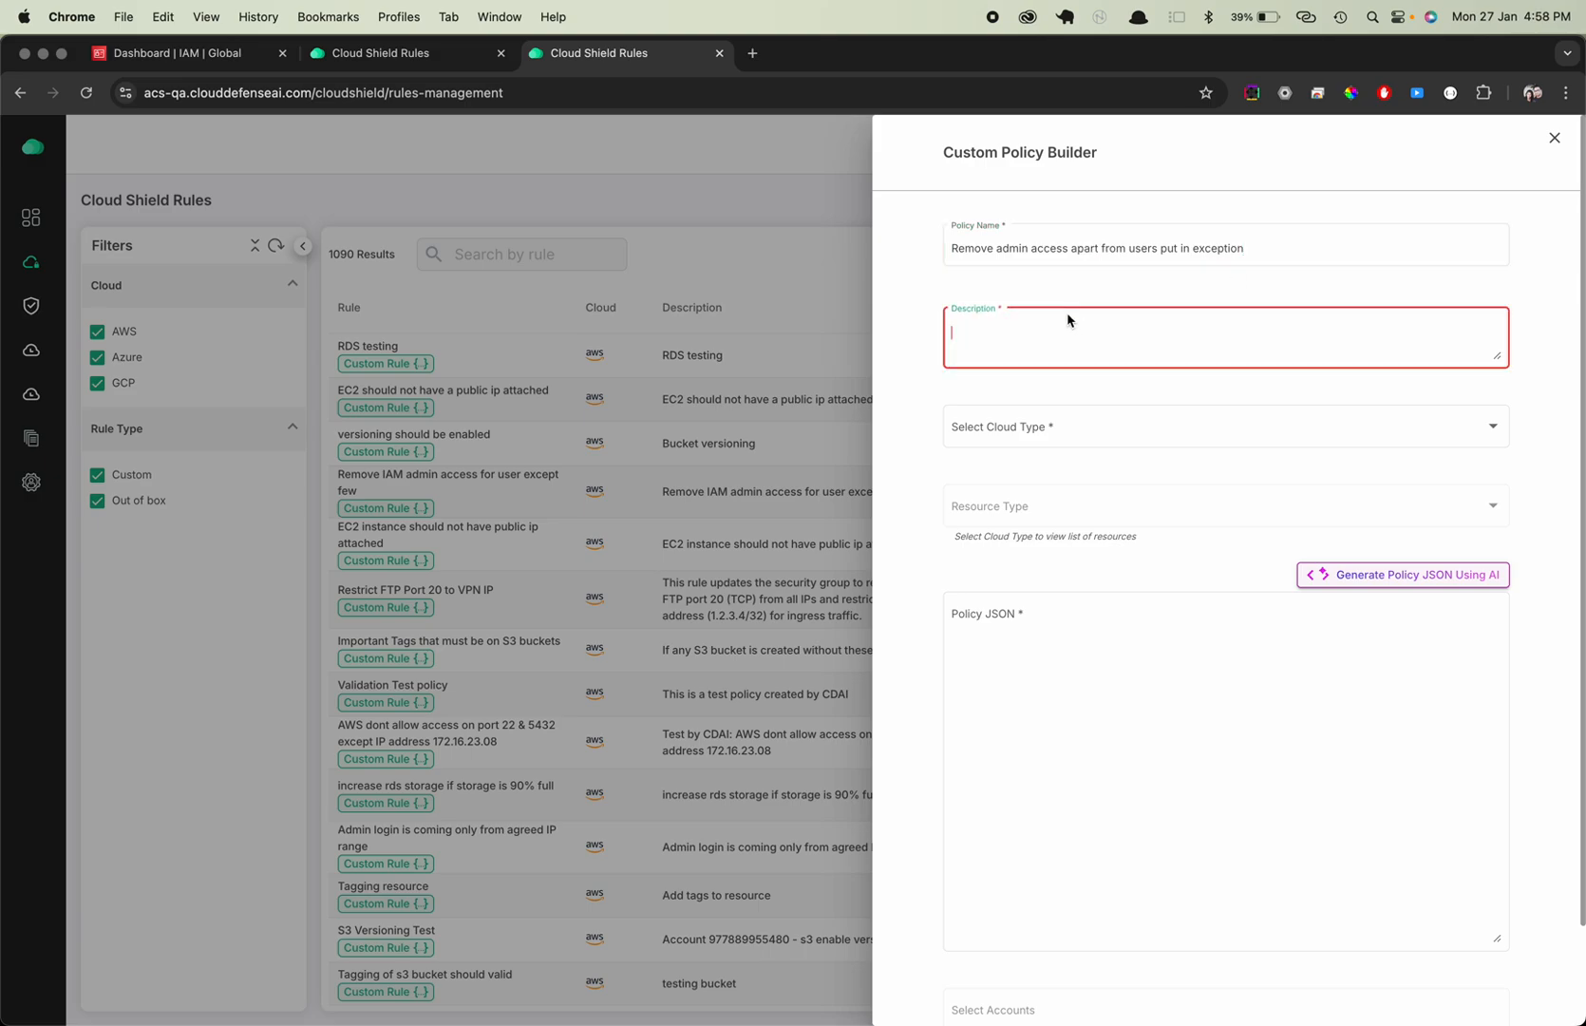
key(super+v)
Set the policy's cloud type to AWS and its resource type to aws_iam_user
click(1042, 440)
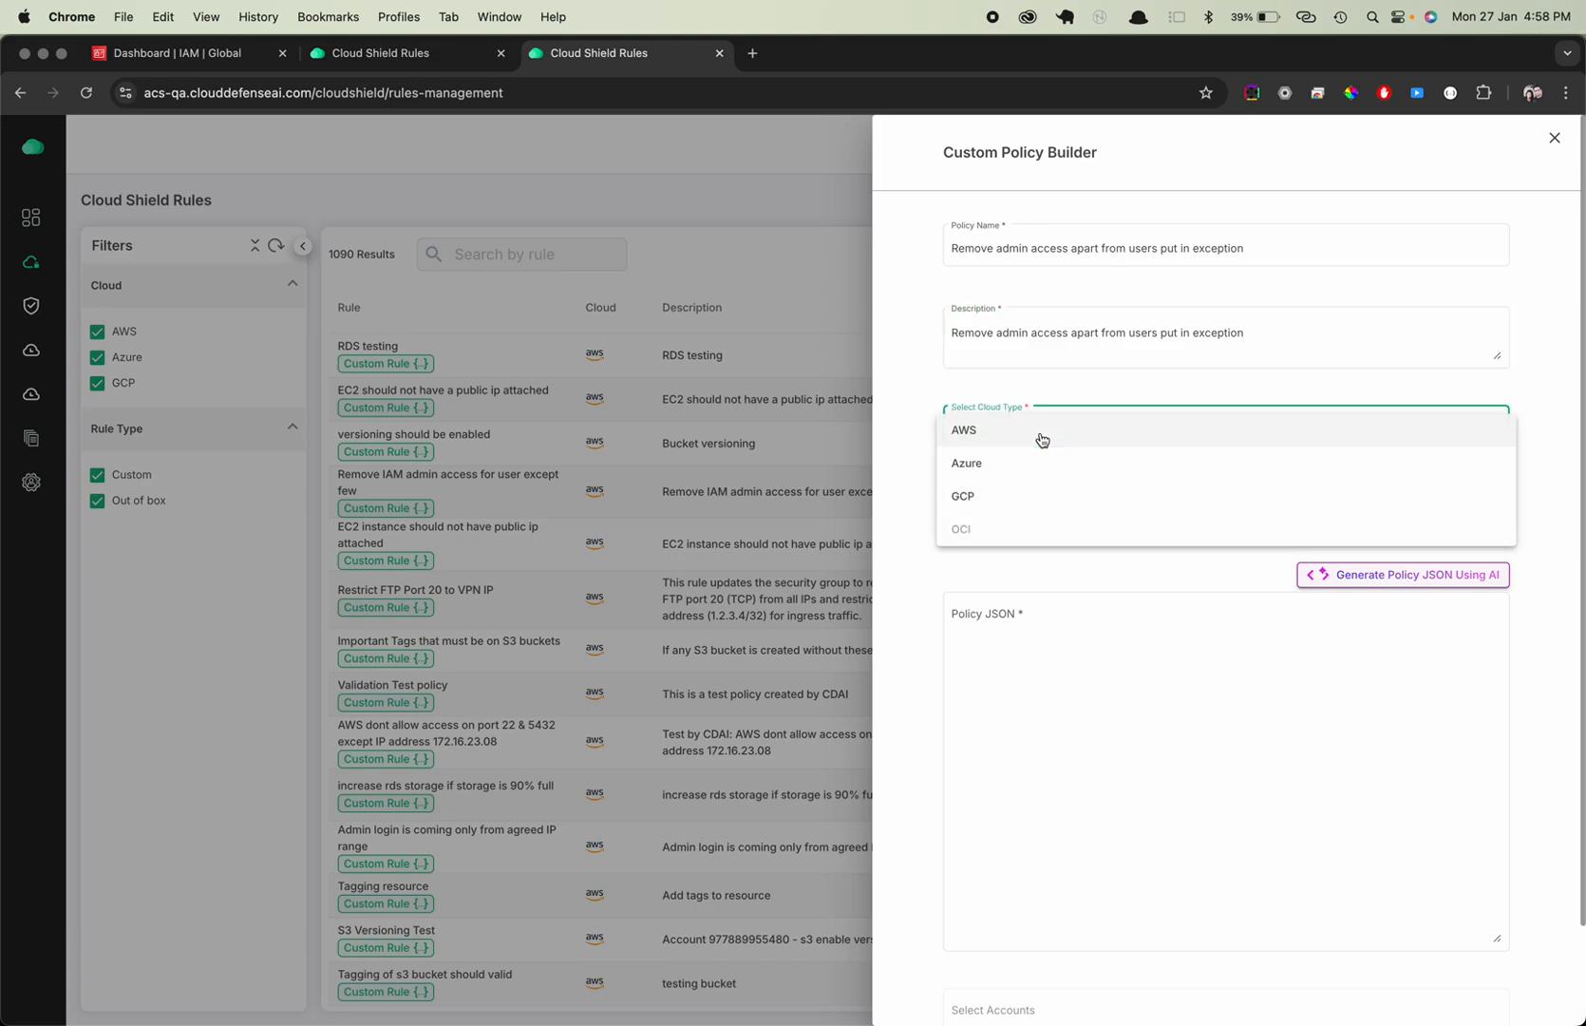
click(999, 435)
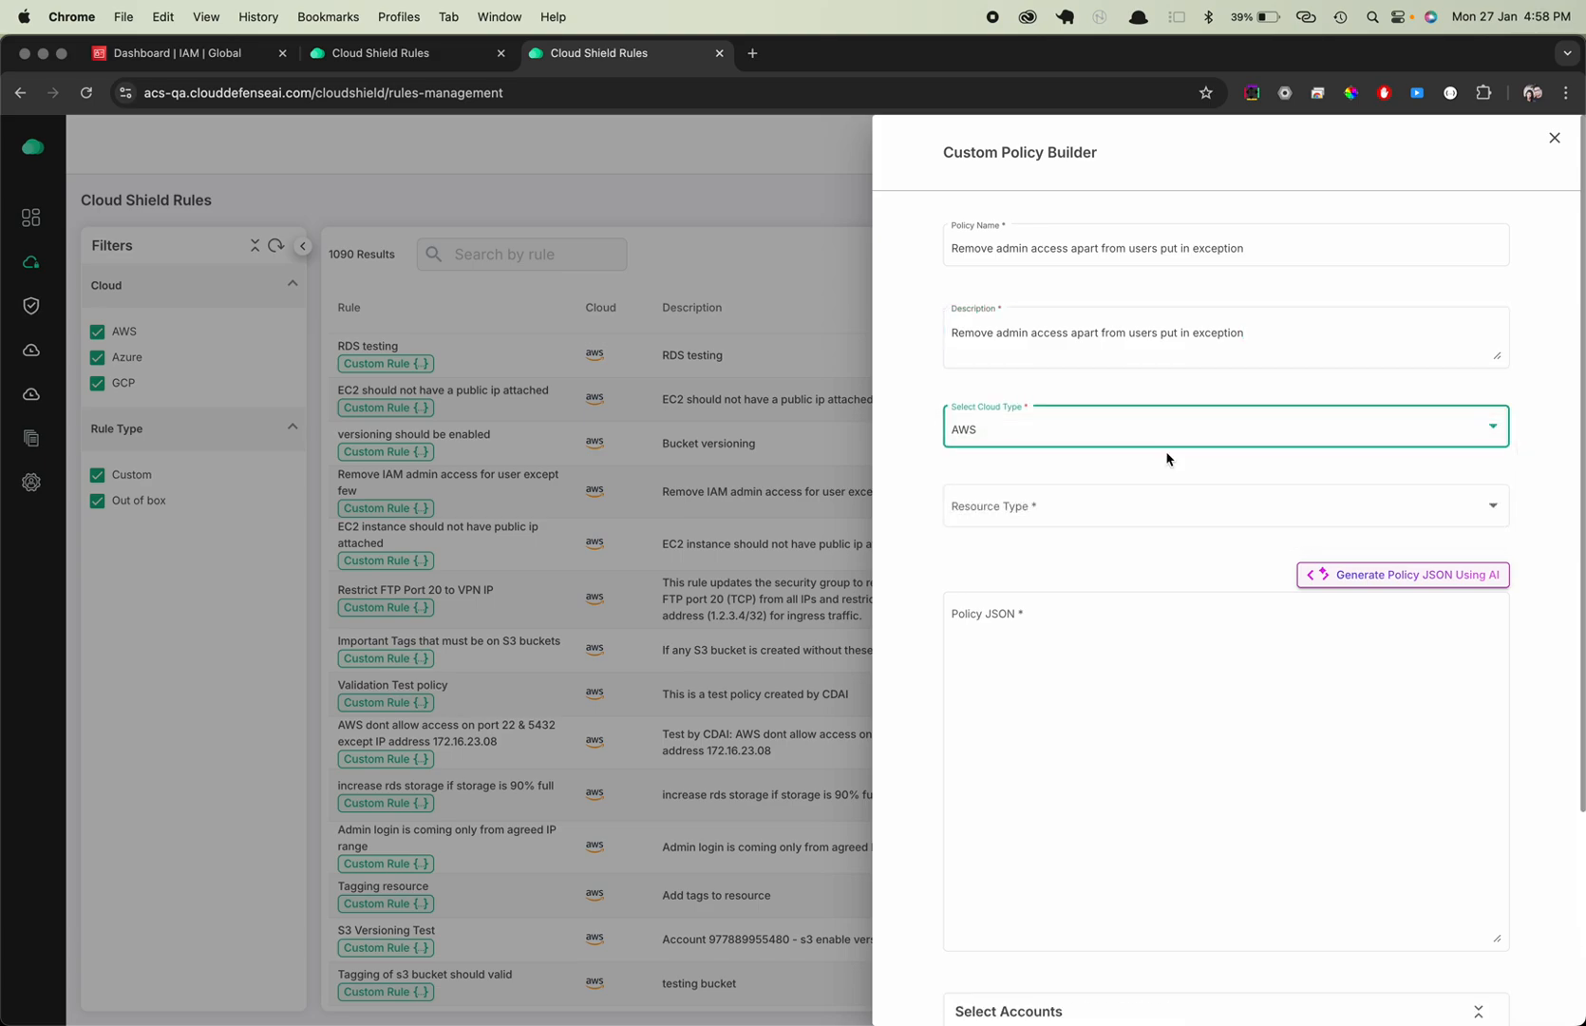
click(1007, 508)
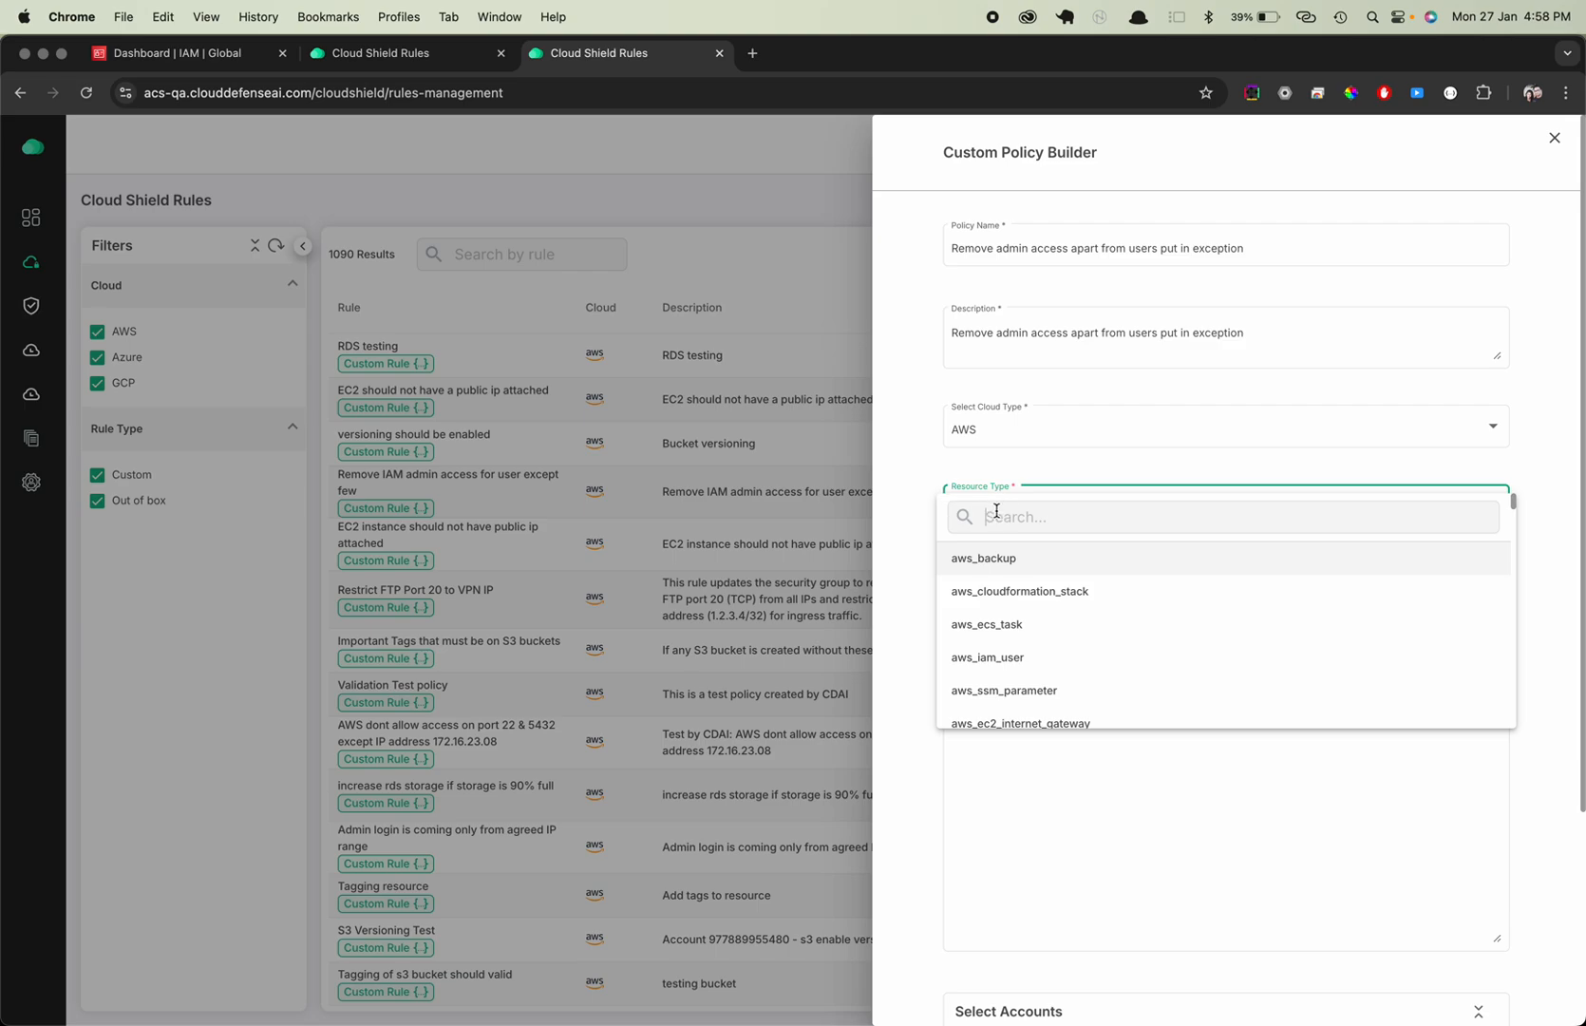
click(988, 517)
text(iam_user)
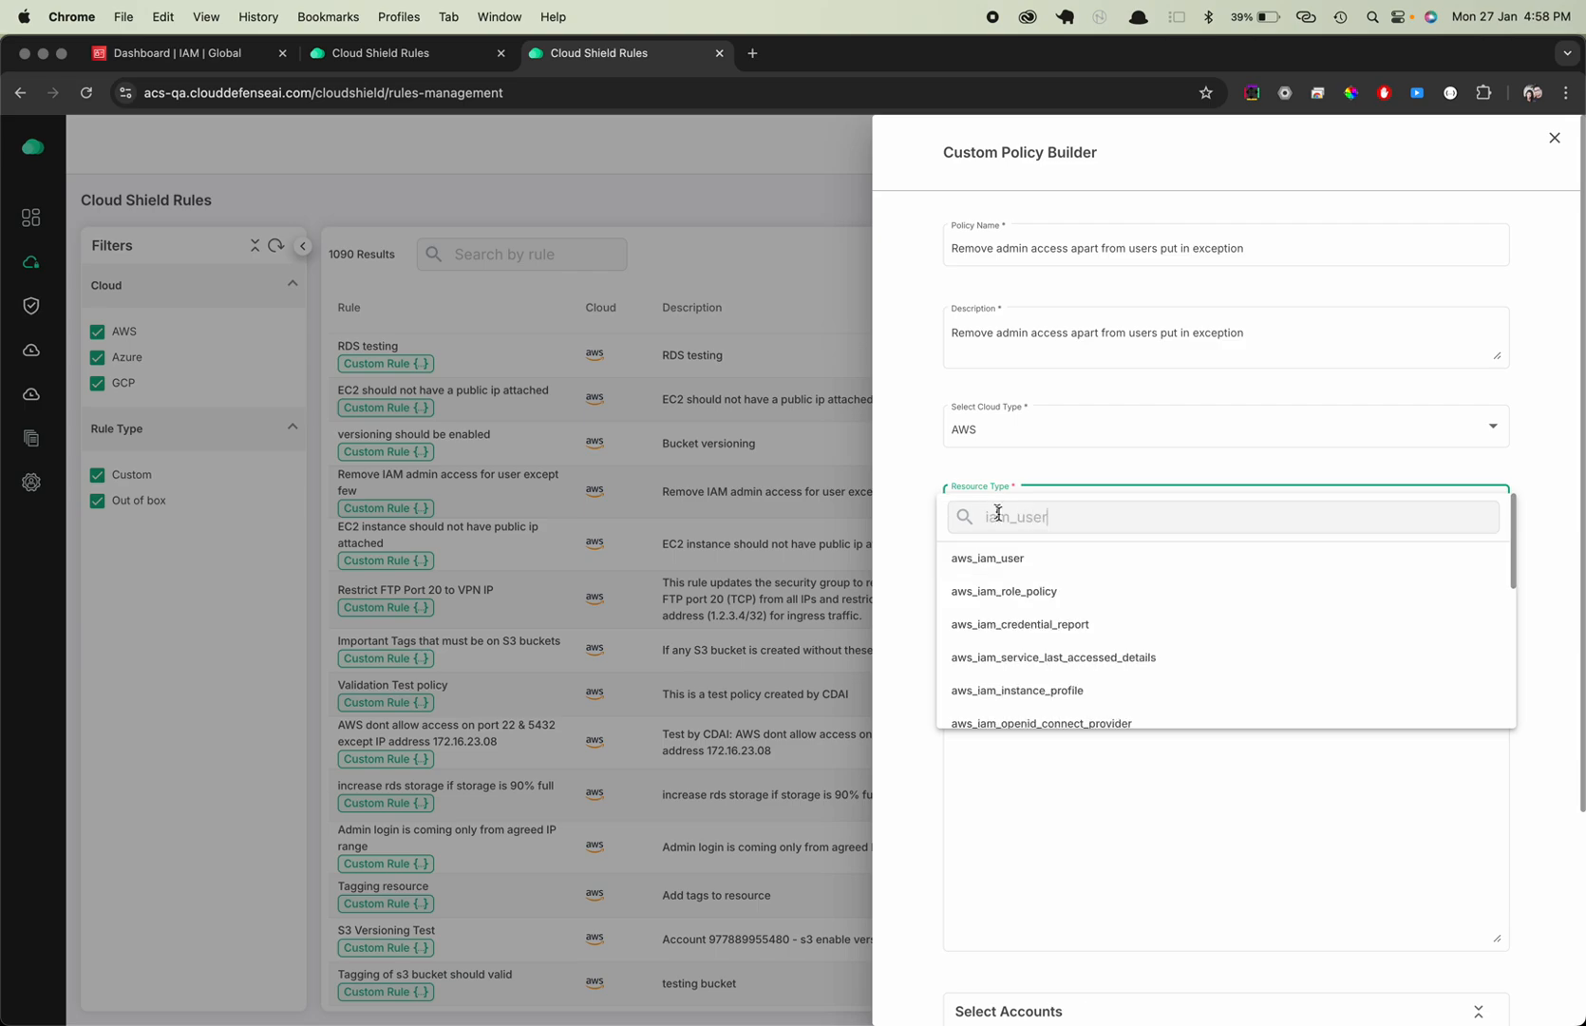
click(999, 561)
Examine the rest of the custom policy form, including the Policy JSON field, the AI generation option and the account selection
scroll(1215, 467, down, 5)
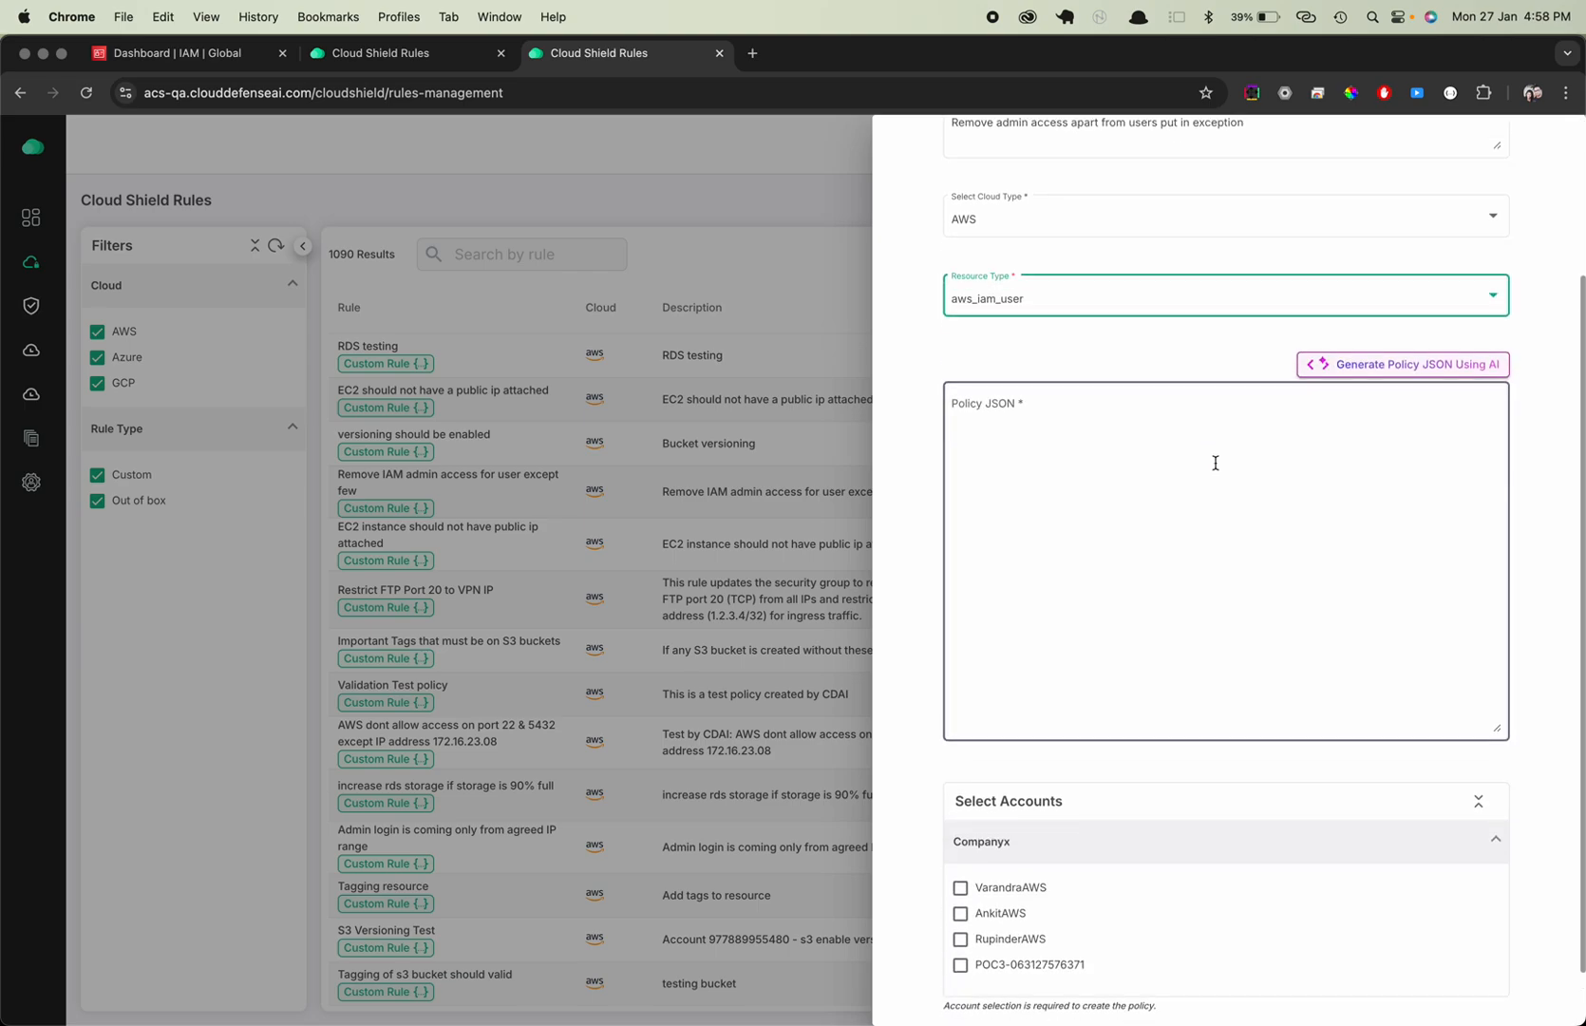
scroll(1215, 462, up, 4)
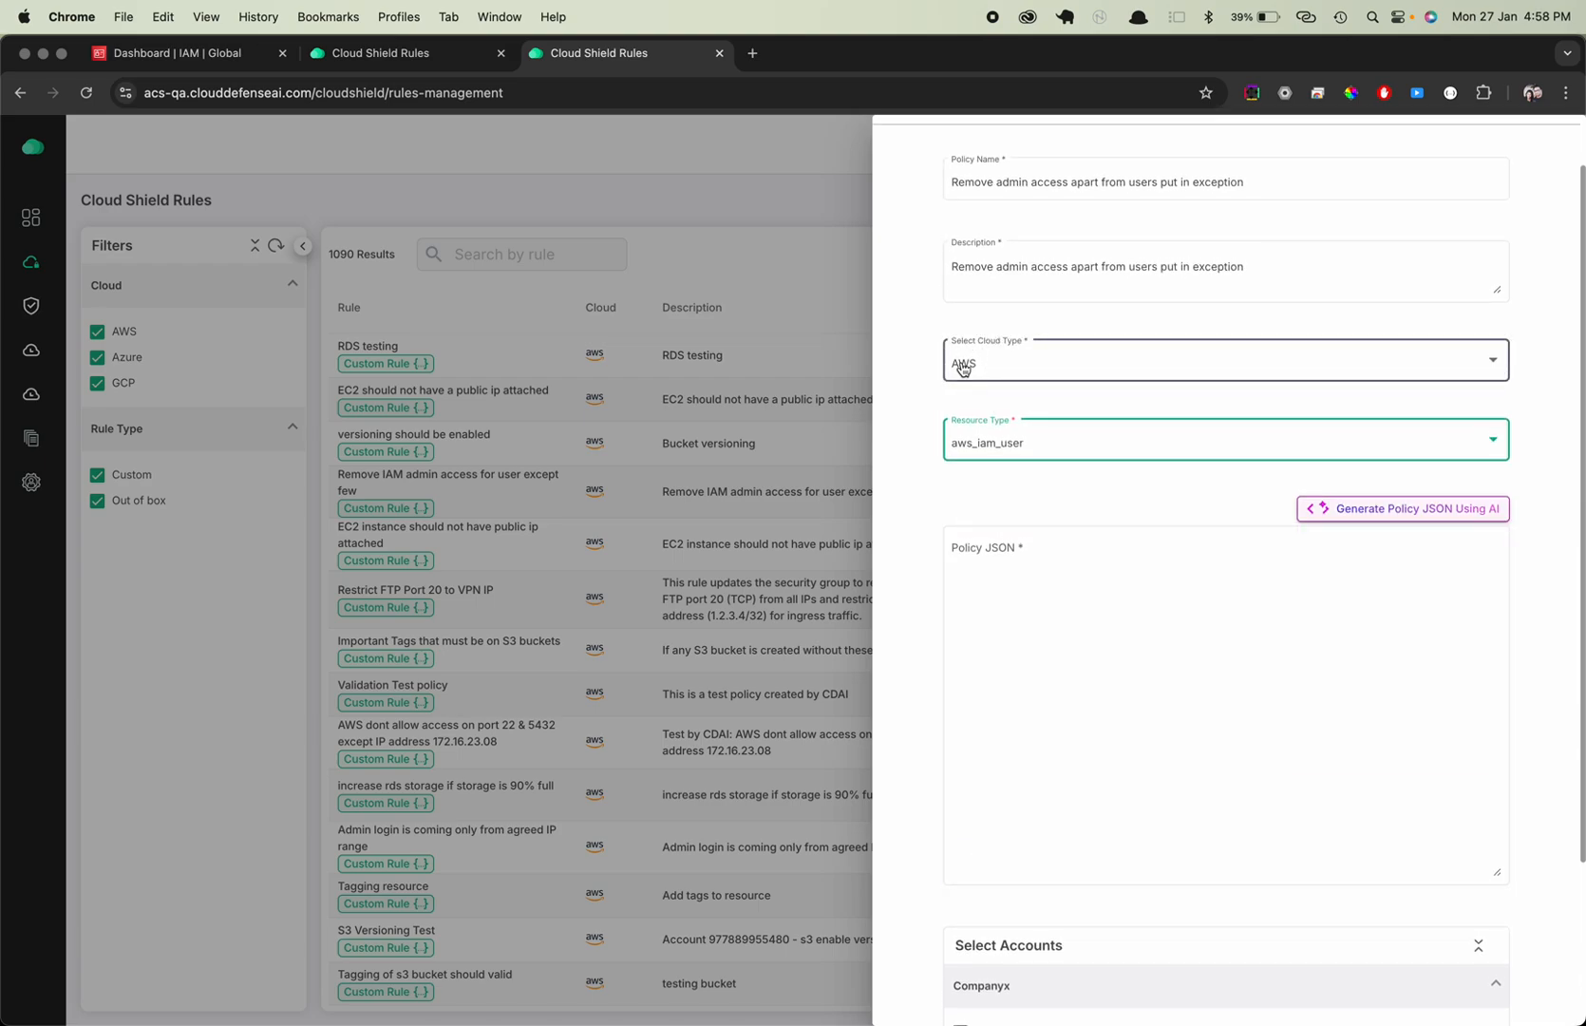
scroll(959, 361, down, 4)
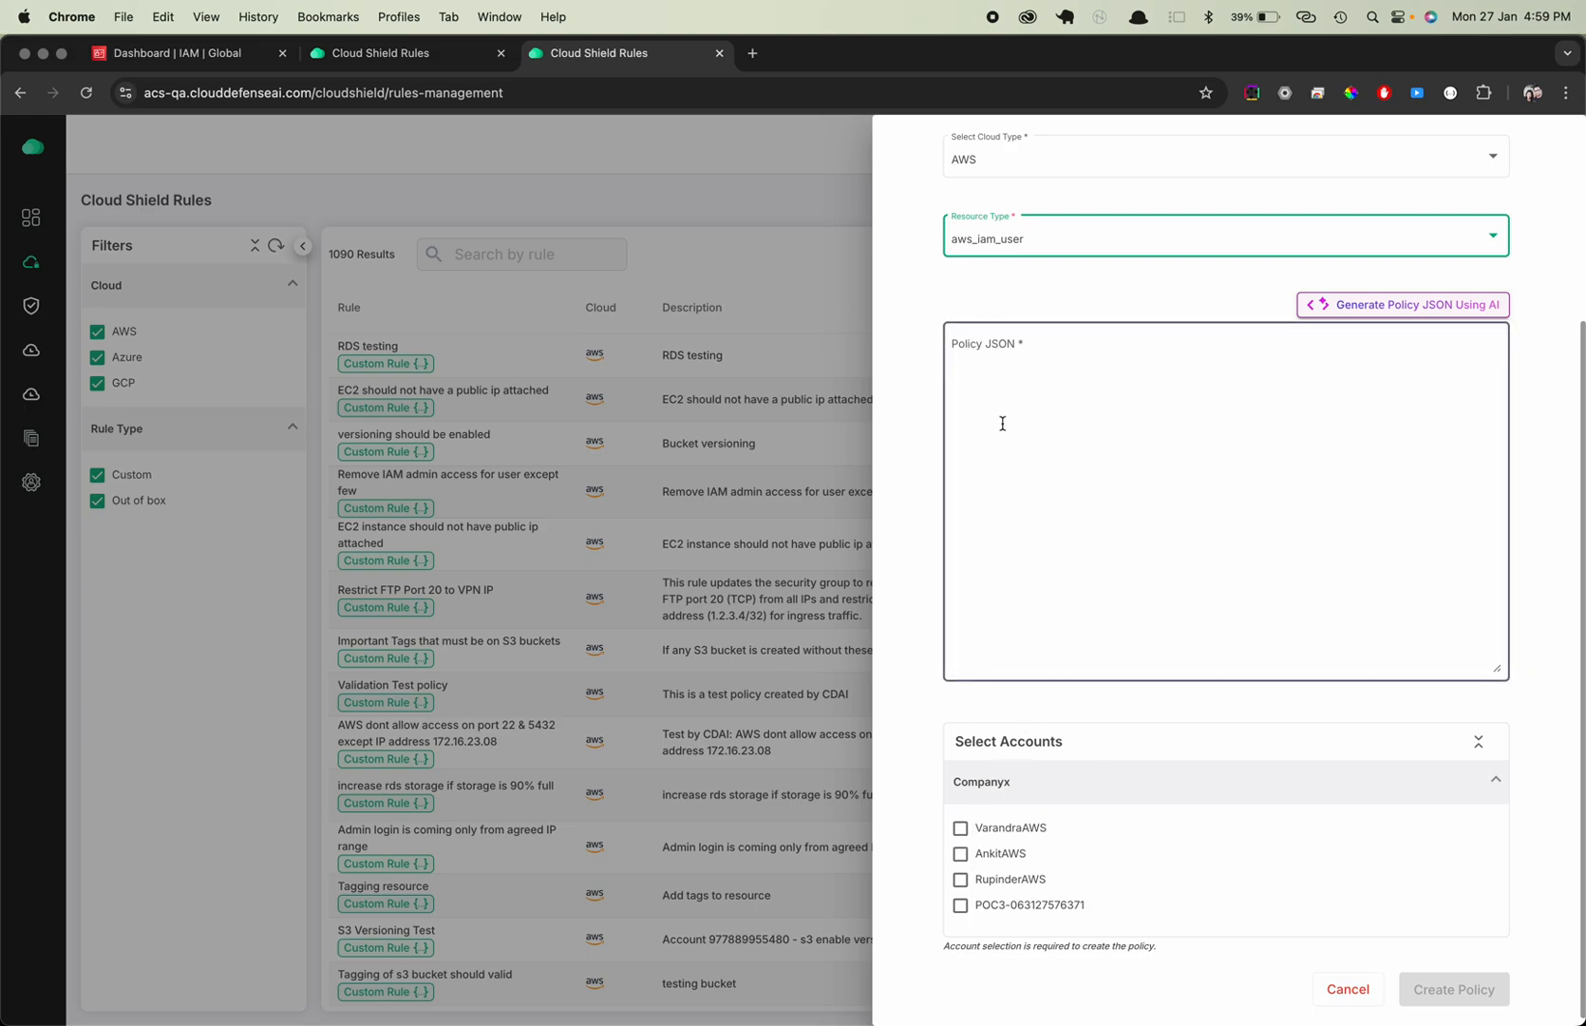
scroll(1002, 428, up, 3)
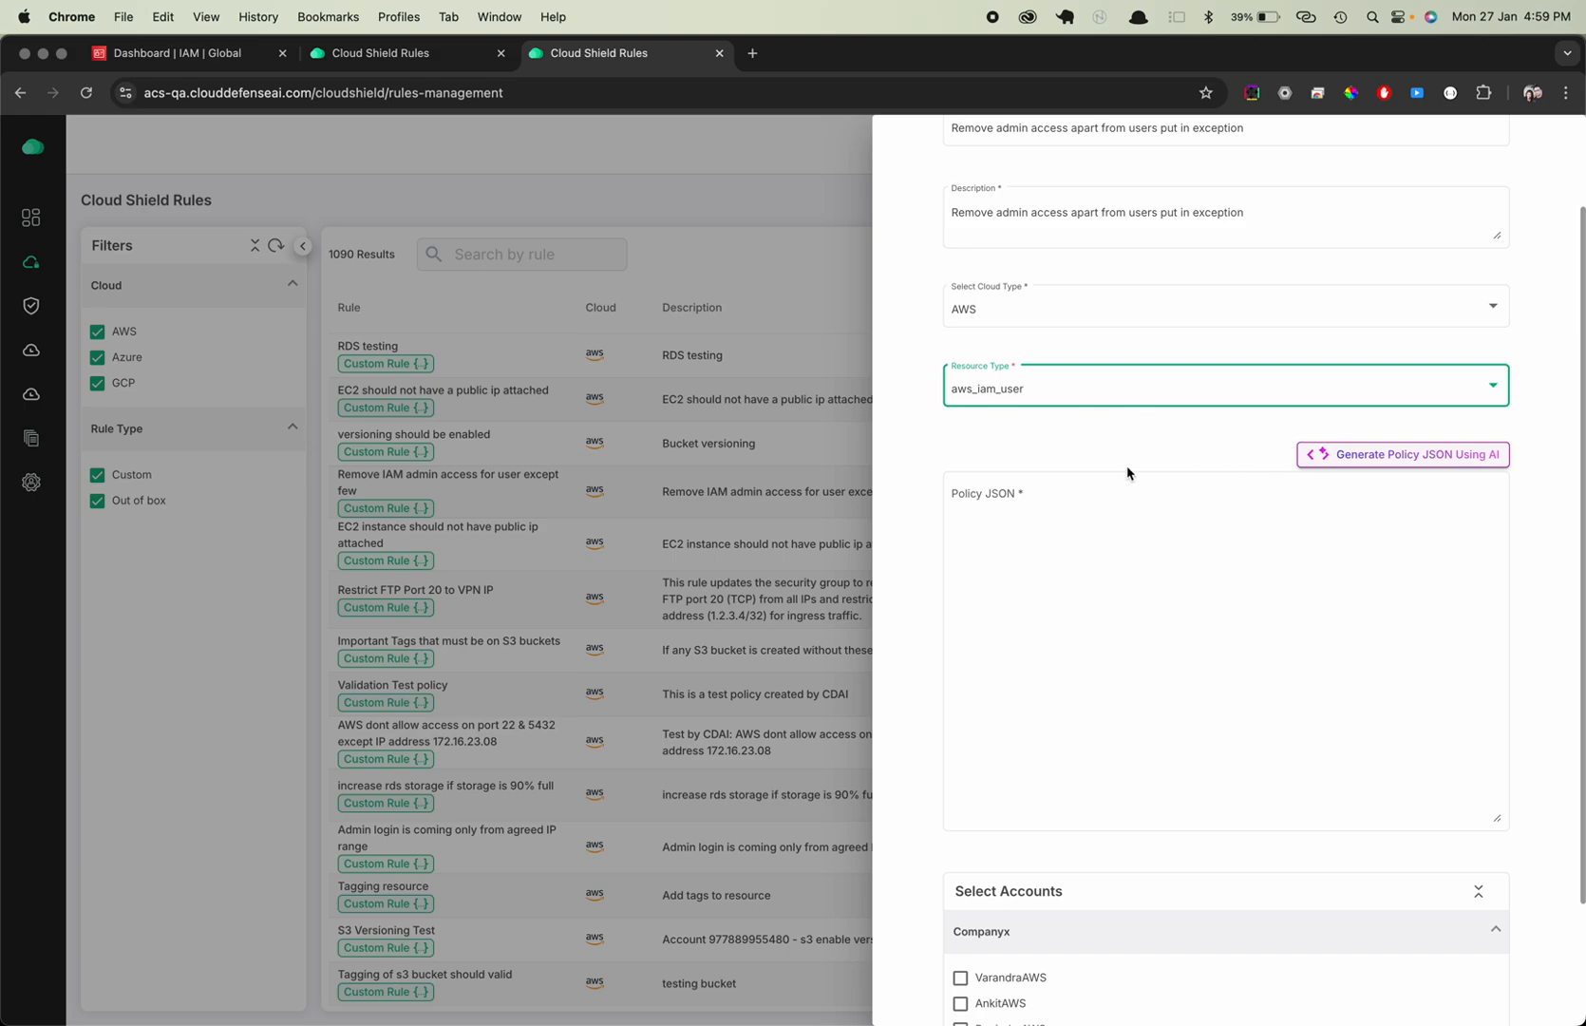
scroll(1129, 473, up, 3)
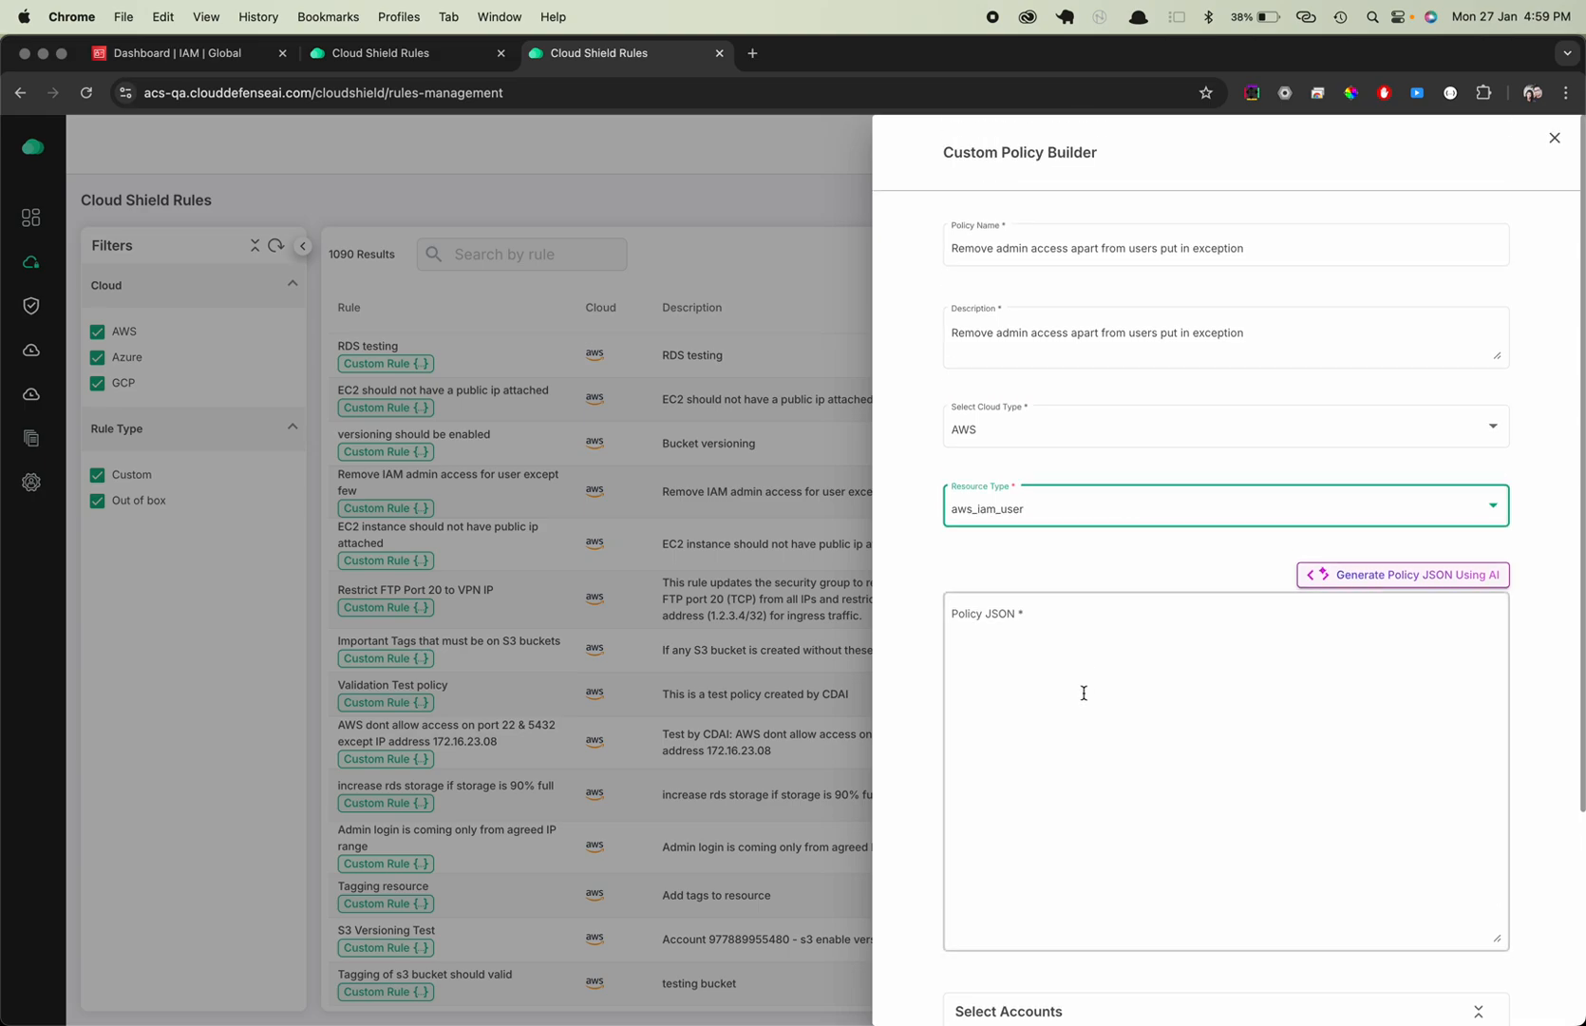
click(1070, 750)
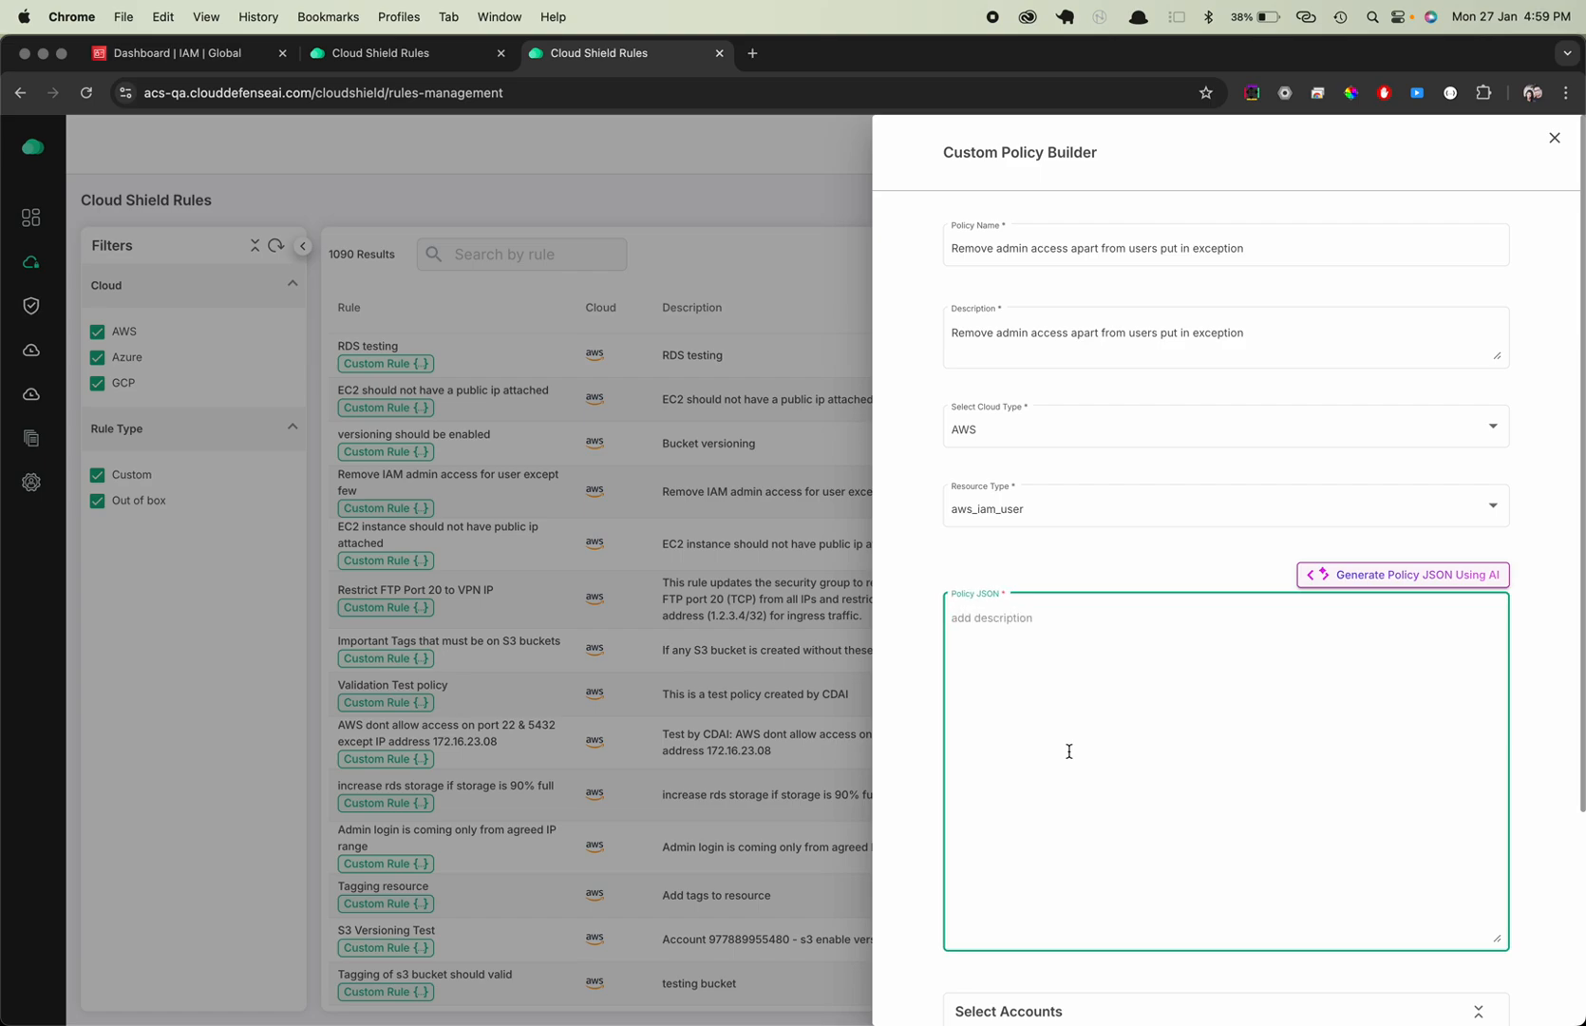
scroll(985, 630, down, 5)
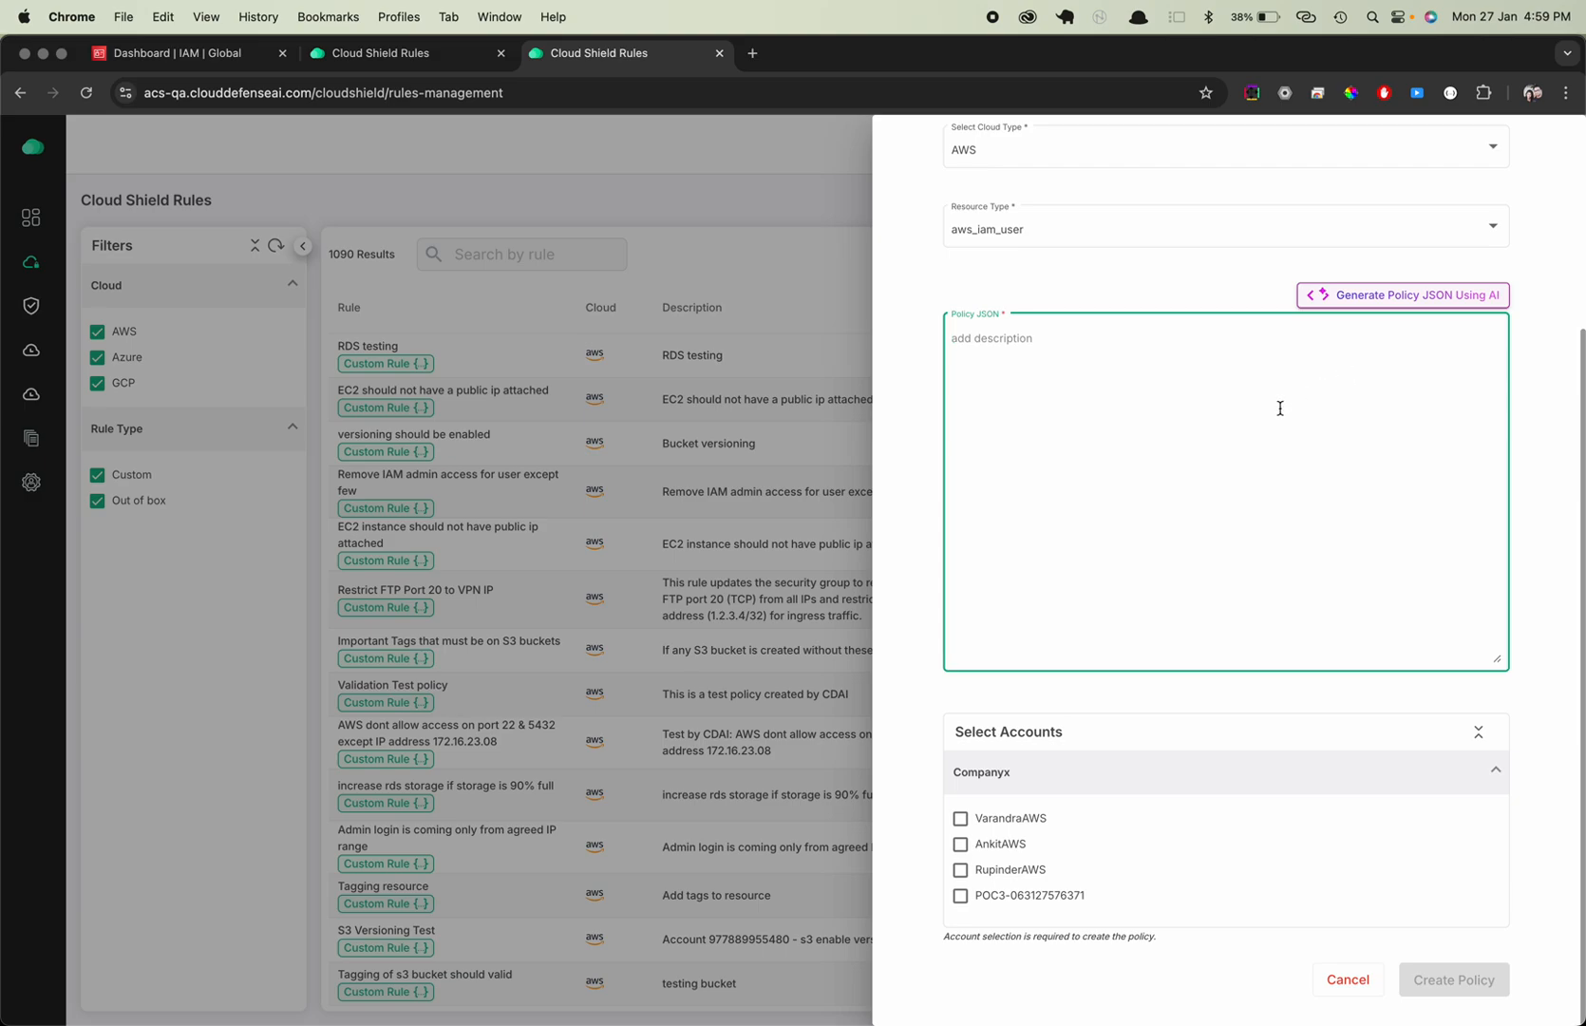
scroll(1235, 413, up, 2)
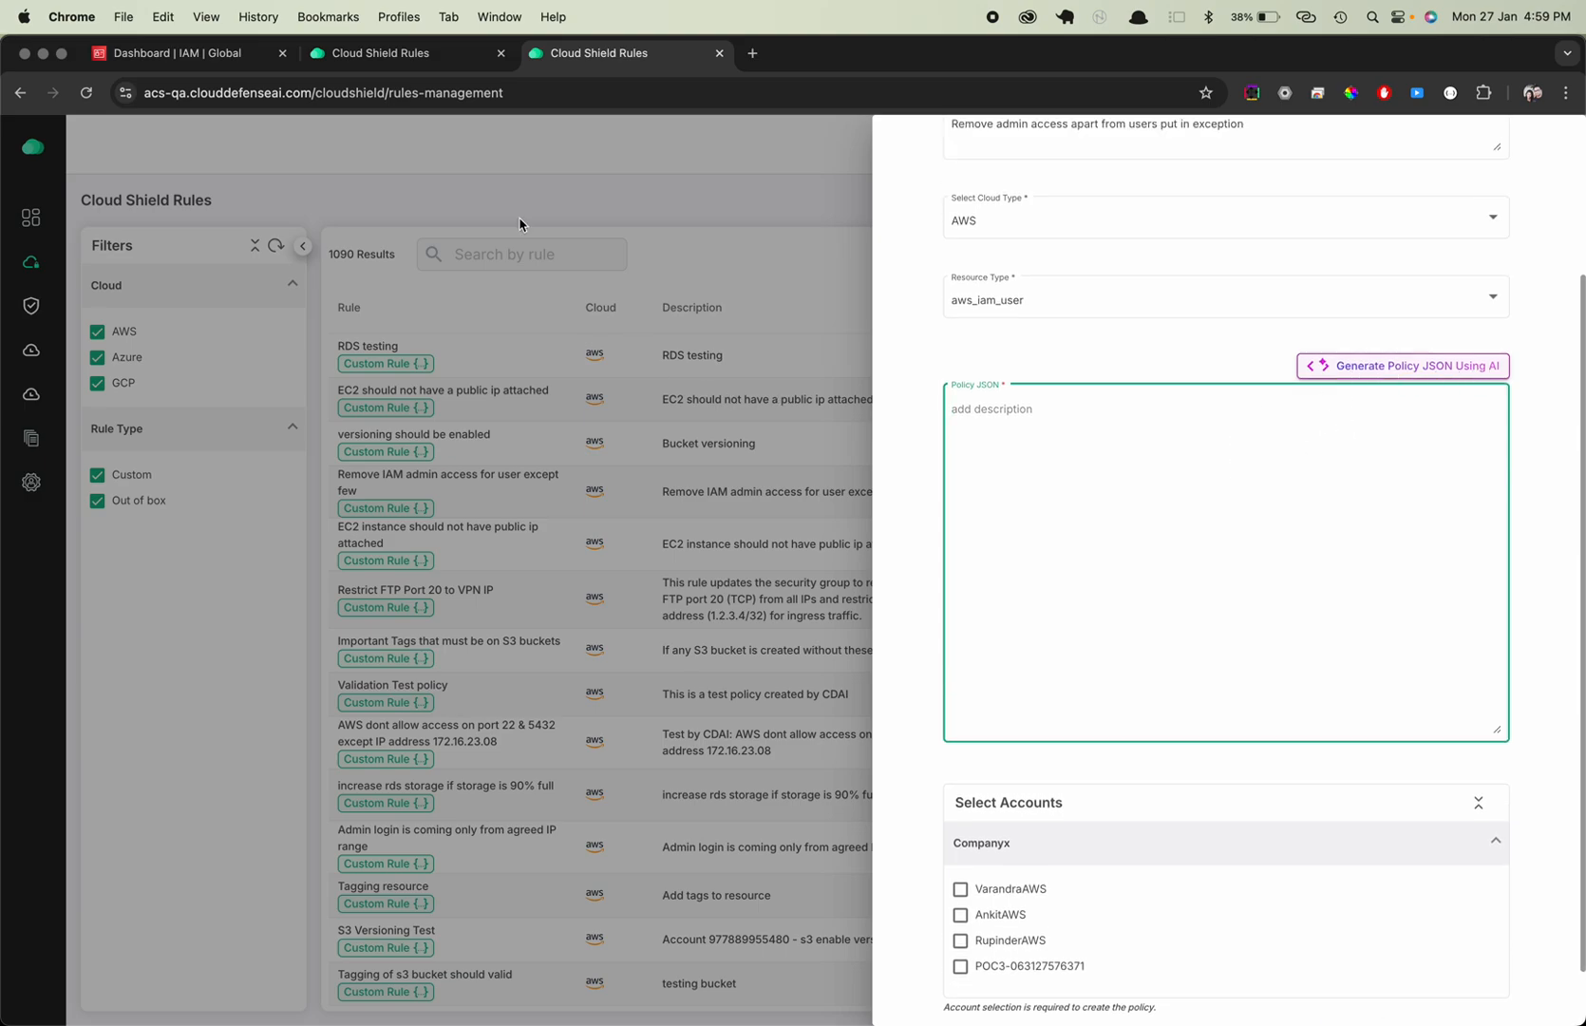
Copy the AWS prompt line about removing admin access from Sublime Text and return to the AI policy generator in the other Cloud Shield tab
click(419, 57)
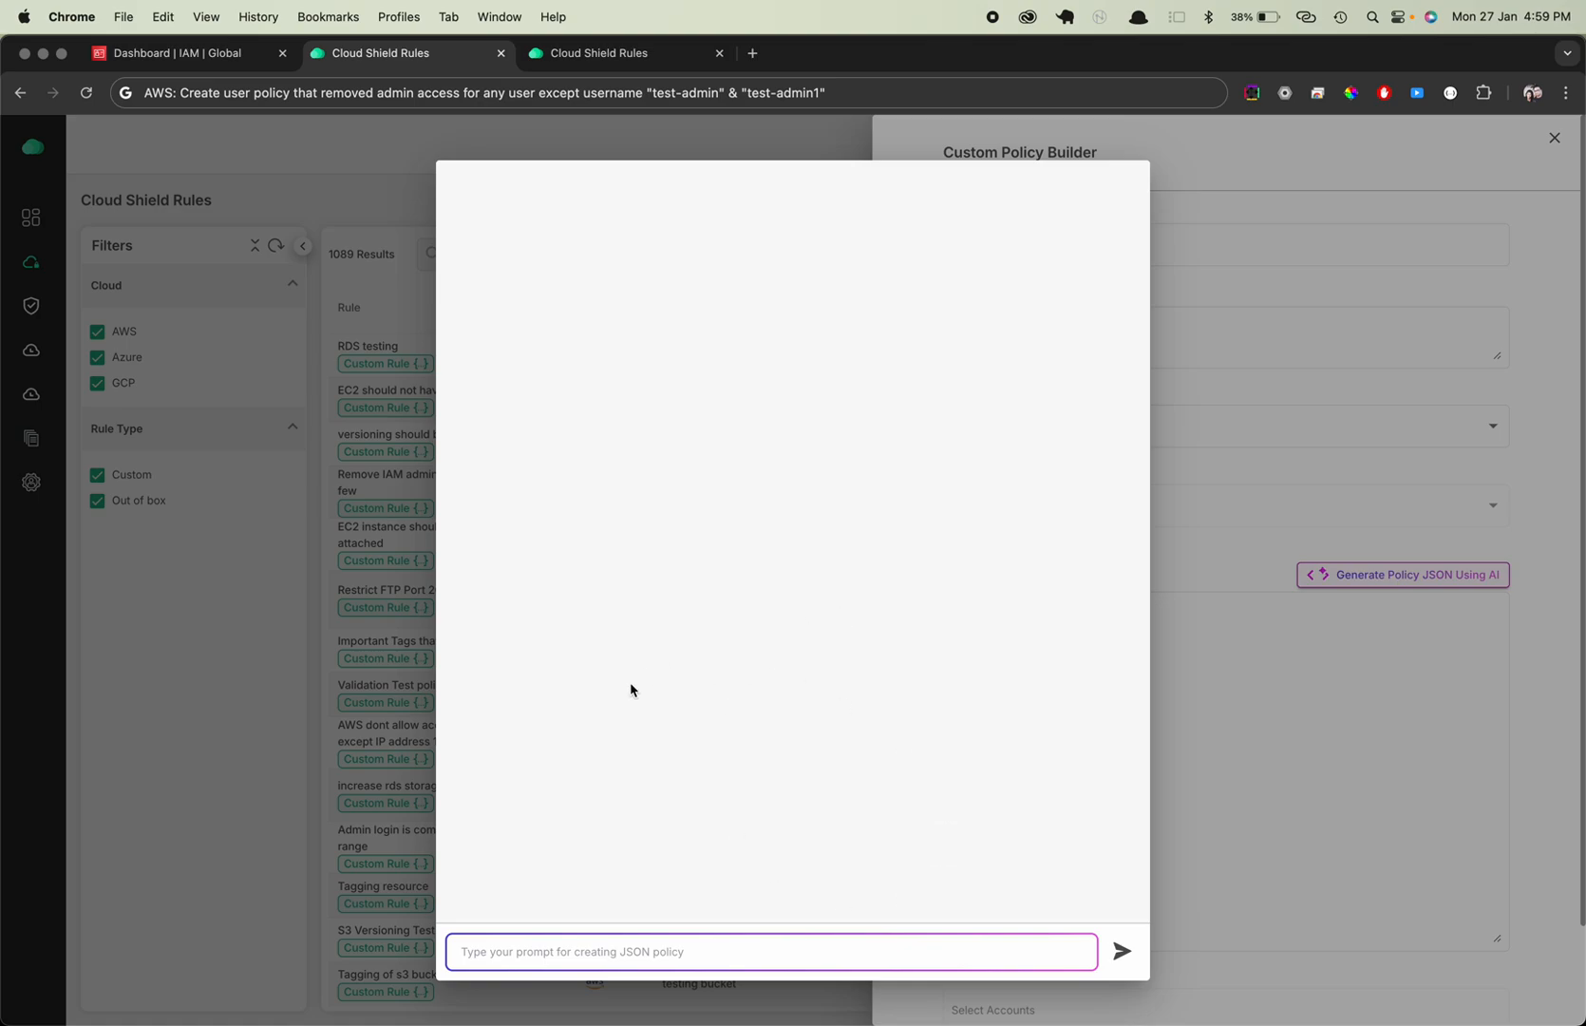
click(604, 54)
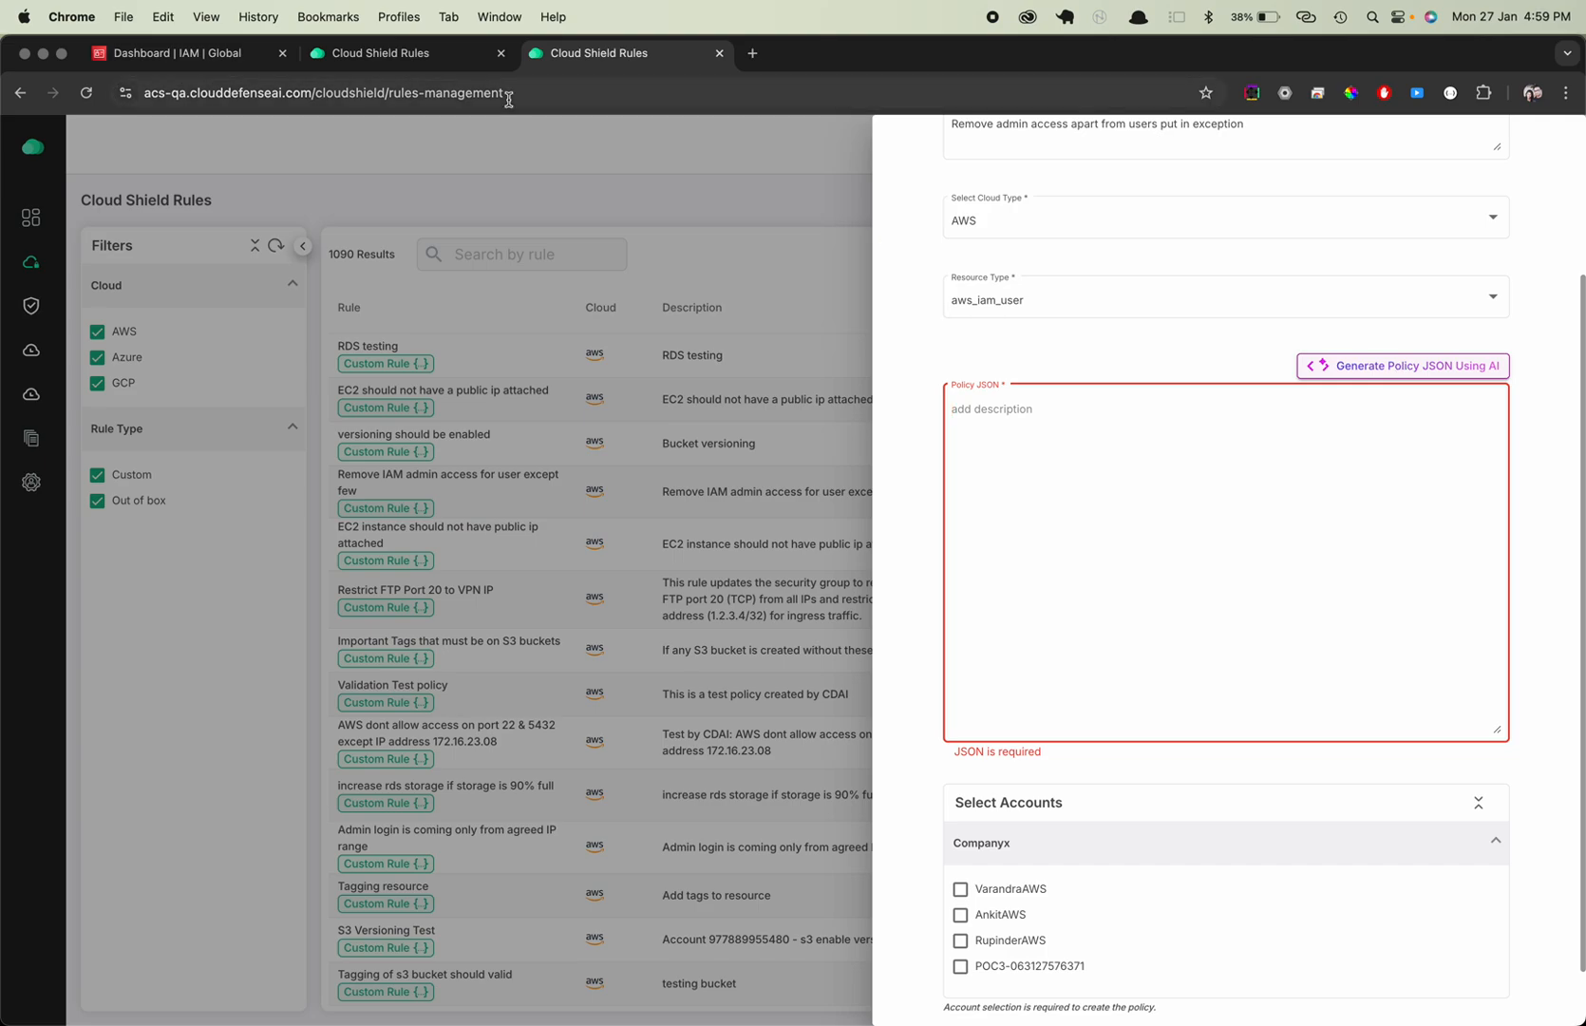
click(393, 57)
key(super+Tab)
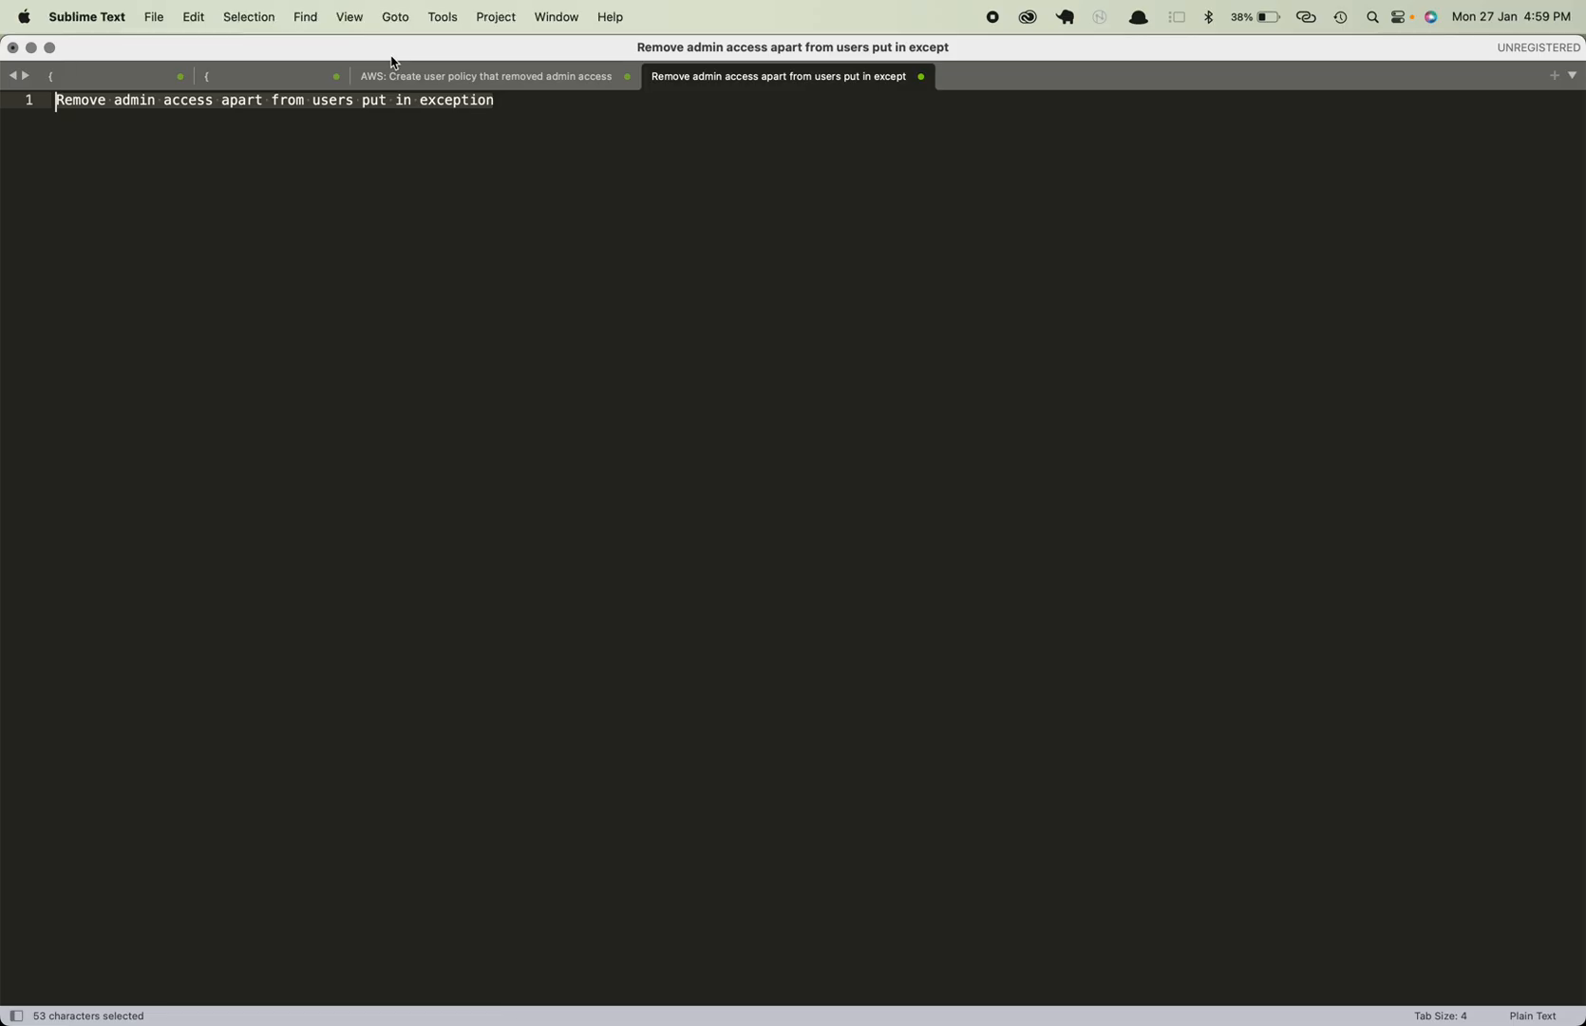
click(524, 76)
click(429, 217)
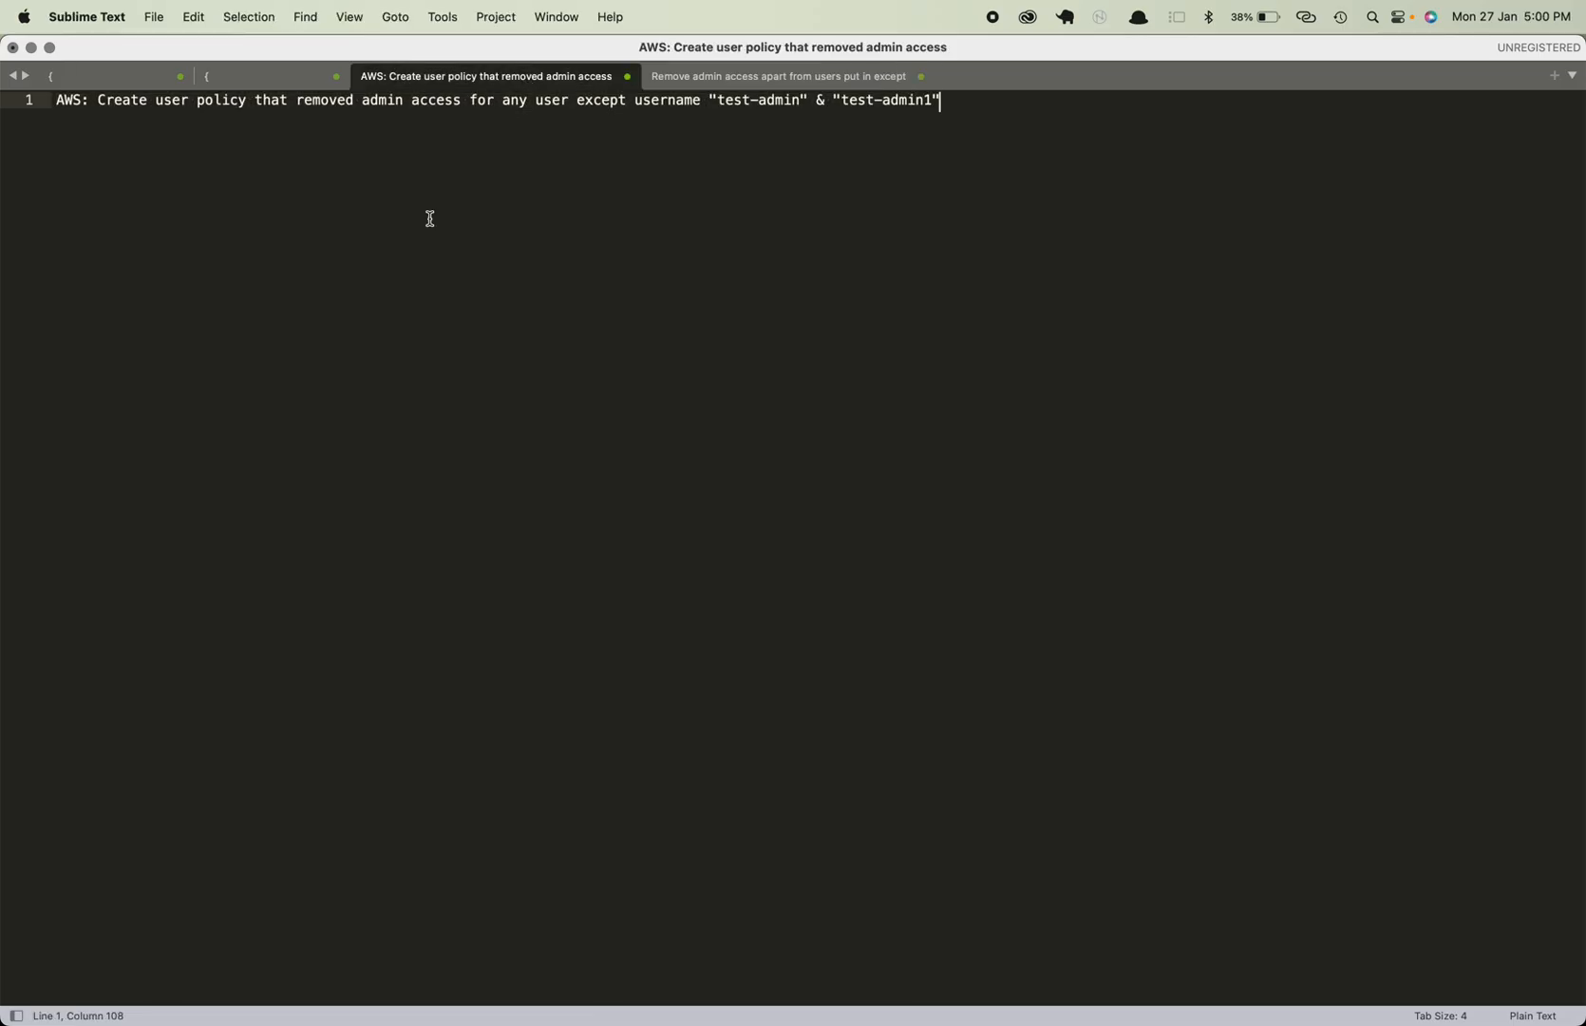
drag(945, 102, 55, 102)
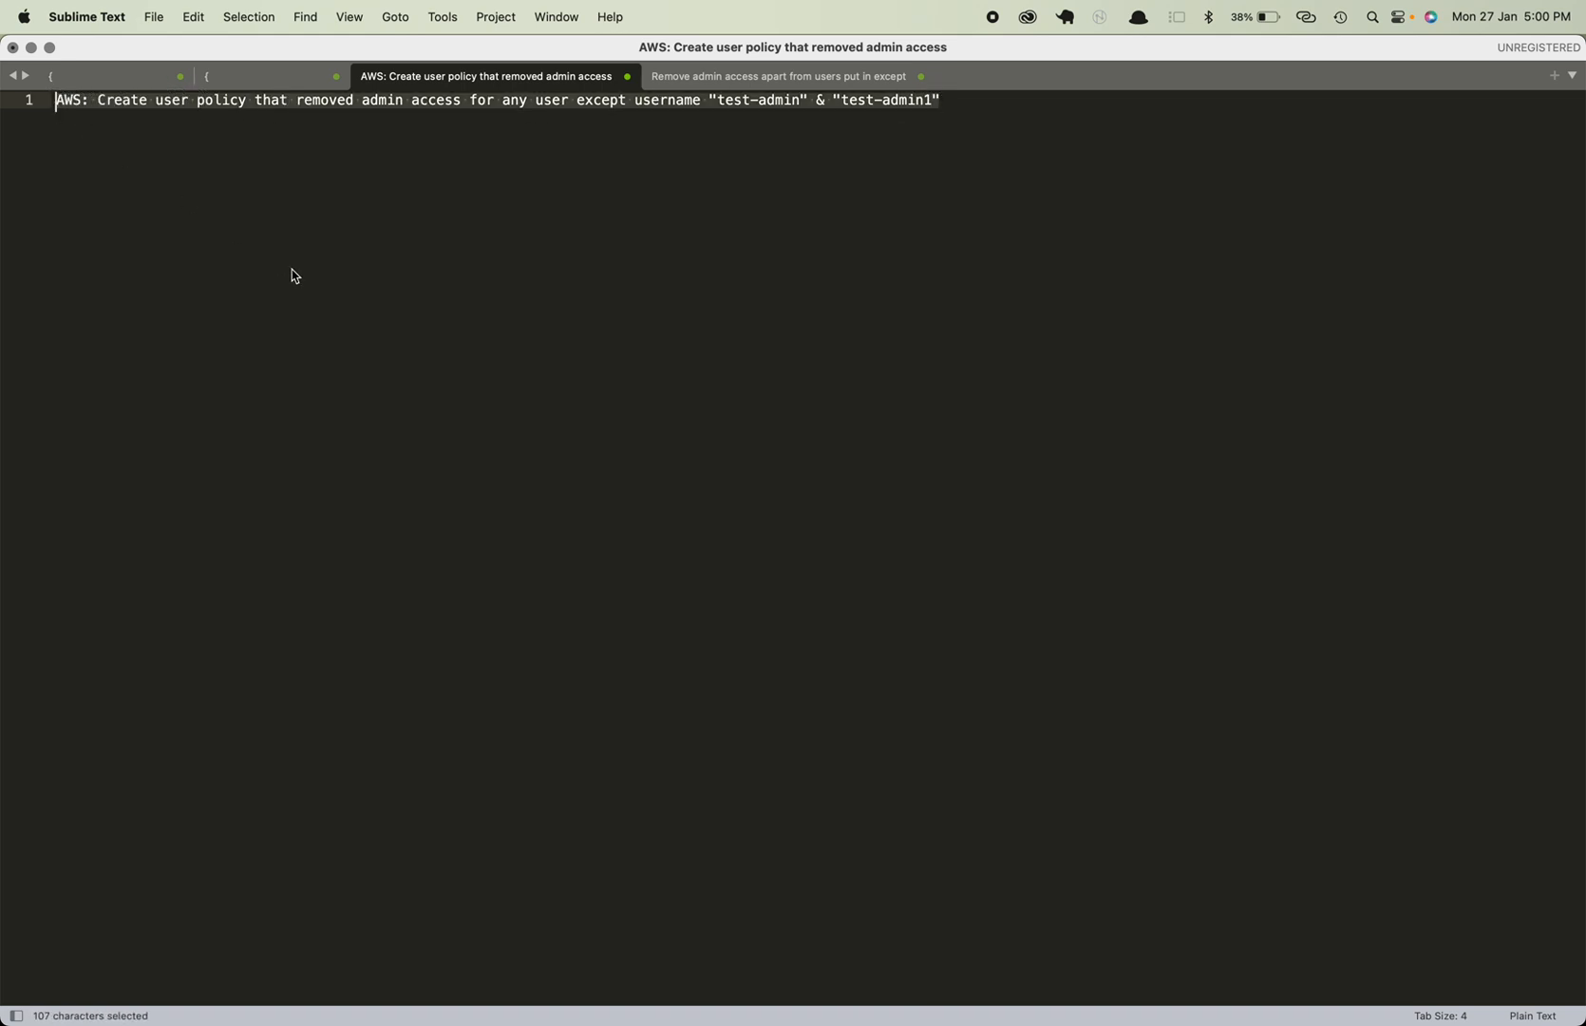
key(super+c)
key(super+Tab)
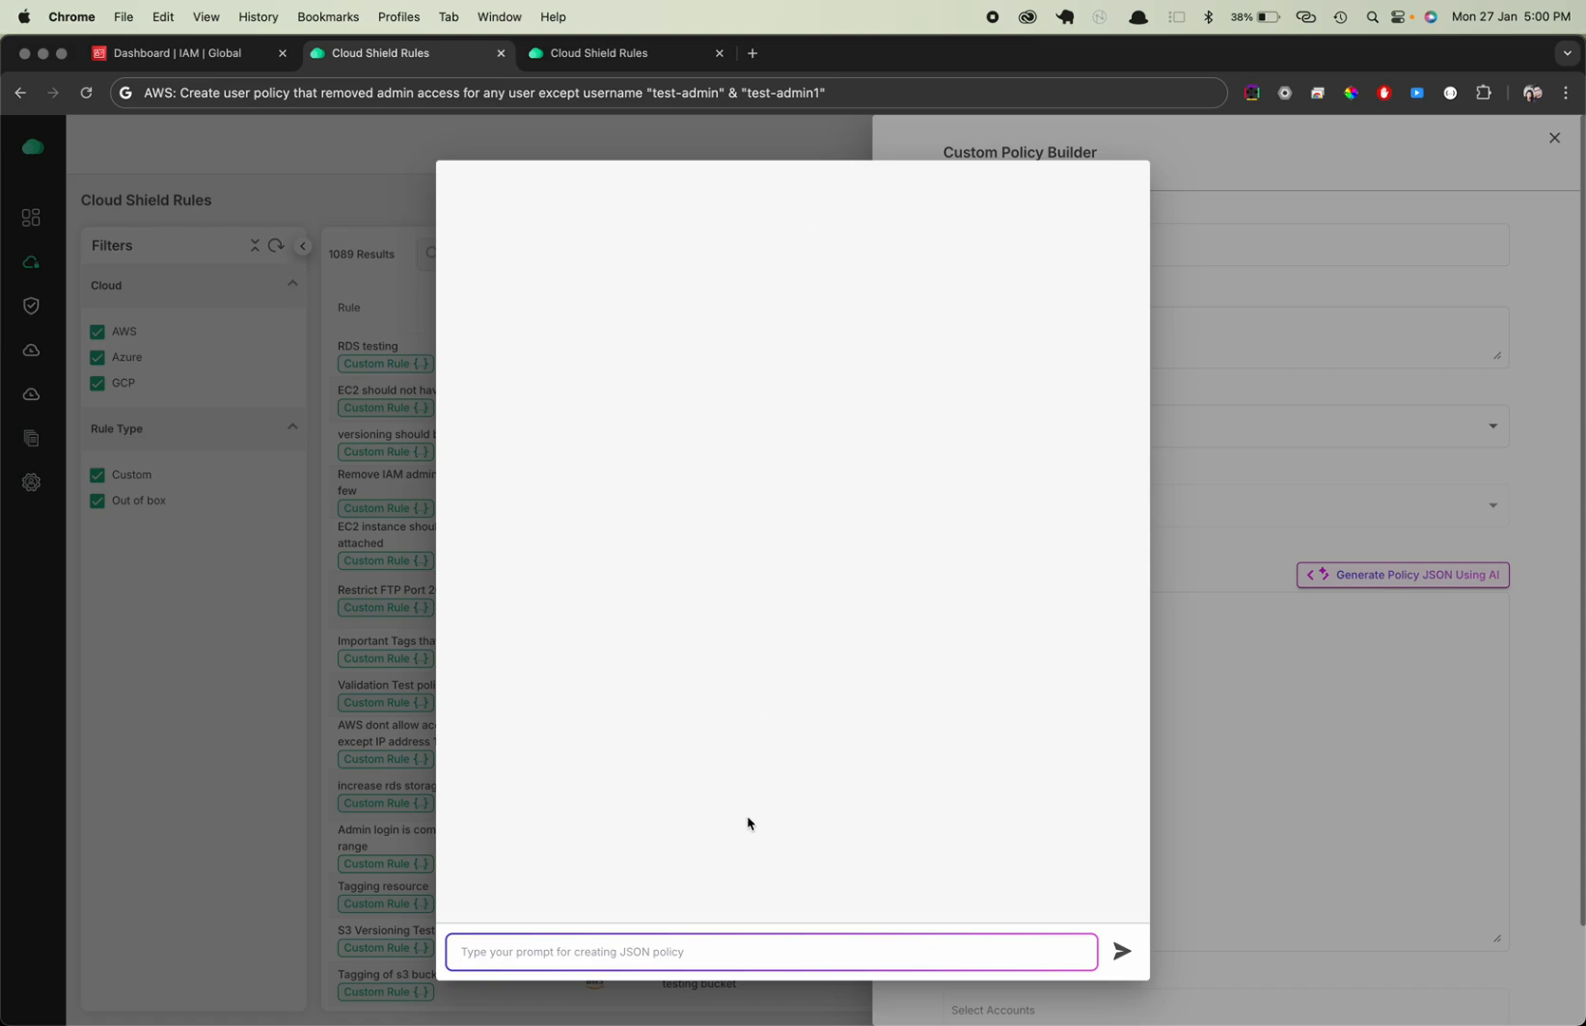
Generate the policy JSON with AI from the prompt 'AWS: Create user policy that removed admin access for any user except username "test-admin" & "test-admin1"'
click(618, 949)
key(super+v)
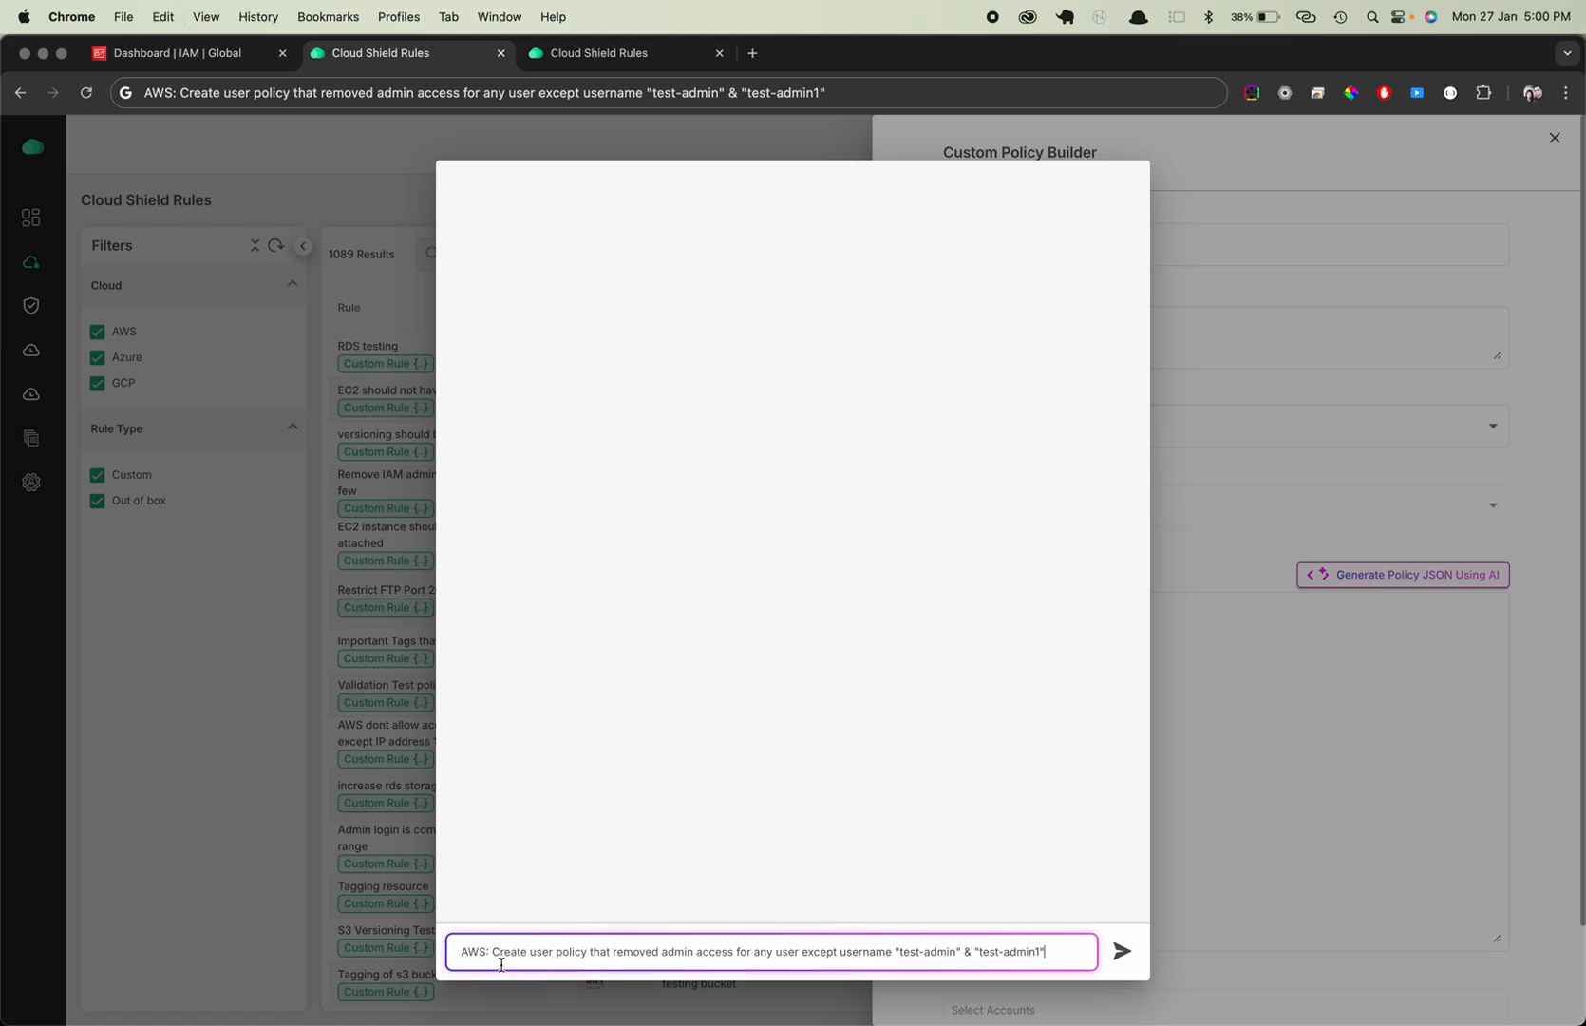
click(656, 952)
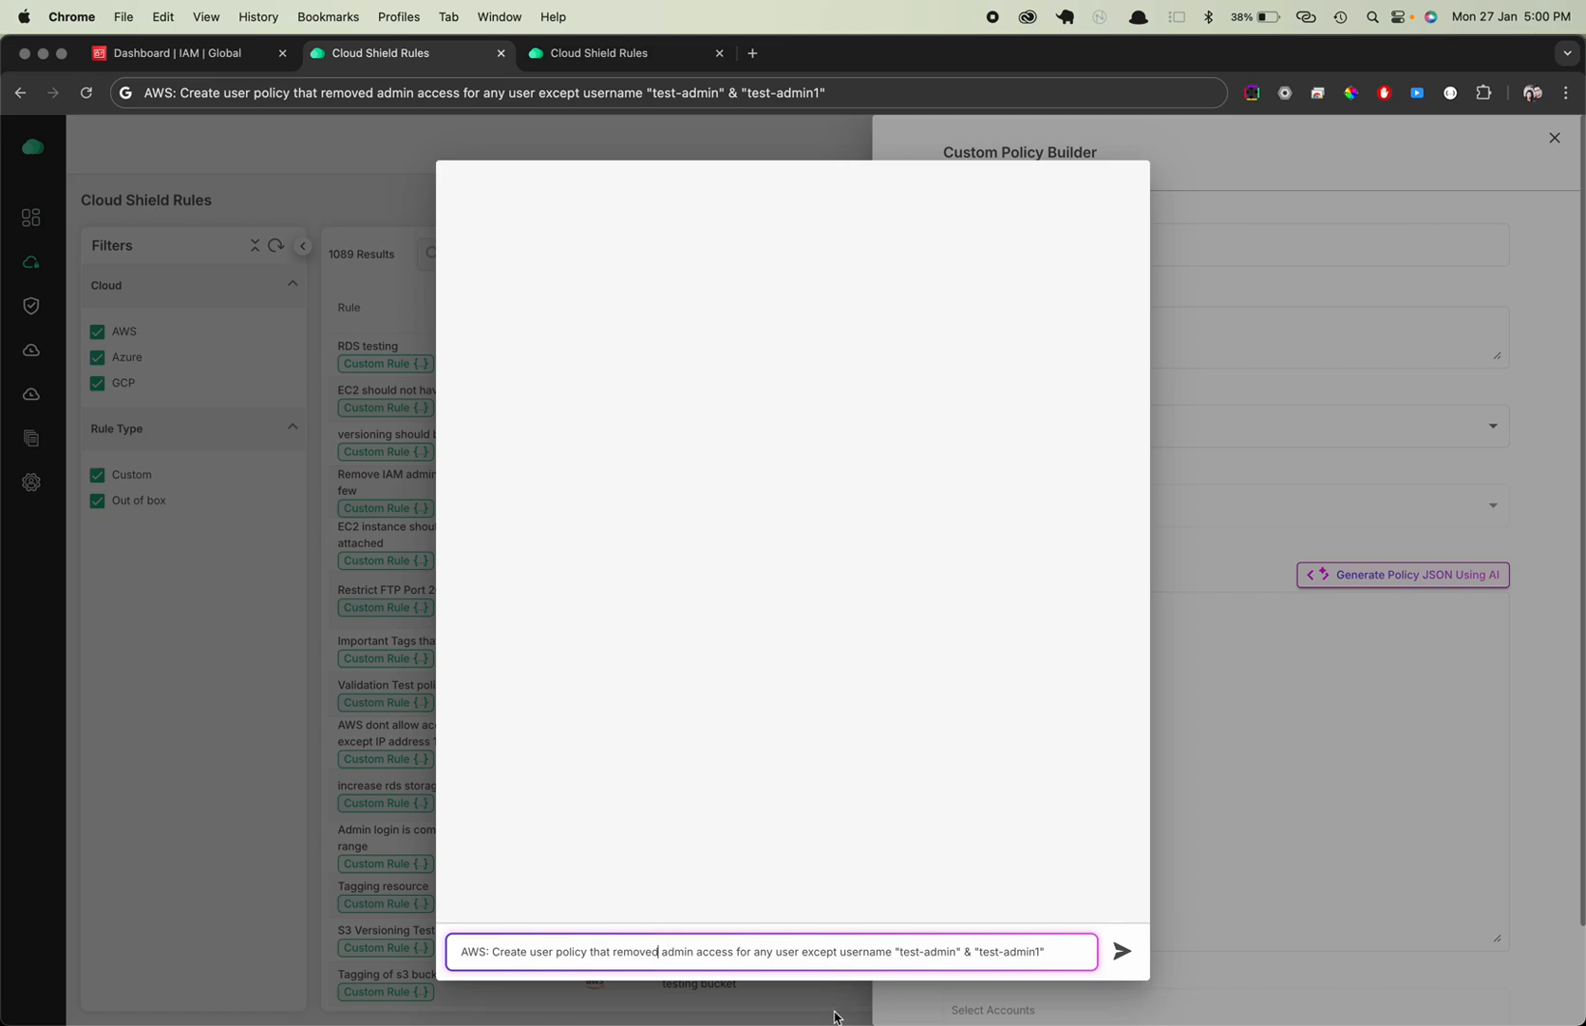
click(769, 954)
drag(895, 953, 1078, 944)
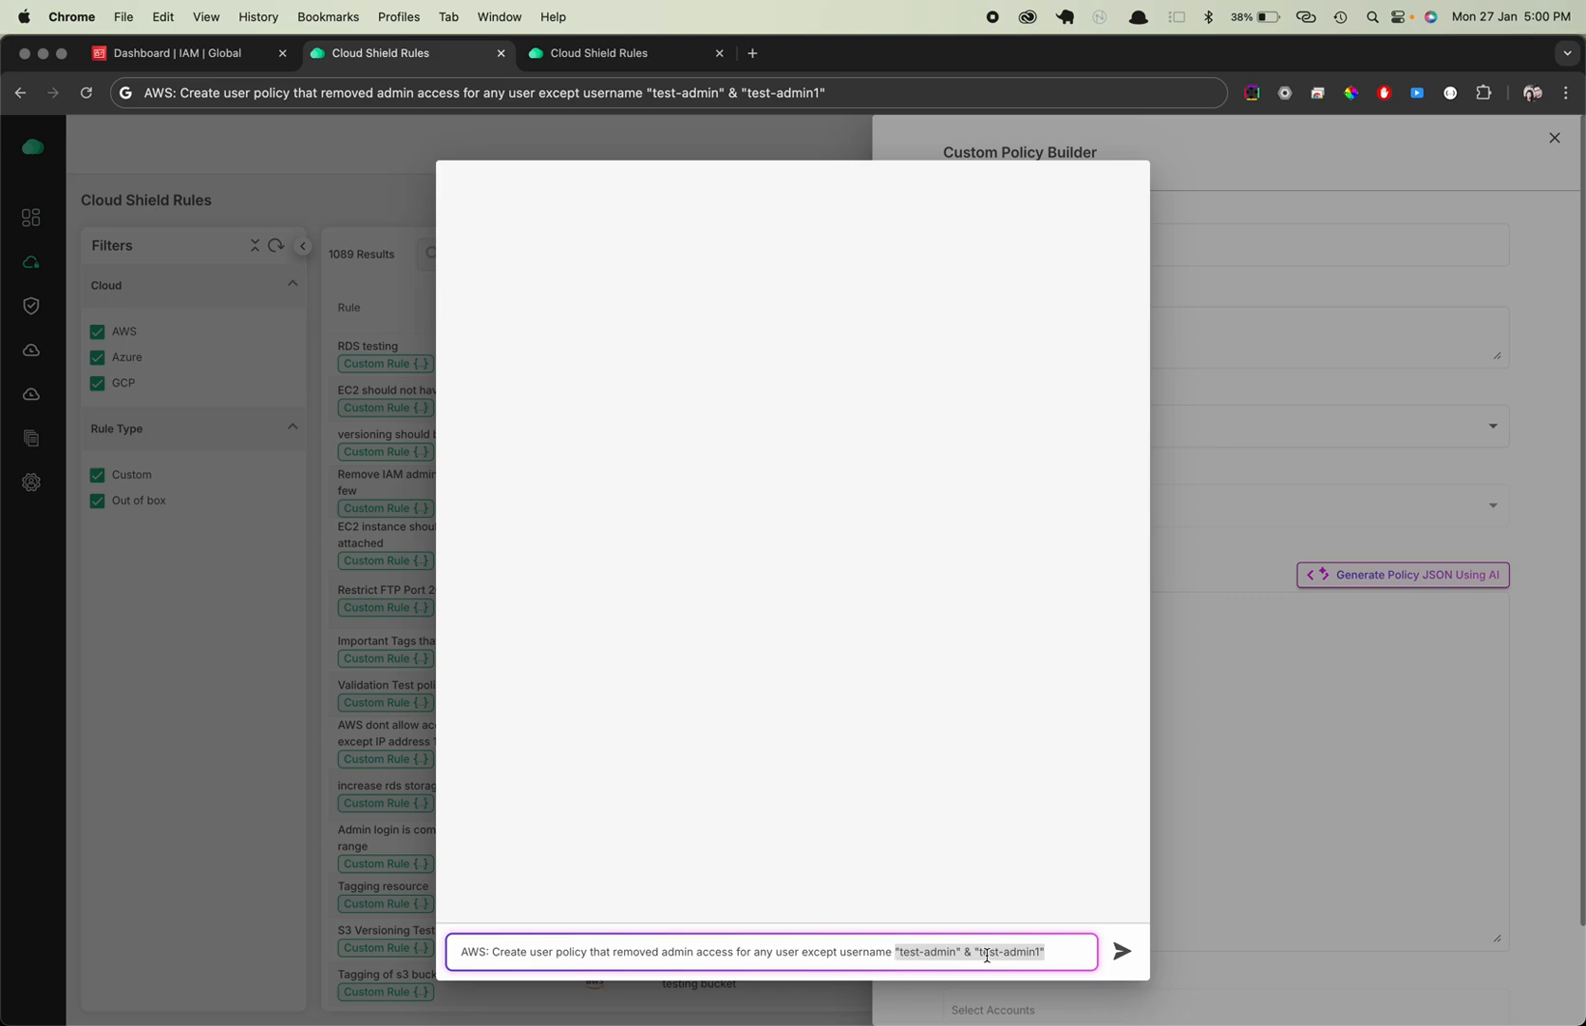
click(1122, 953)
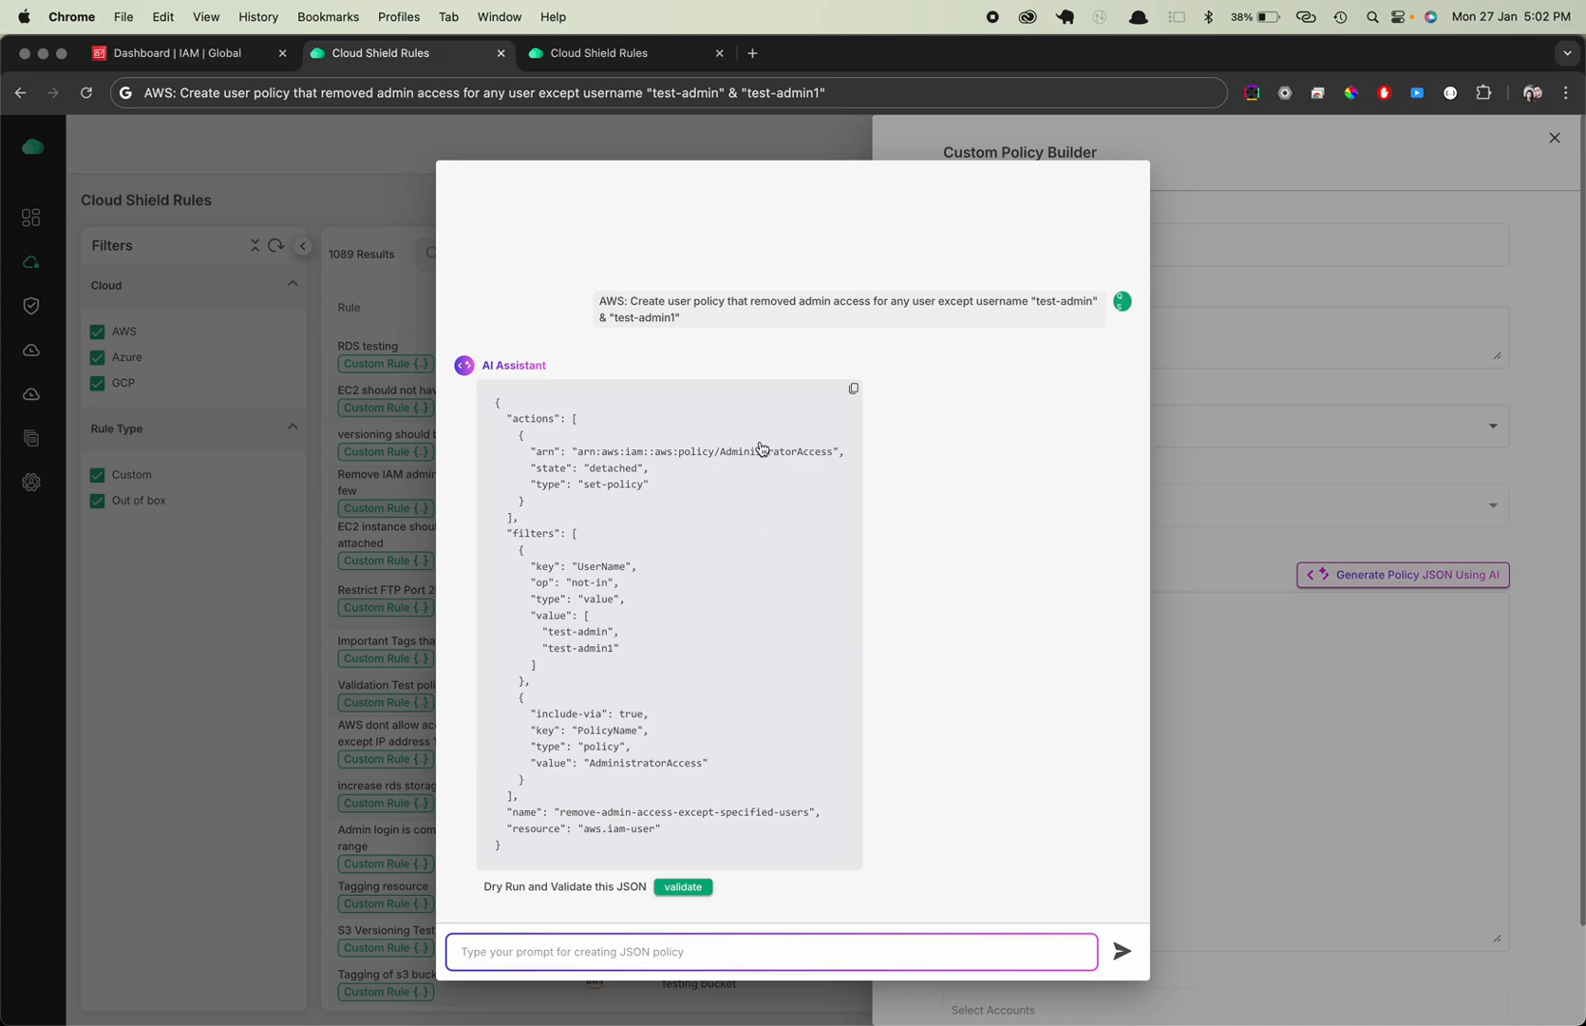
Dry-run and validate the AI-generated JSON and transfer it to the policy form behind the assistant
click(684, 890)
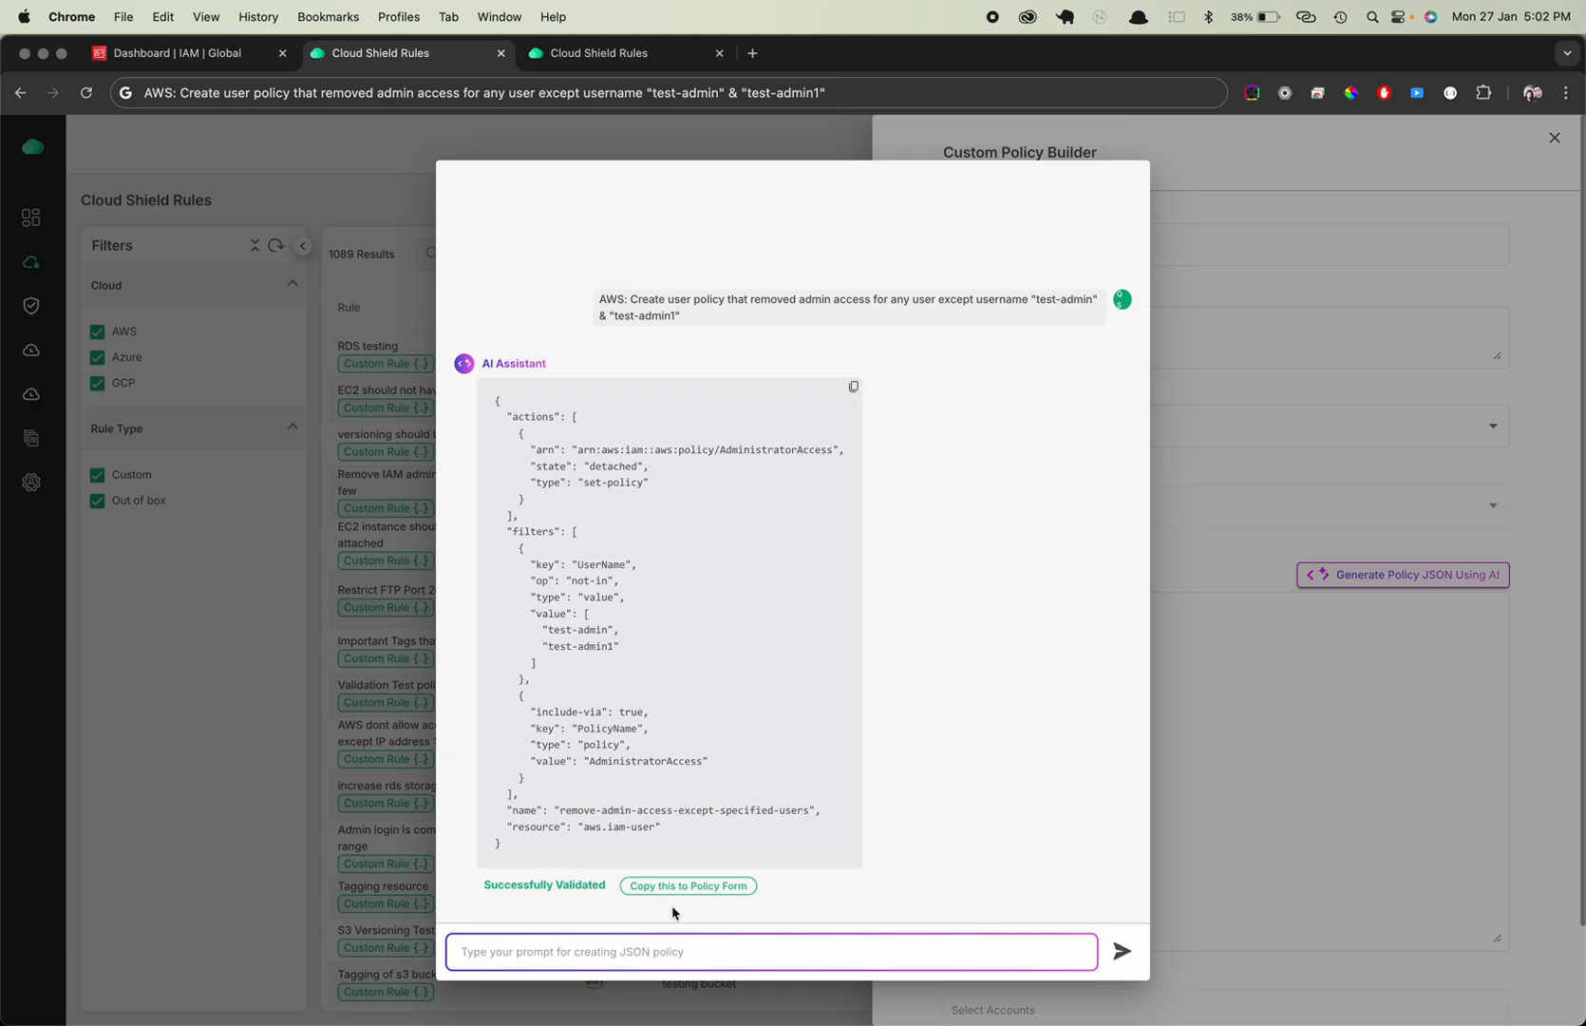
click(722, 889)
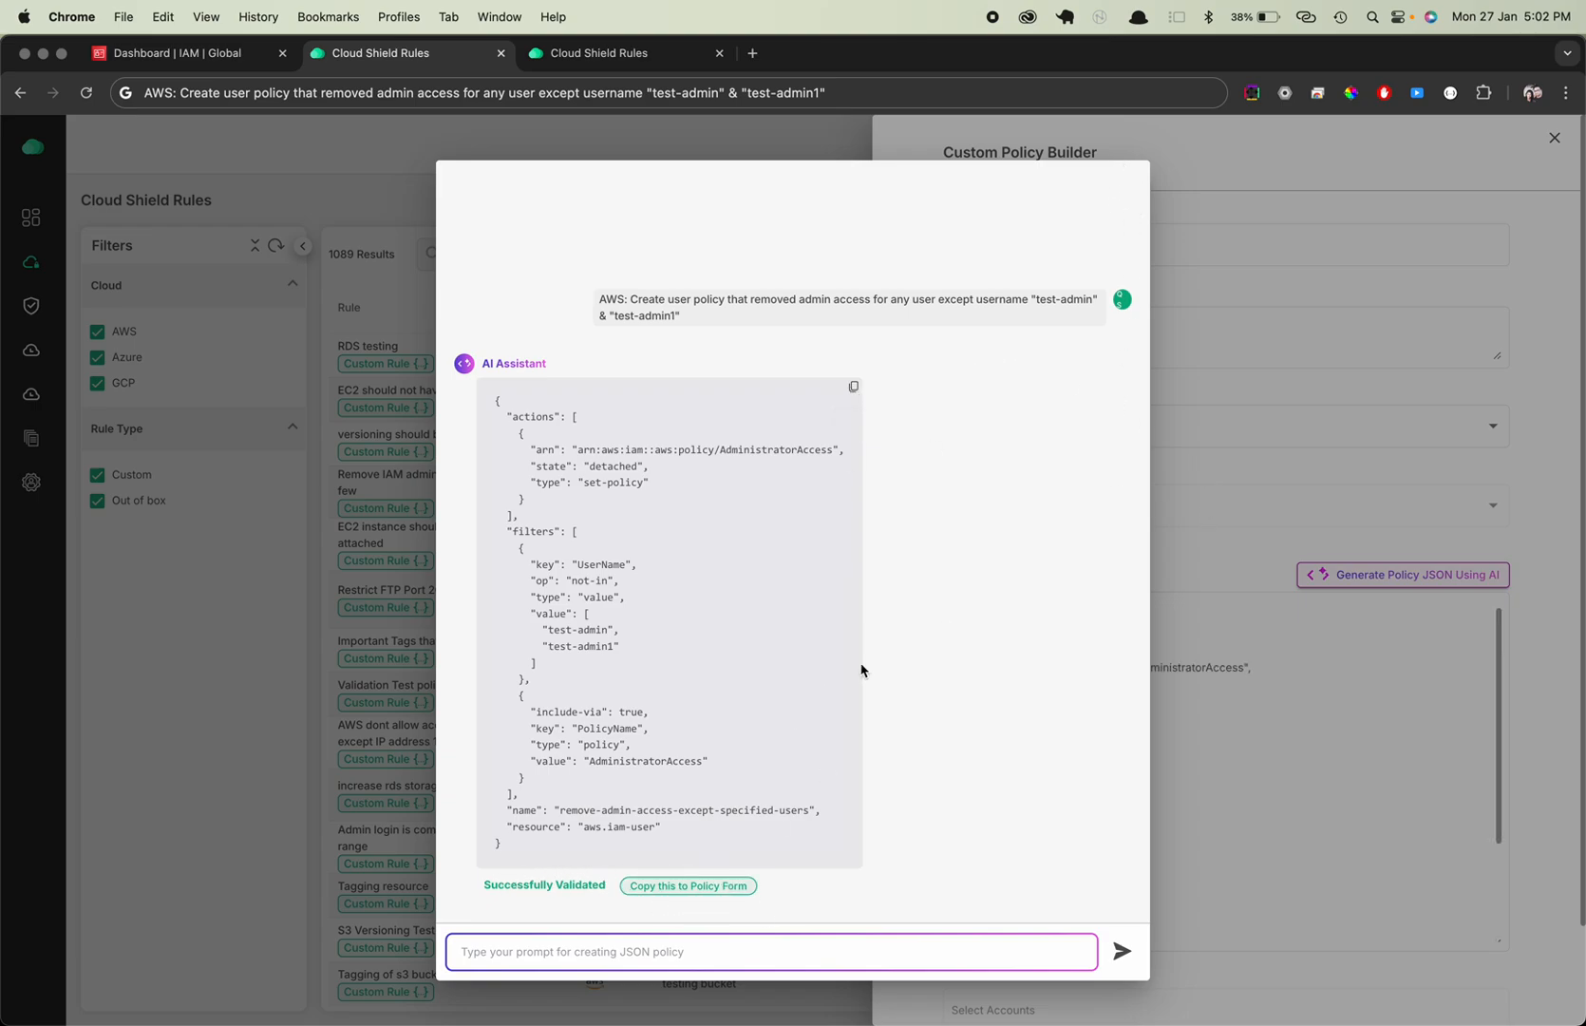
Copy the generated JSON into the Policy JSON field of the partly filled custom policy in the other Cloud Shield tab
click(854, 386)
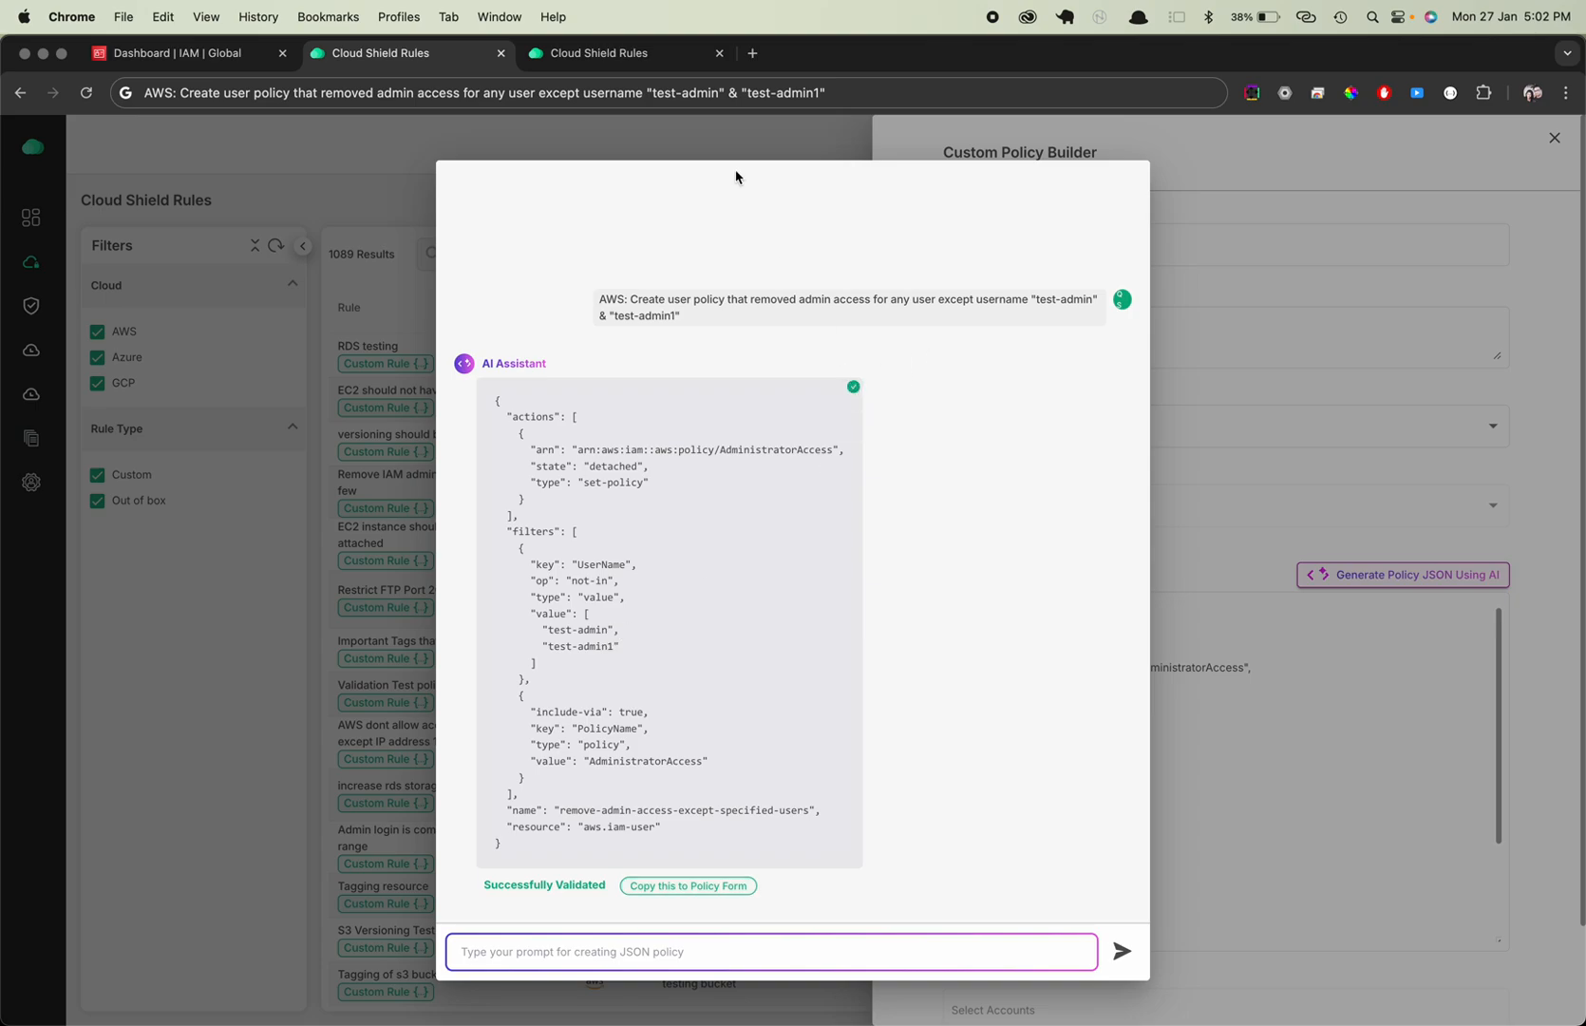
click(565, 59)
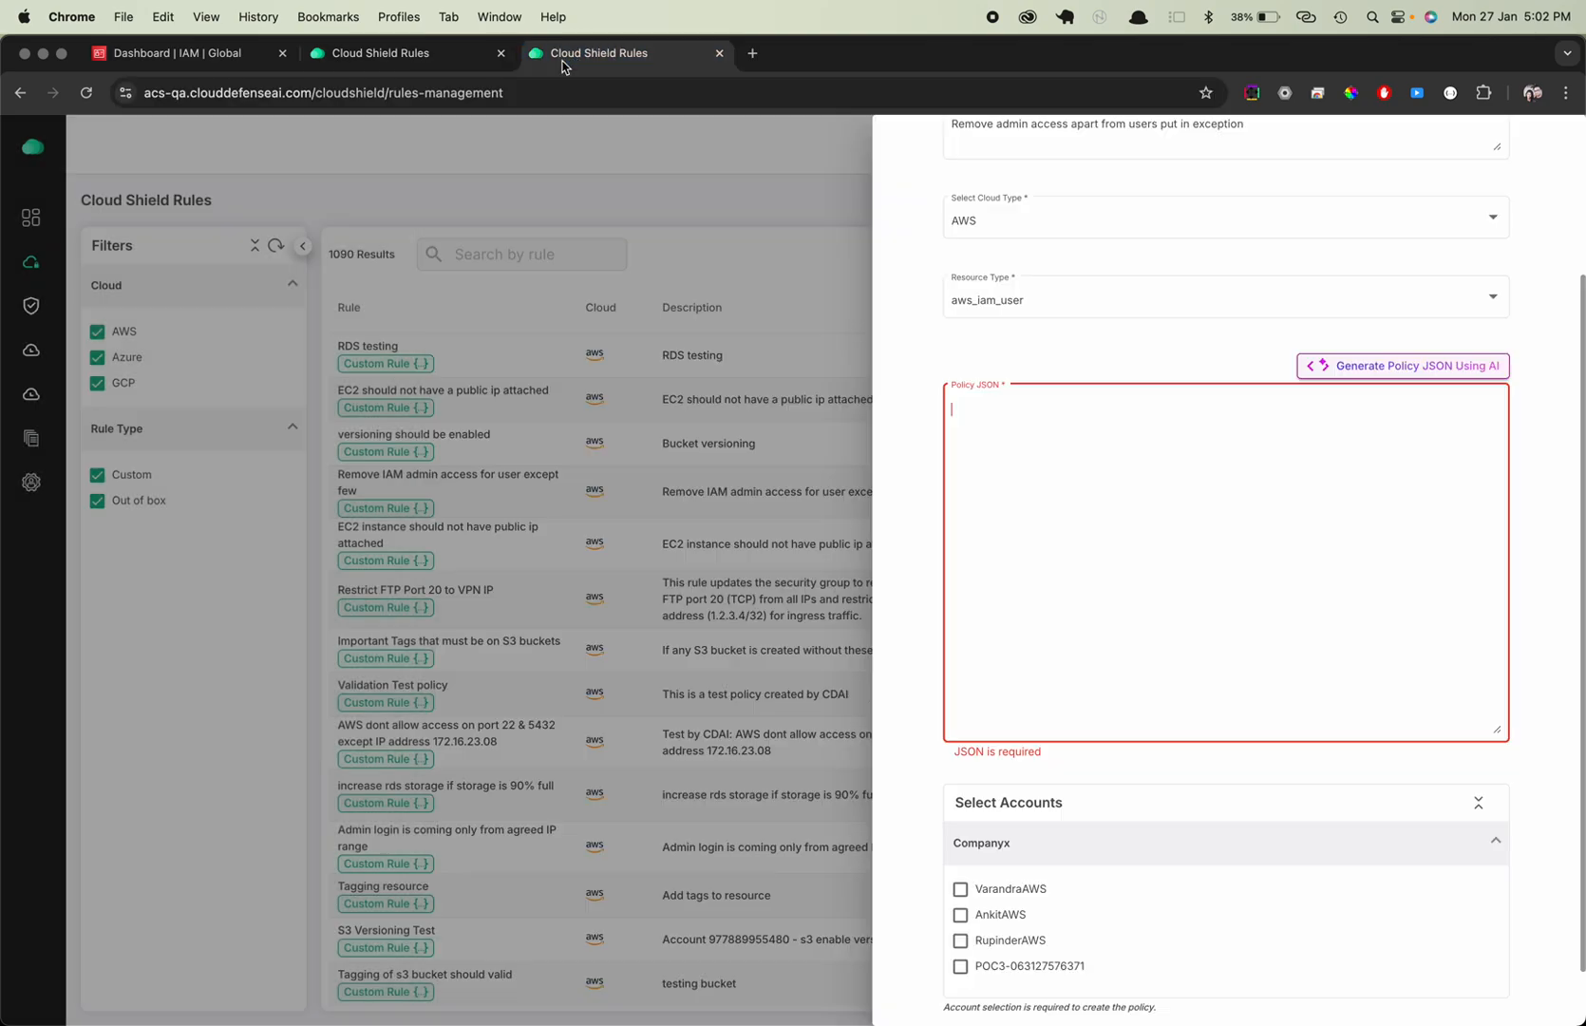
click(1000, 498)
key(super+v)
scroll(1162, 545, up, 5)
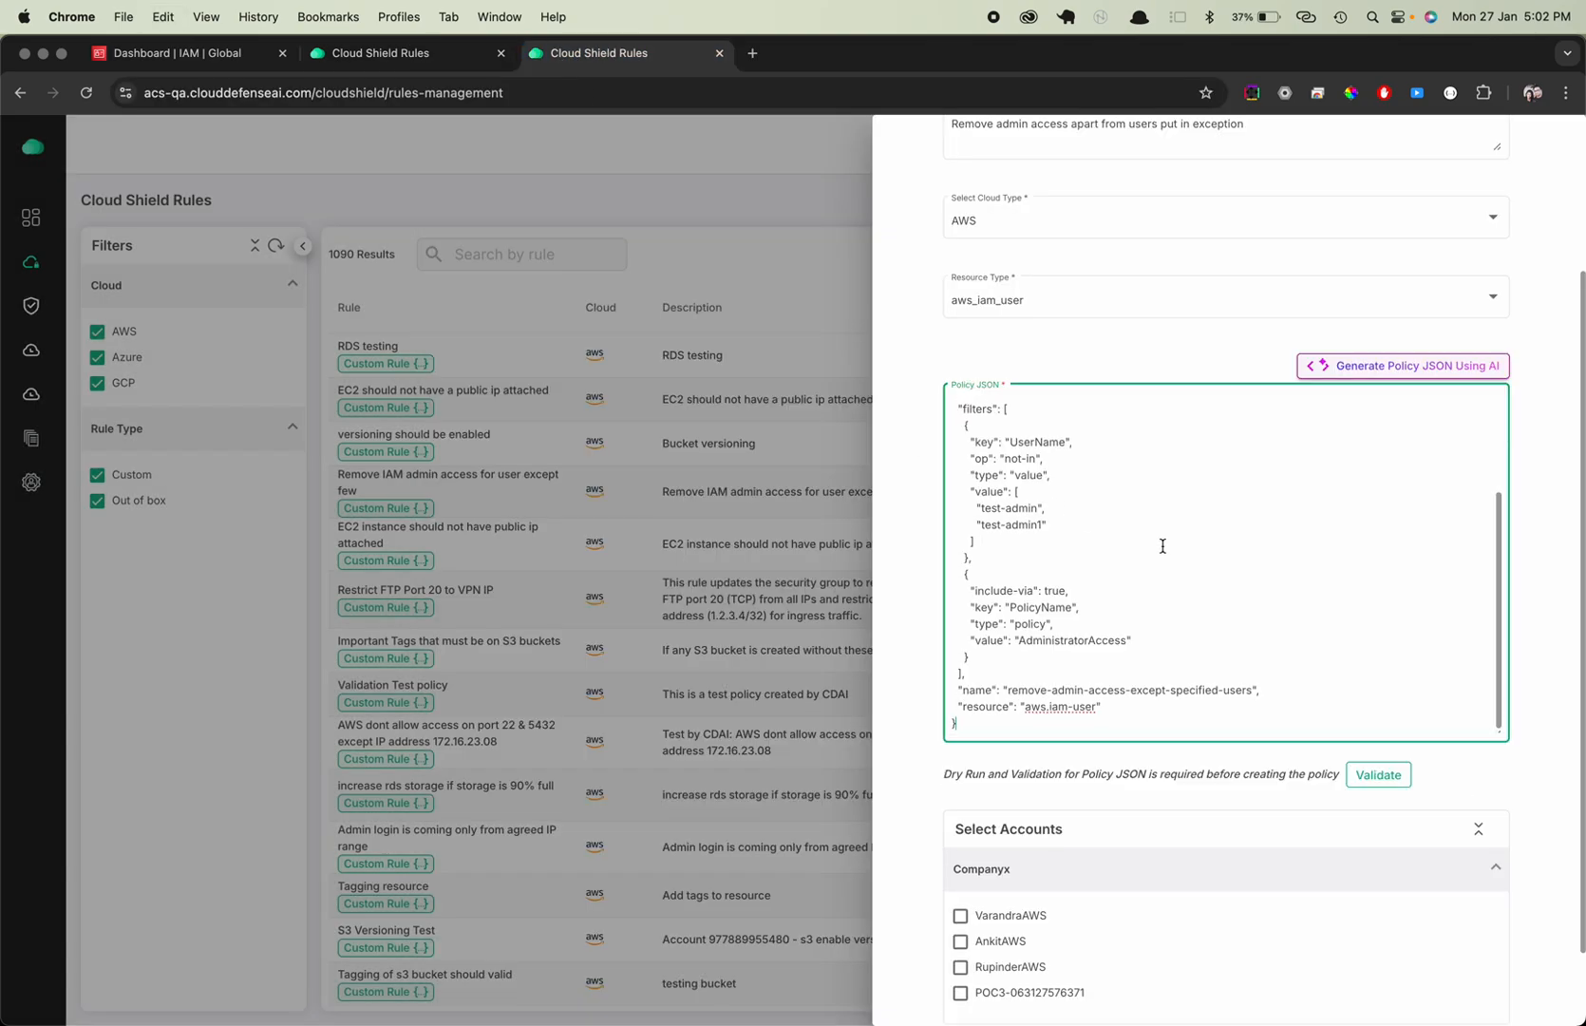
Run the dry-run validation on the Policy JSON of the custom policy
scroll(1163, 538, up, 2)
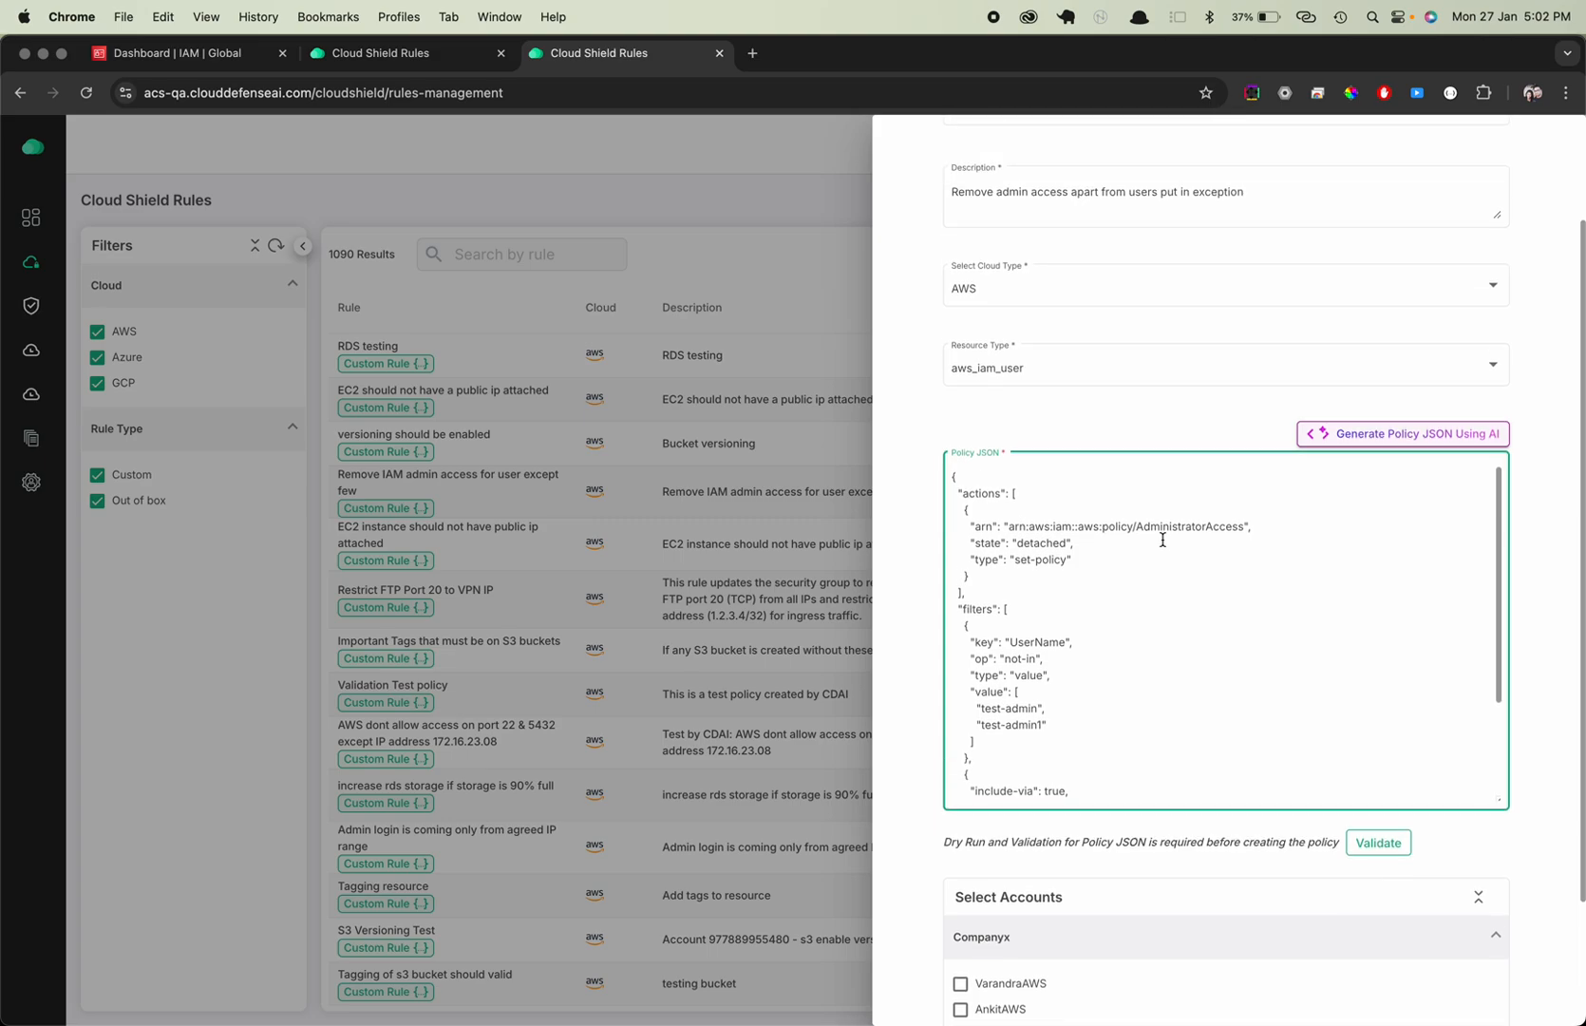
scroll(1163, 538, up, 3)
scroll(1163, 539, down, 8)
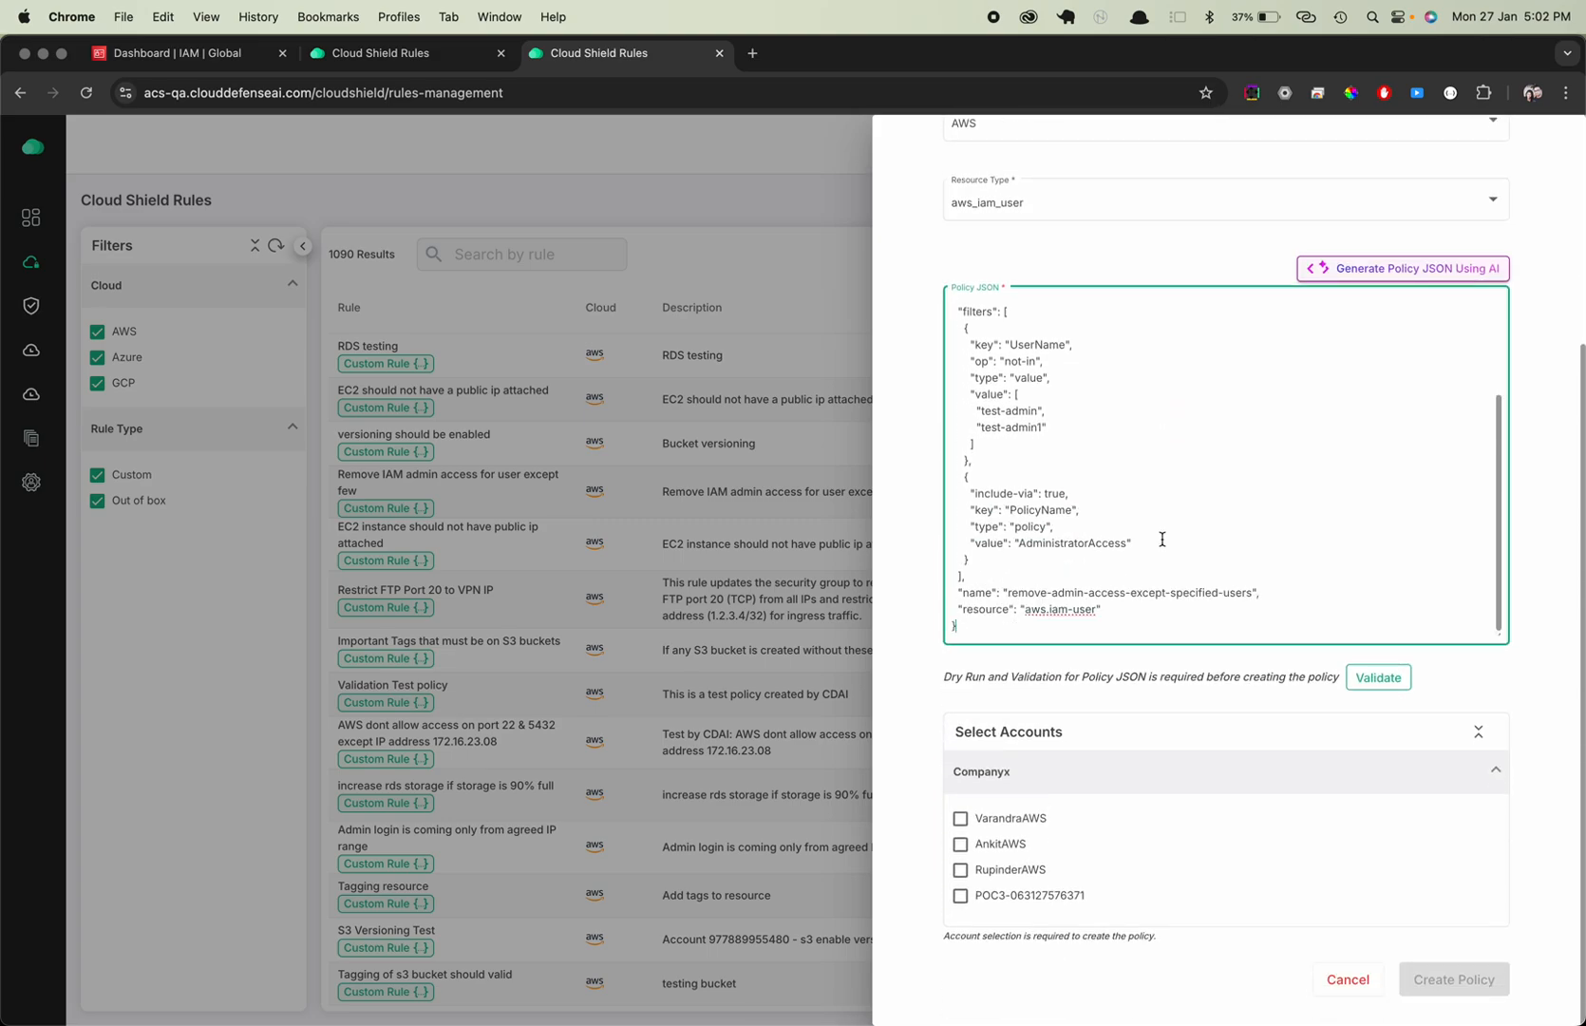
drag(945, 676, 1223, 673)
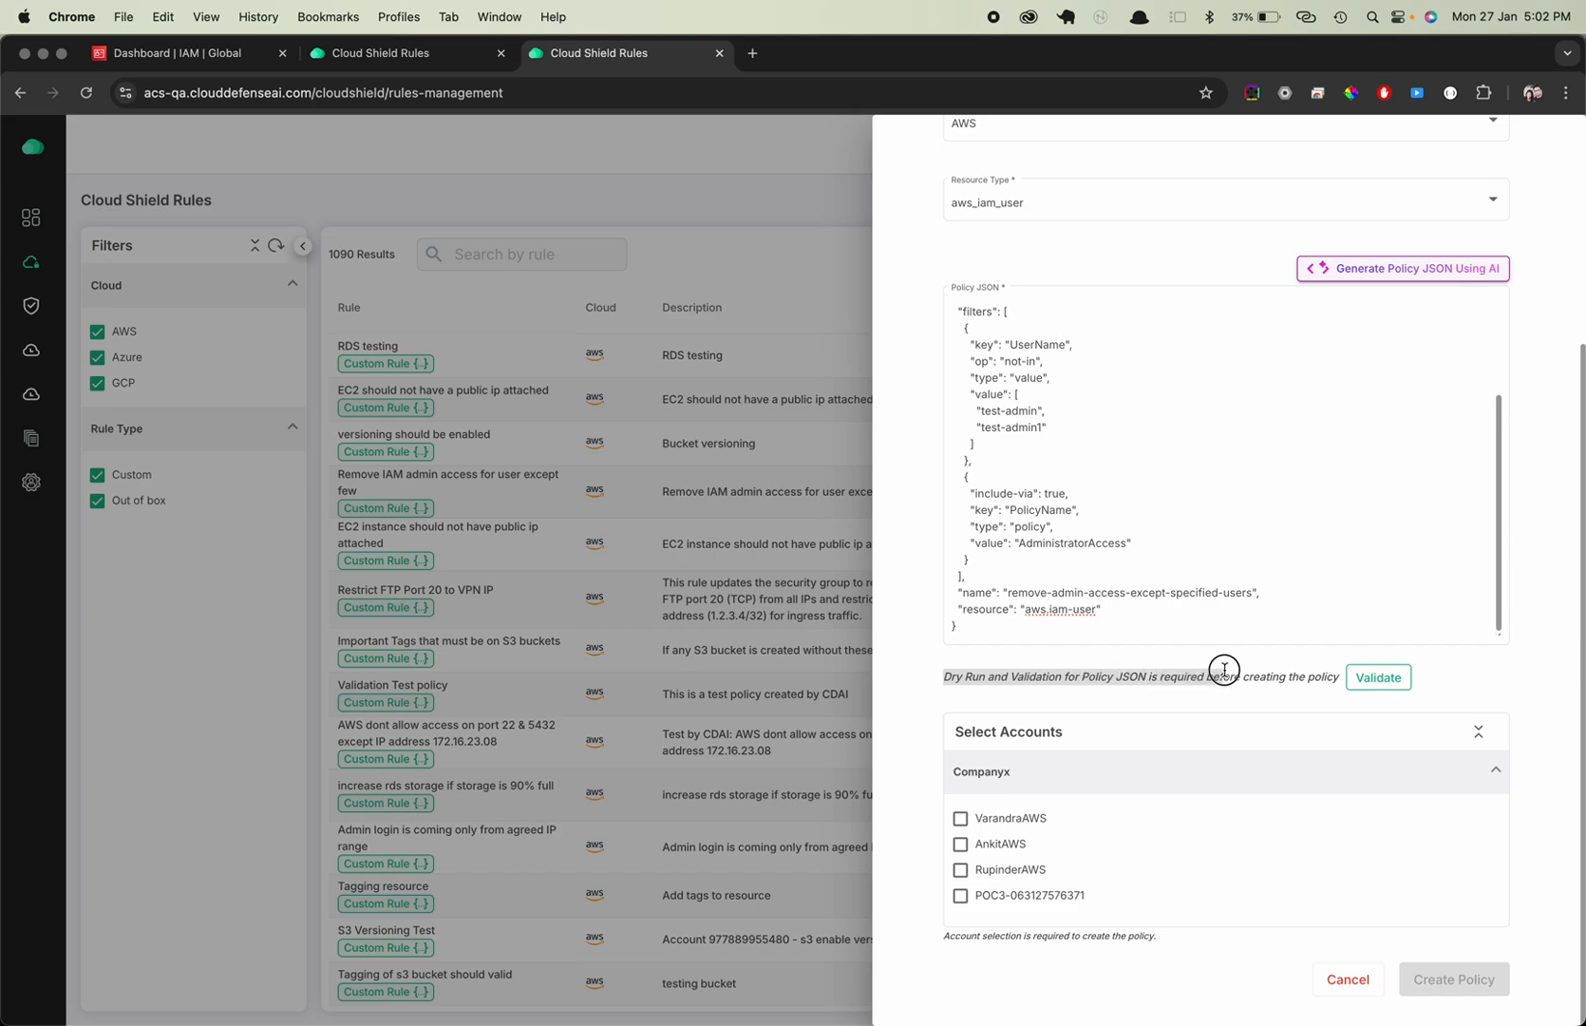
click(1378, 678)
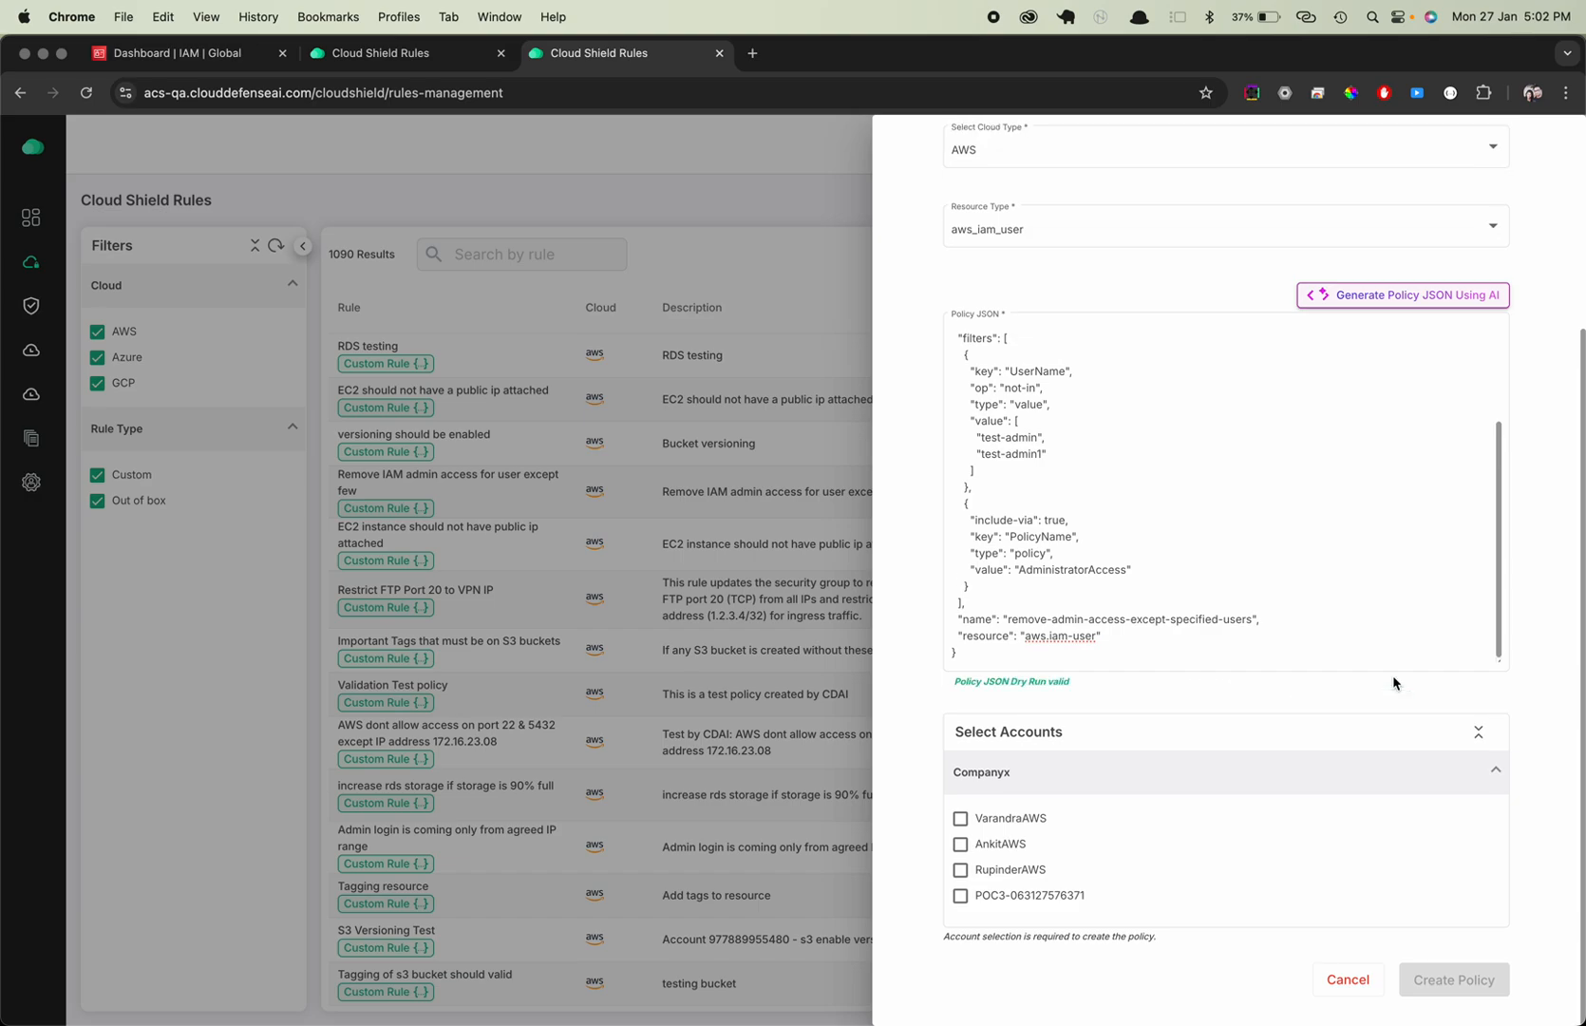
drag(956, 682, 1073, 684)
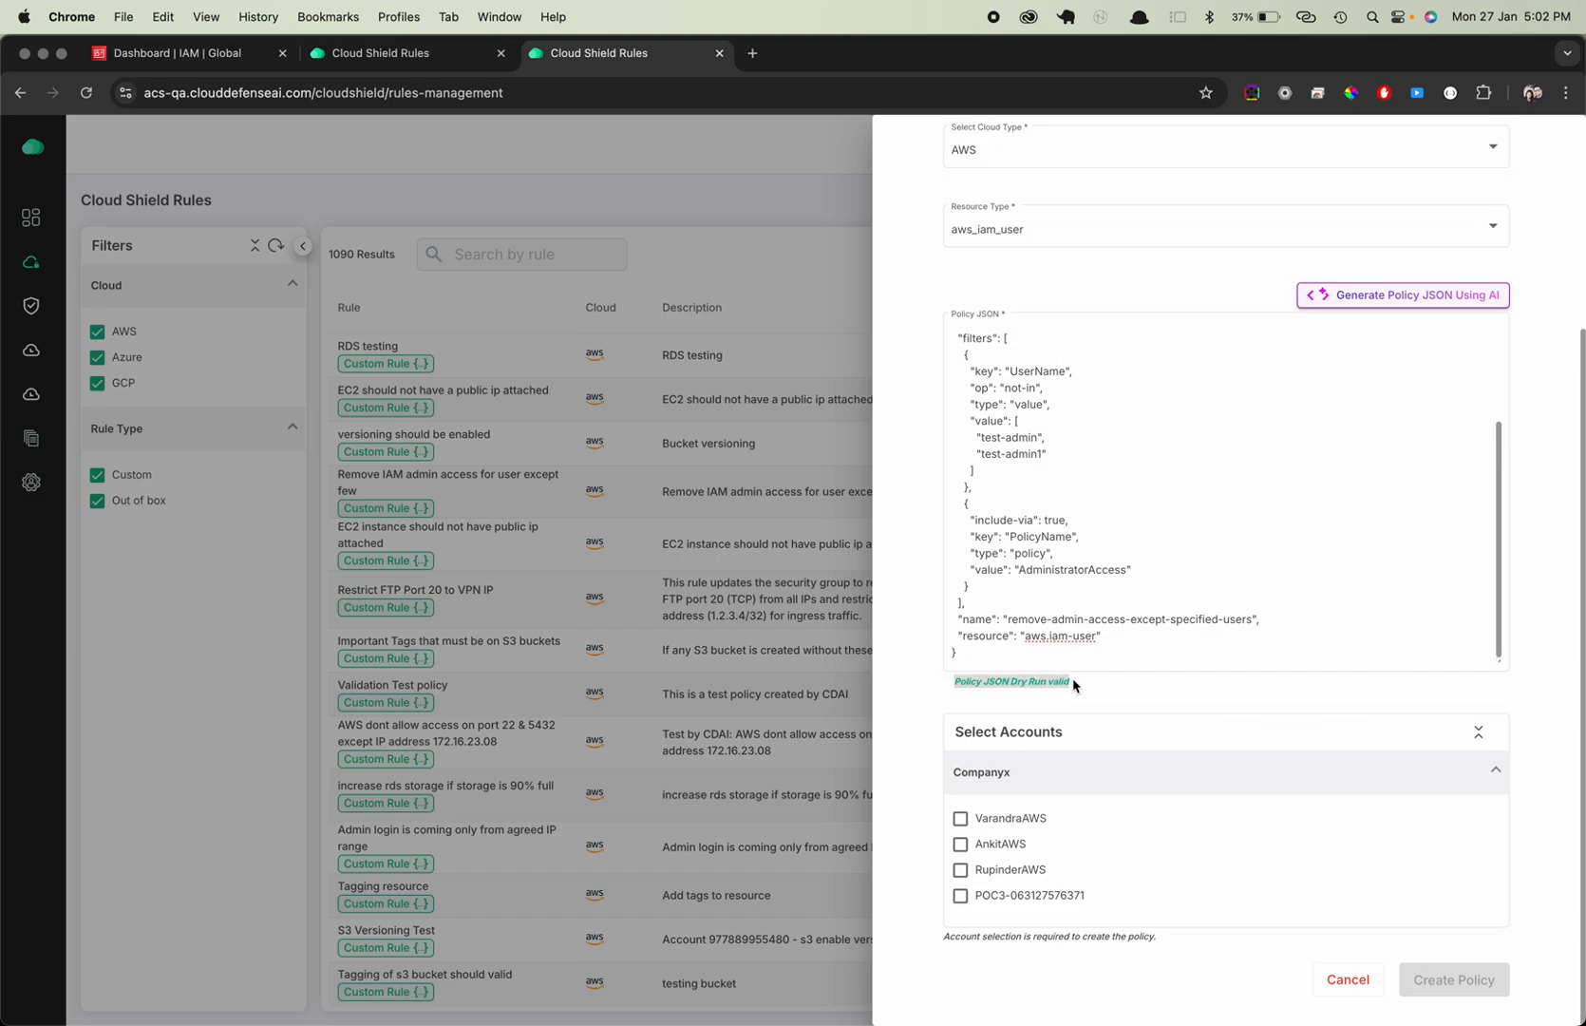
Assign the policy to the AnkitAWS account under Companyx, create it, and close the custom policy form
click(963, 845)
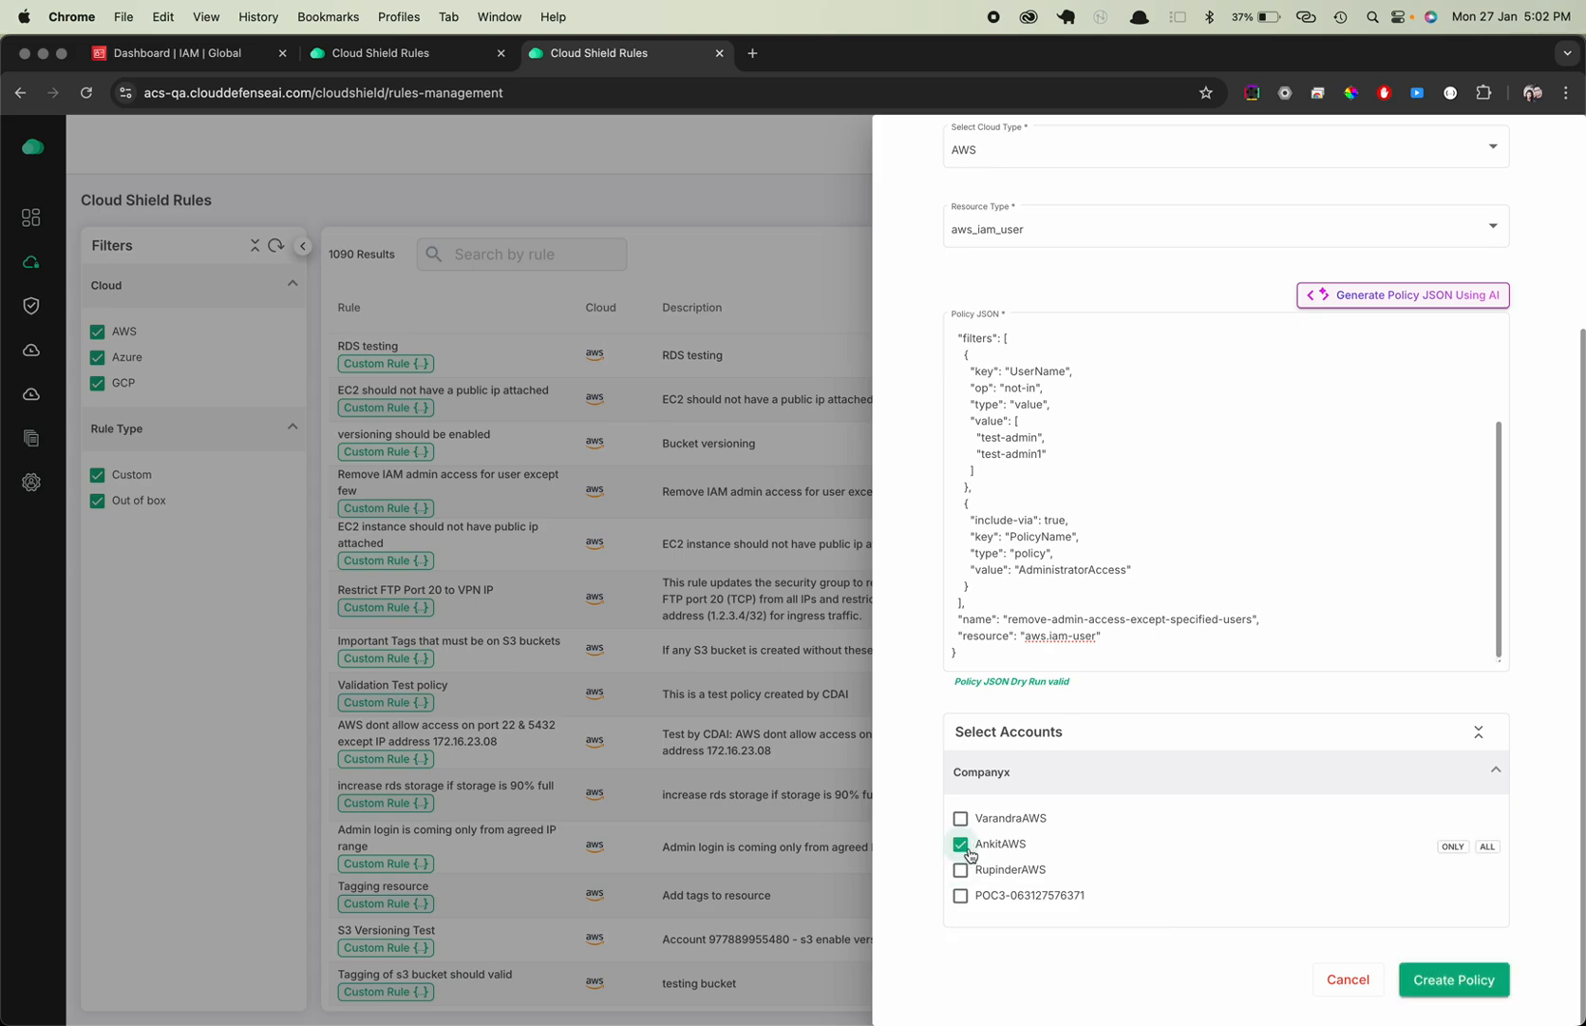
click(1485, 978)
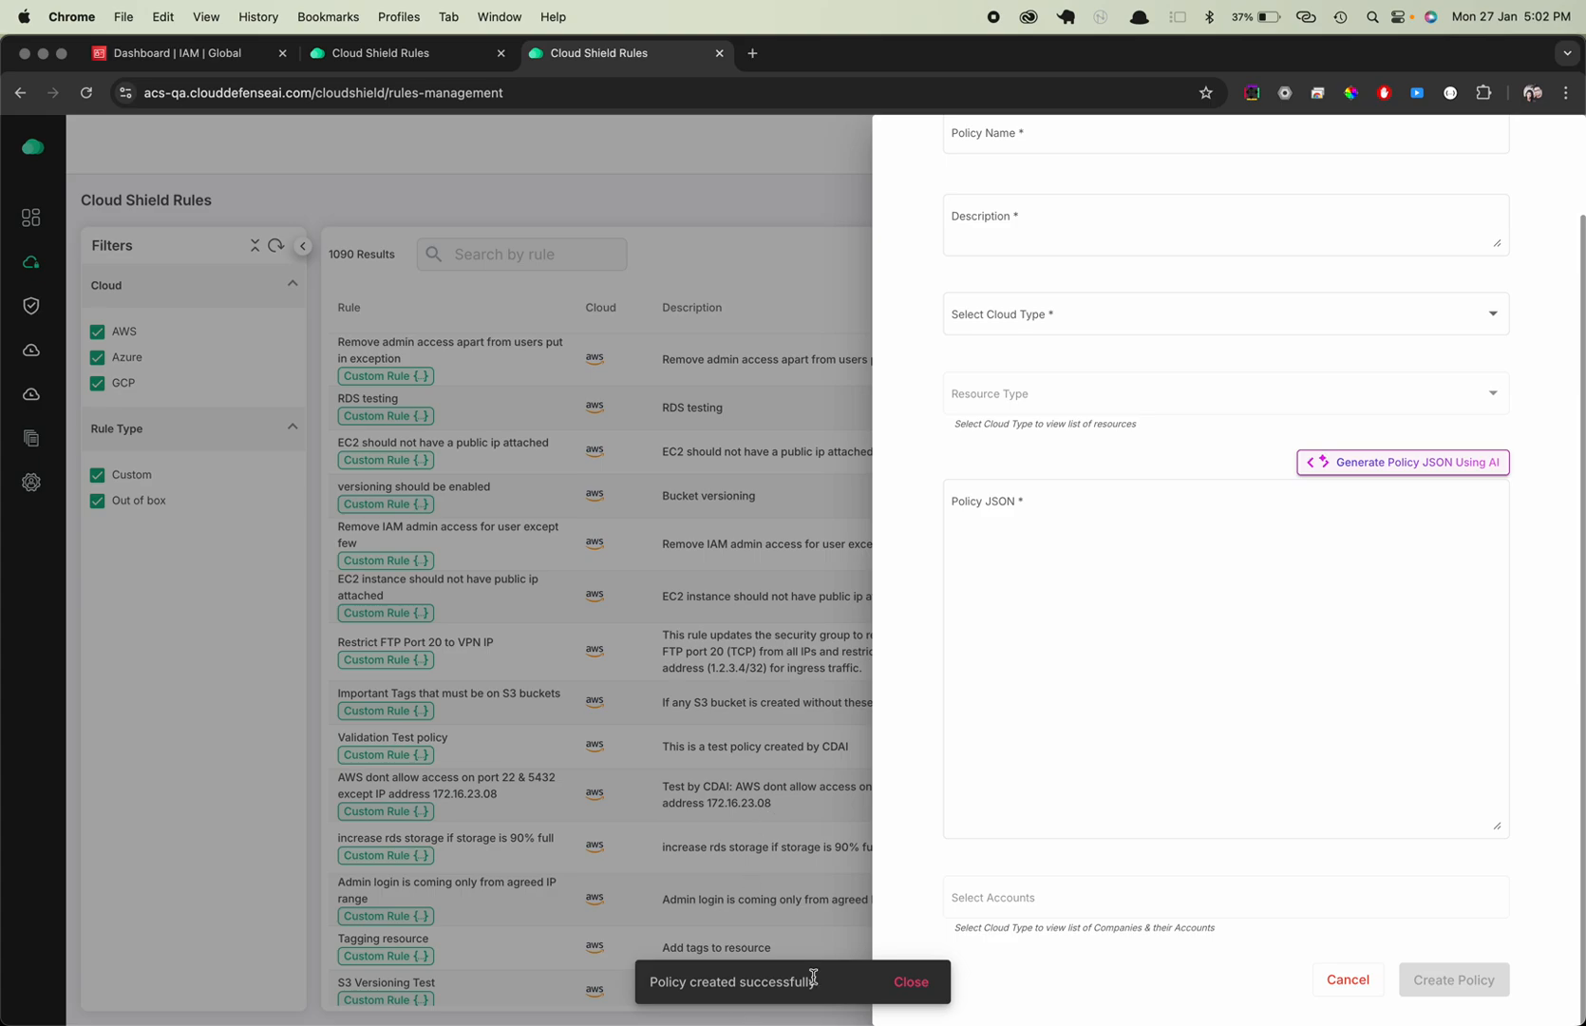
click(912, 988)
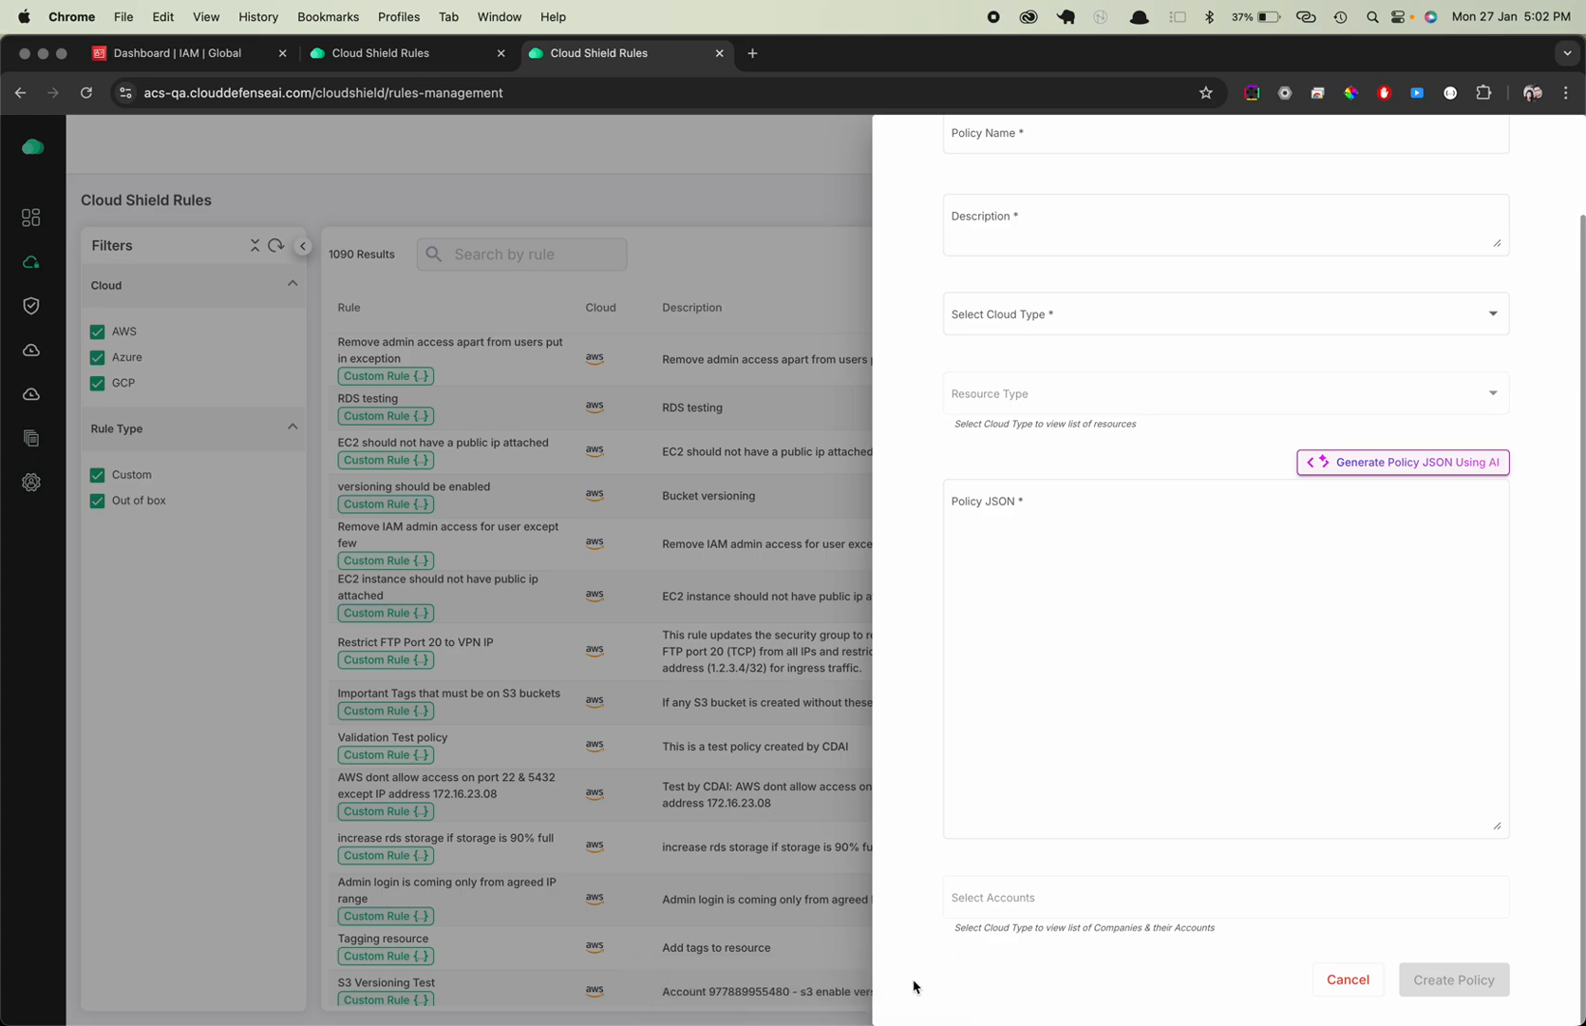
click(782, 681)
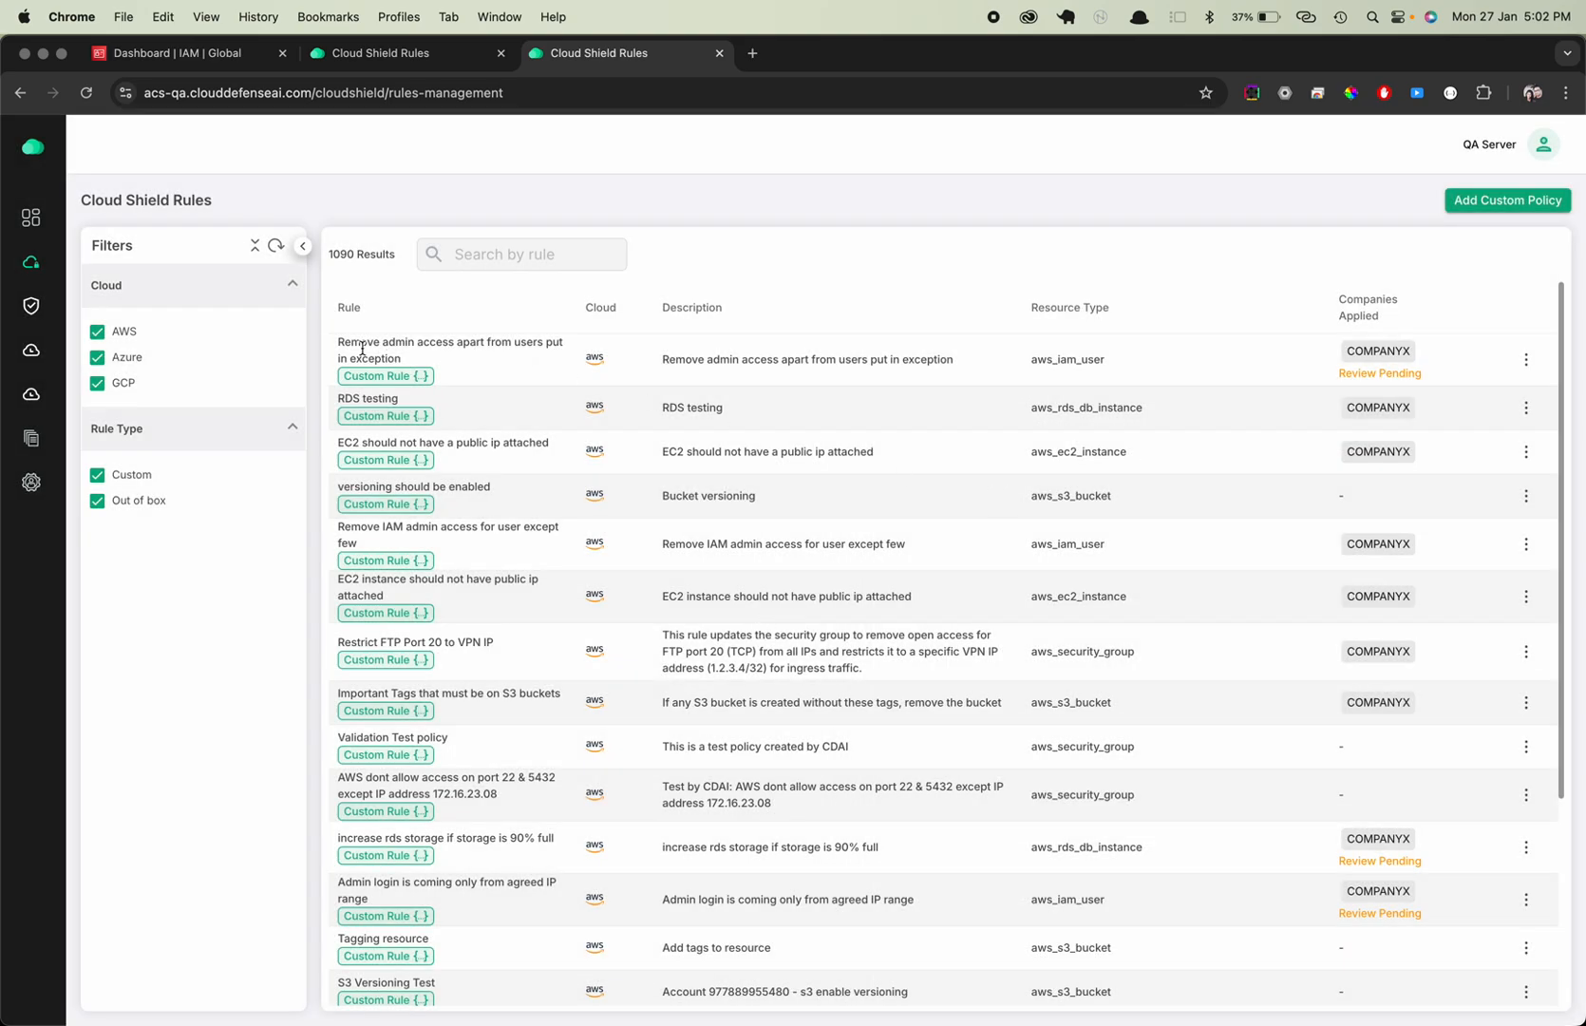
Examine the review status and account selection of the rule 'Remove admin access apart from users put in exception'
drag(339, 343, 424, 359)
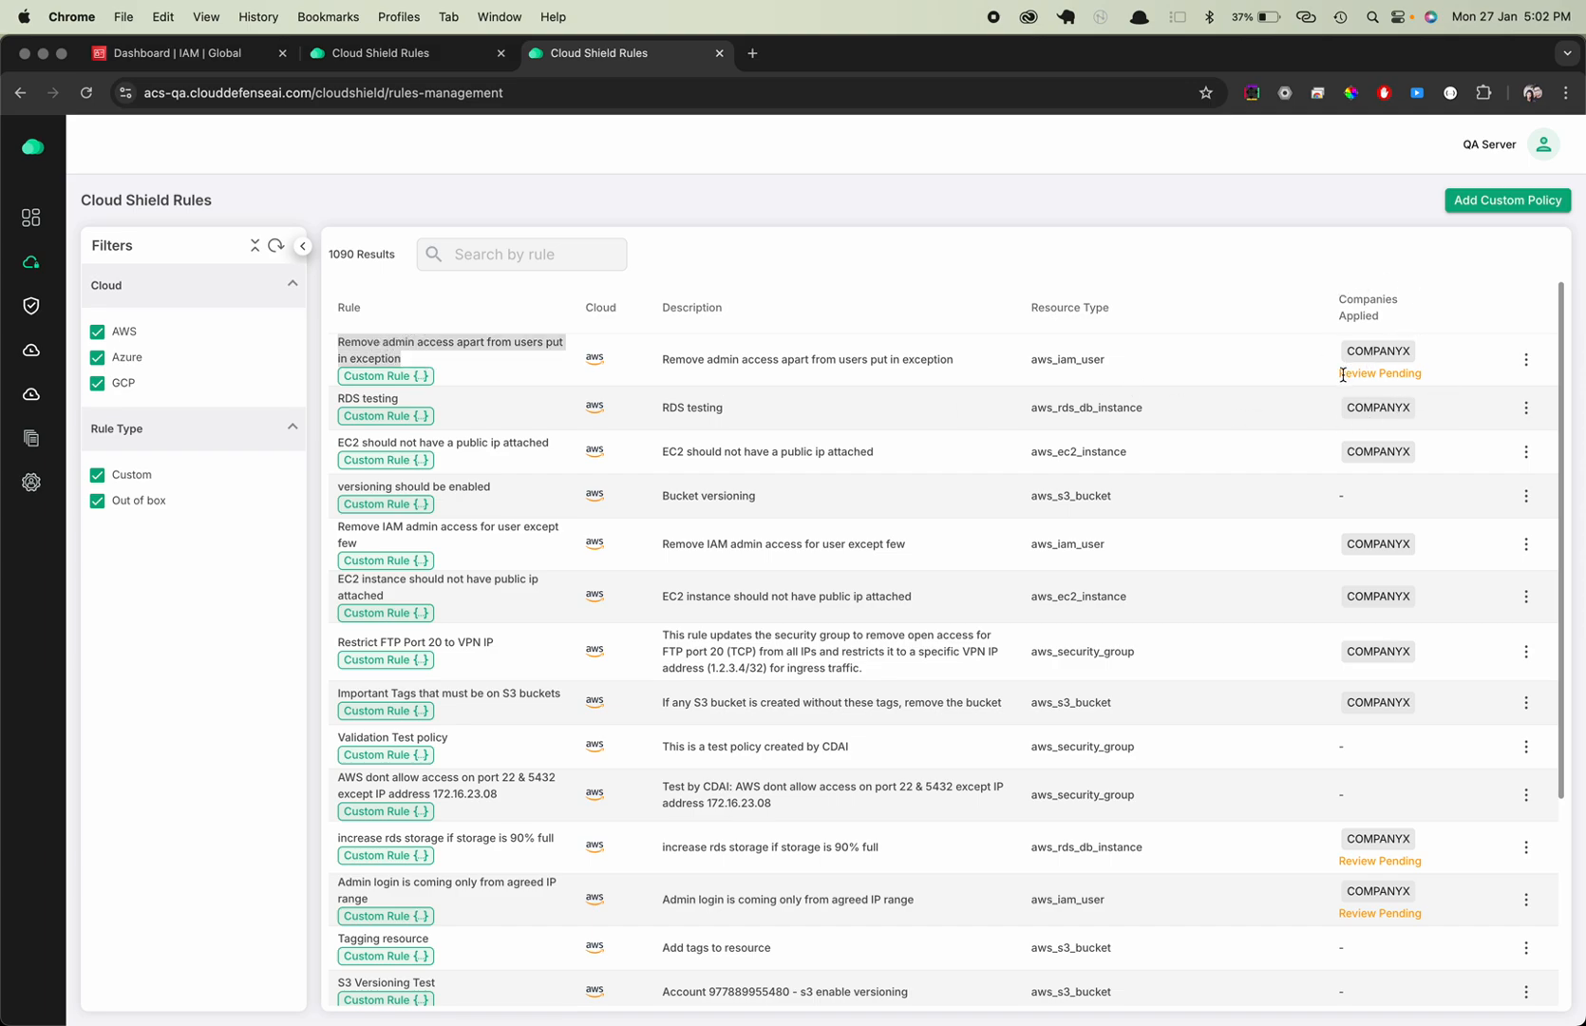
drag(1343, 374, 1427, 368)
click(1427, 367)
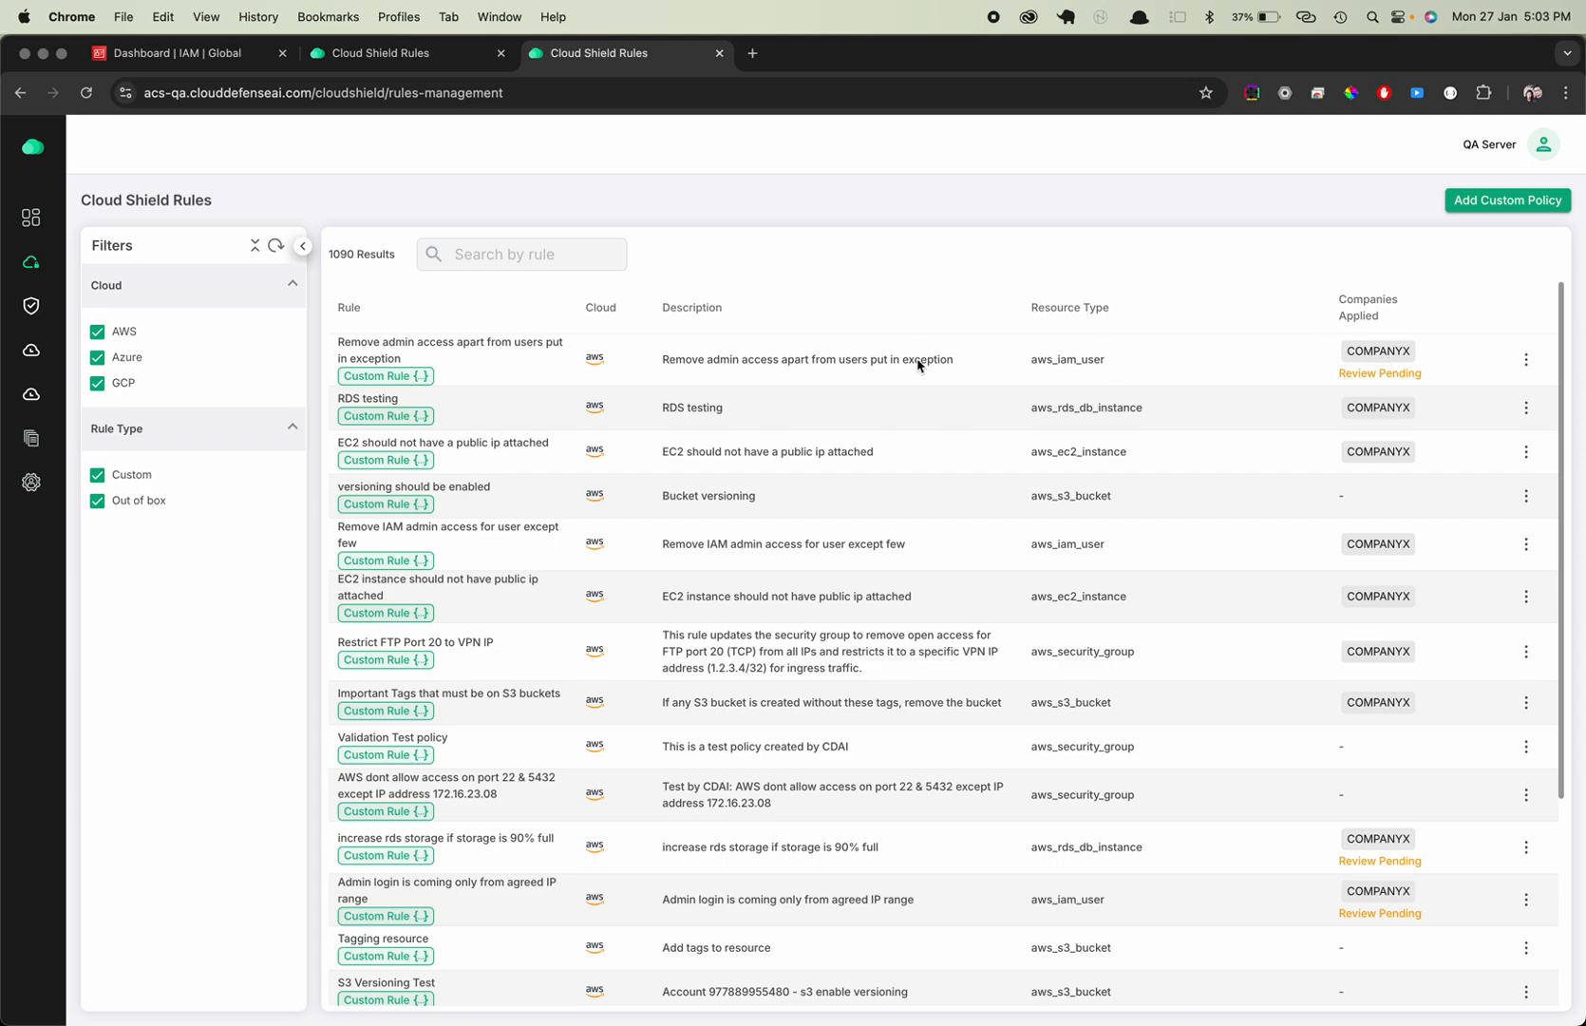
click(1527, 365)
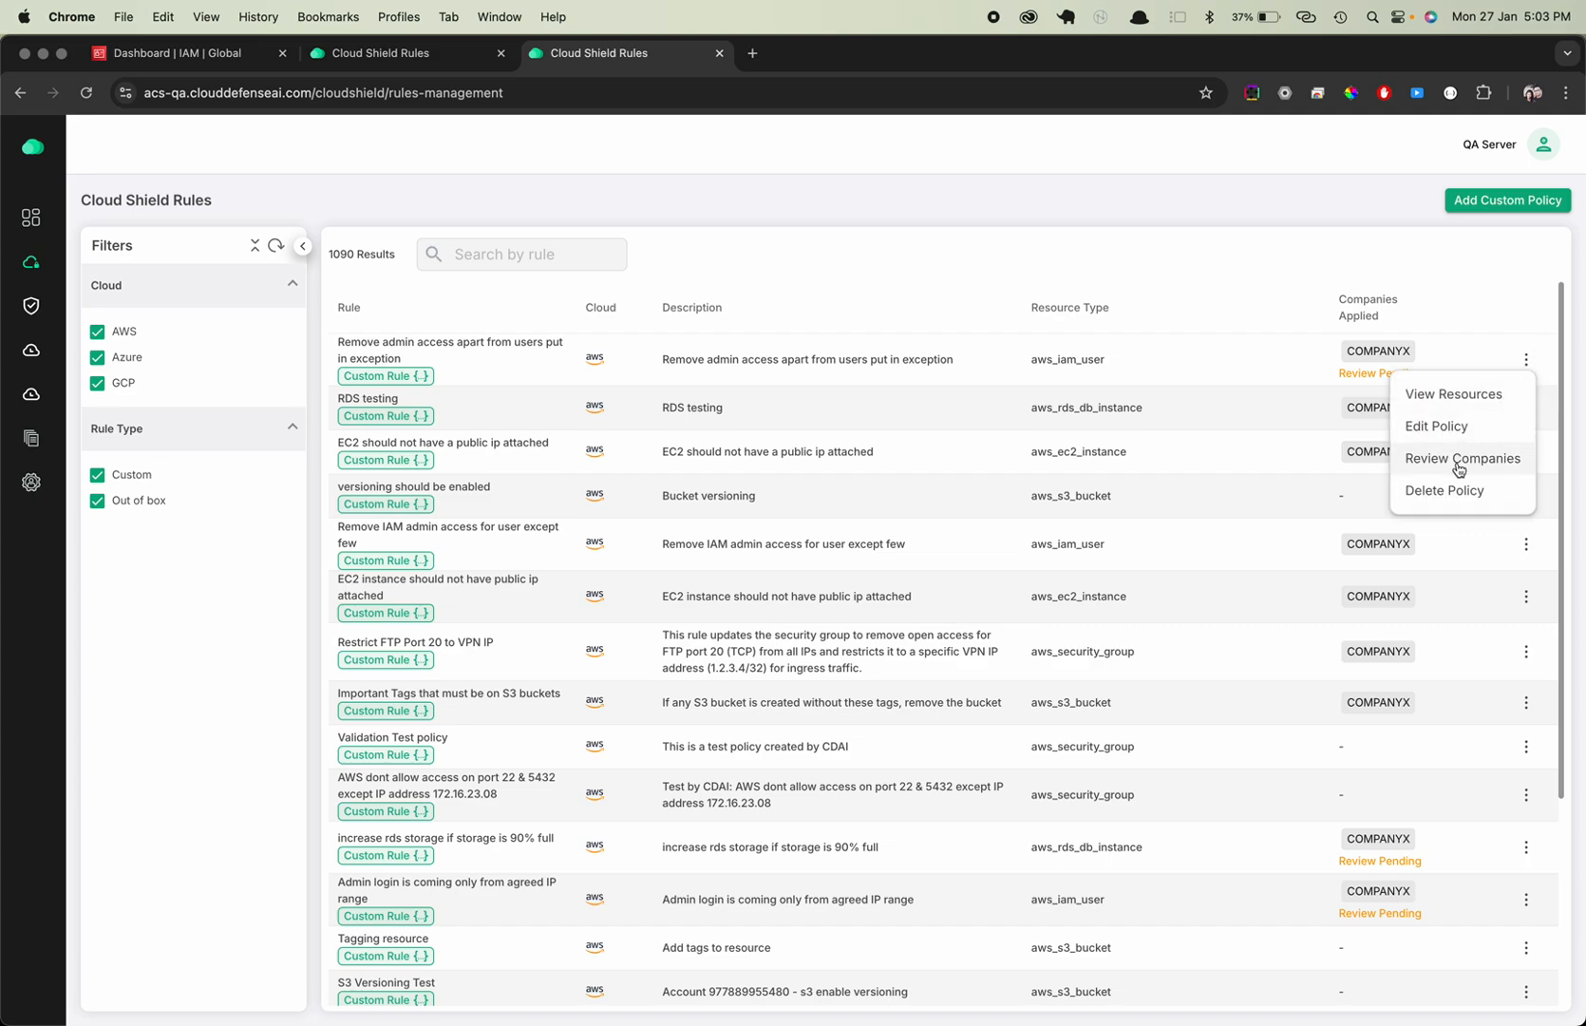
click(1458, 460)
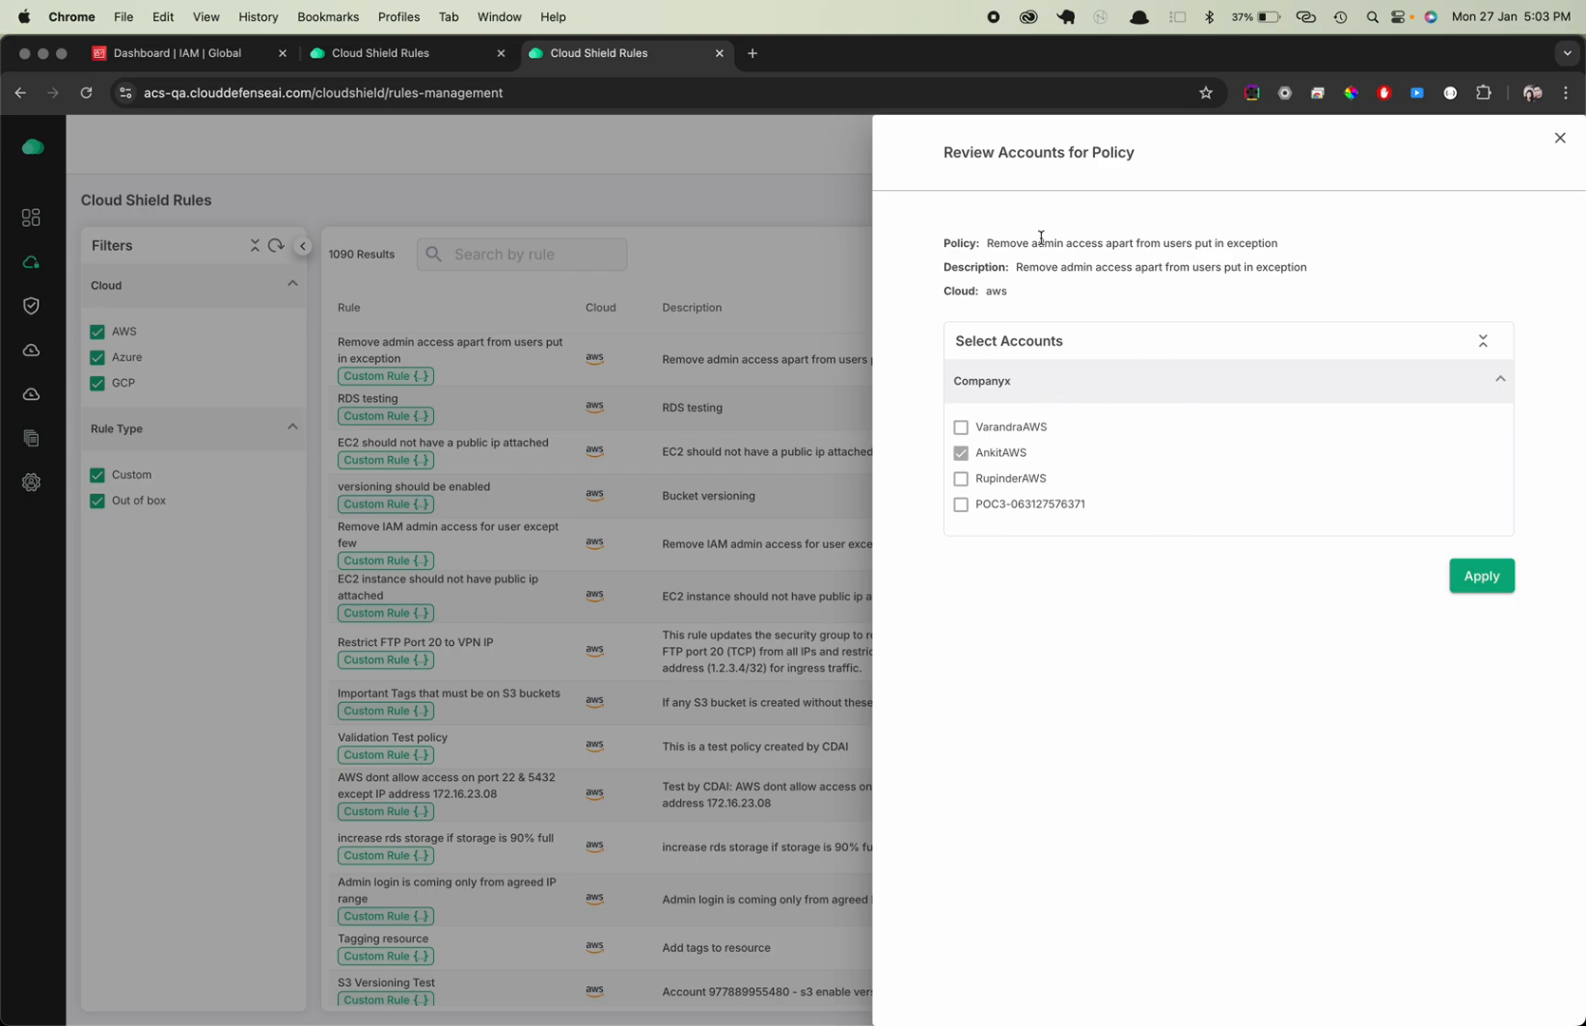
drag(988, 243, 1279, 244)
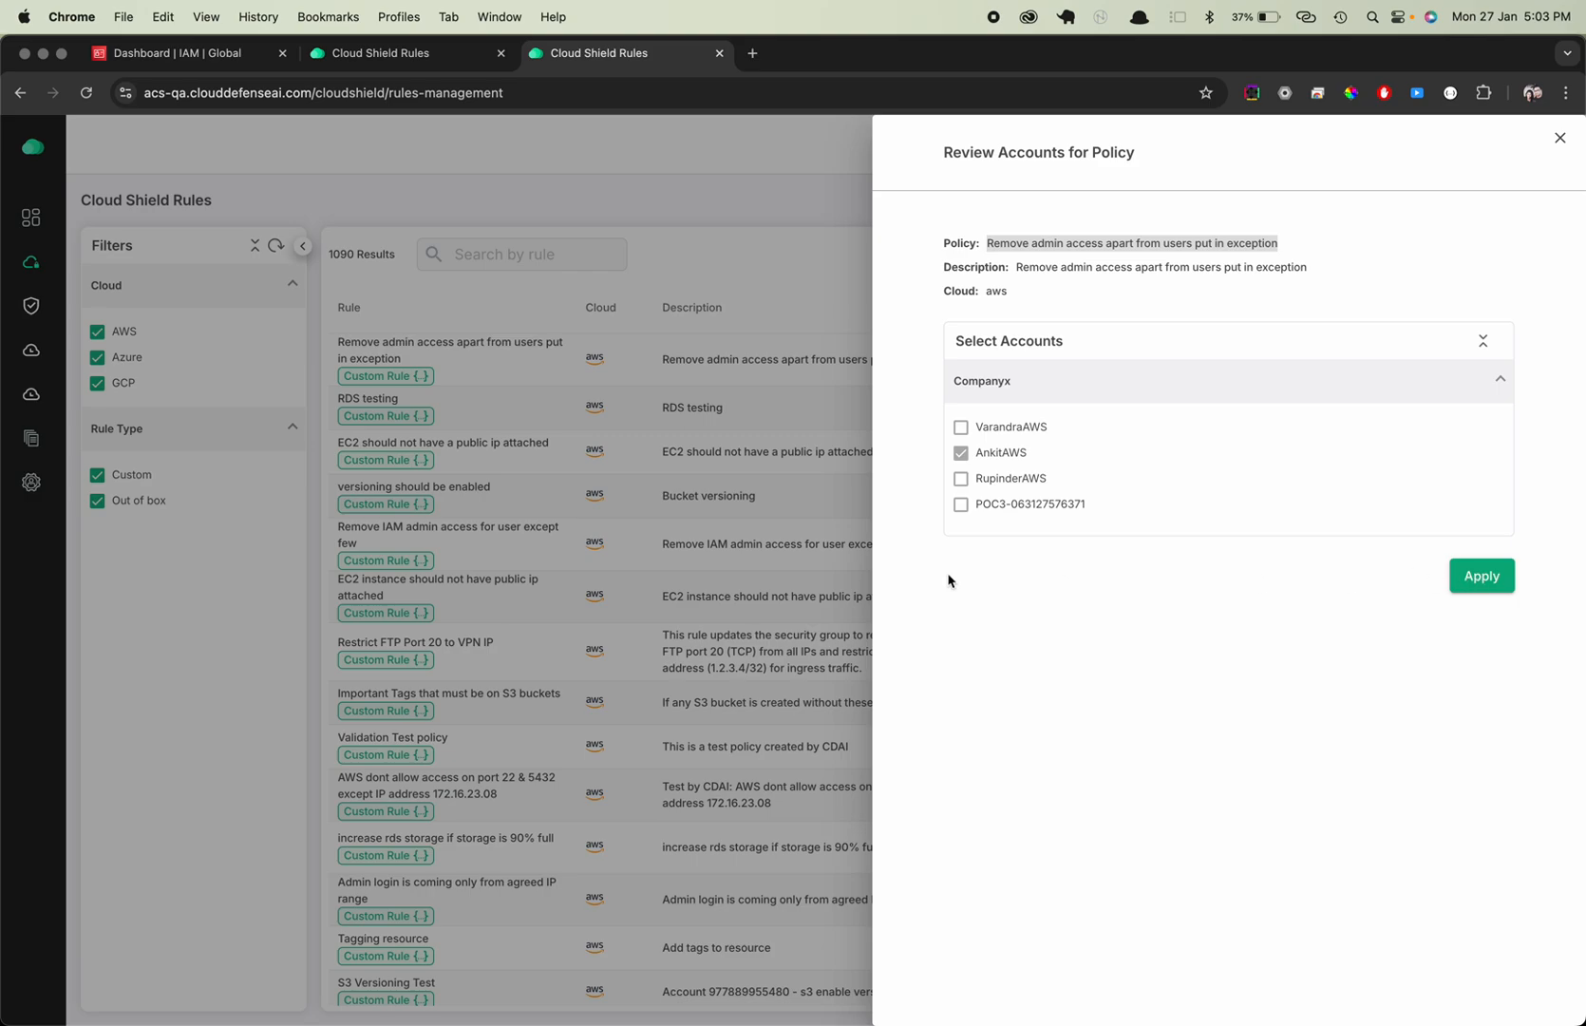
click(807, 578)
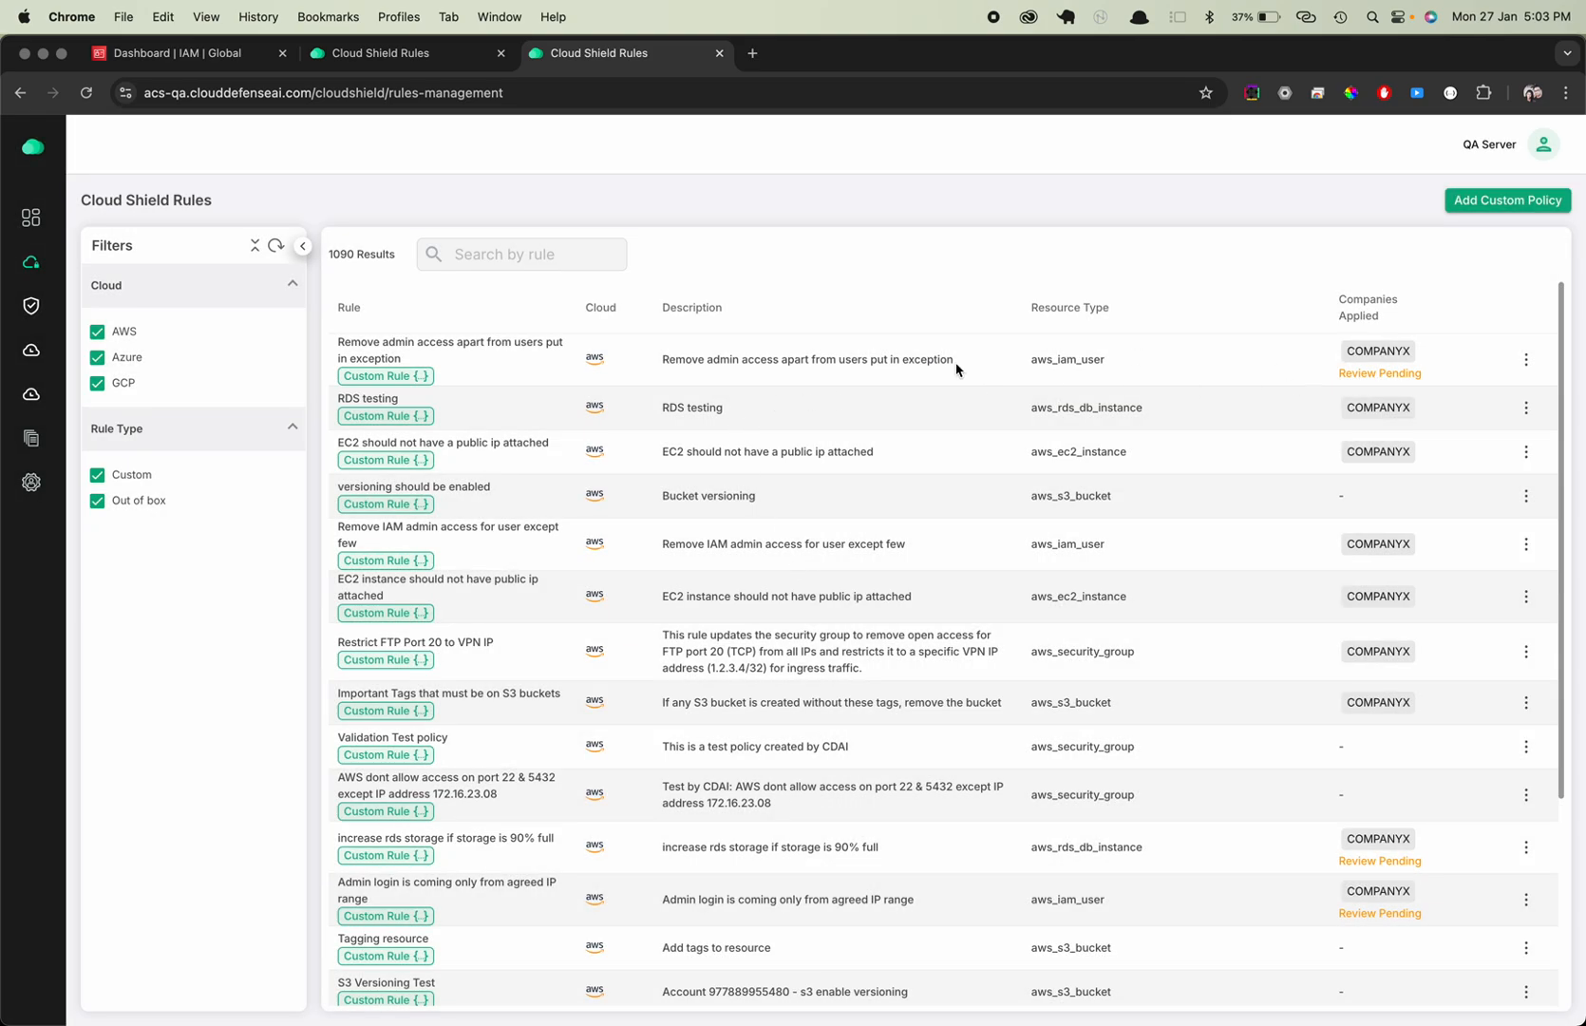
Inspect the JSON in the custom policy details of the 'Remove admin access apart from users put in exception' rule
click(408, 379)
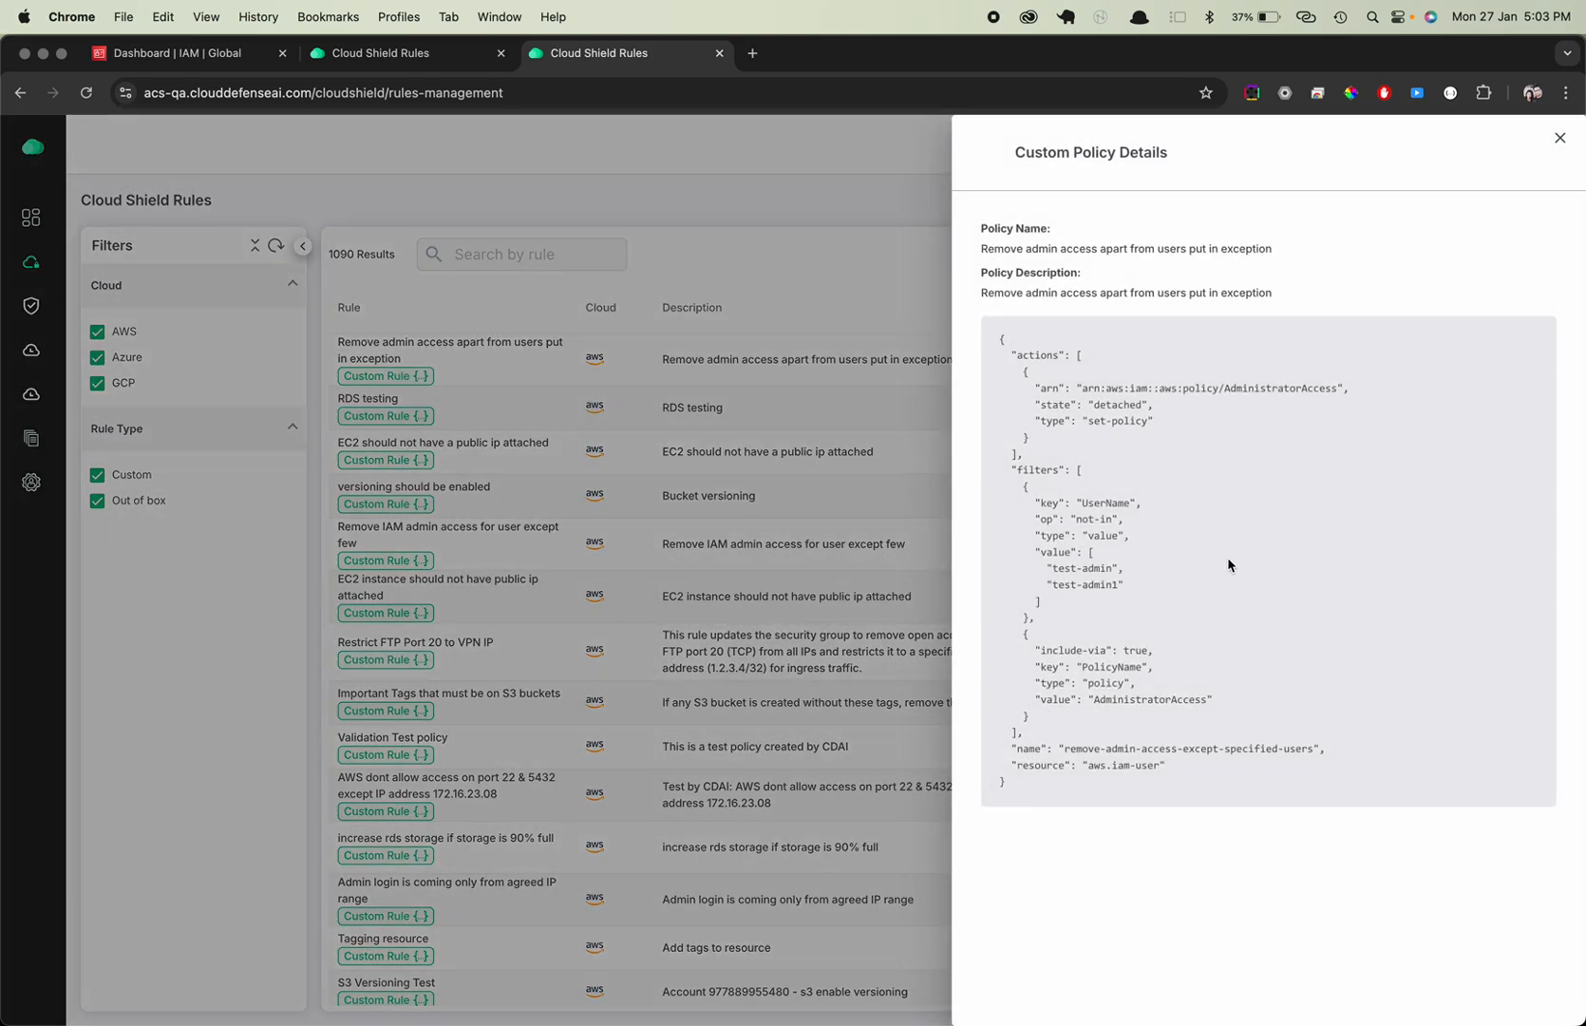
drag(1006, 377, 1056, 789)
click(1109, 734)
click(713, 557)
Review the companies for the 'Remove admin access apart from users put in exception' rule and apply the policy to the preselected account
click(1526, 360)
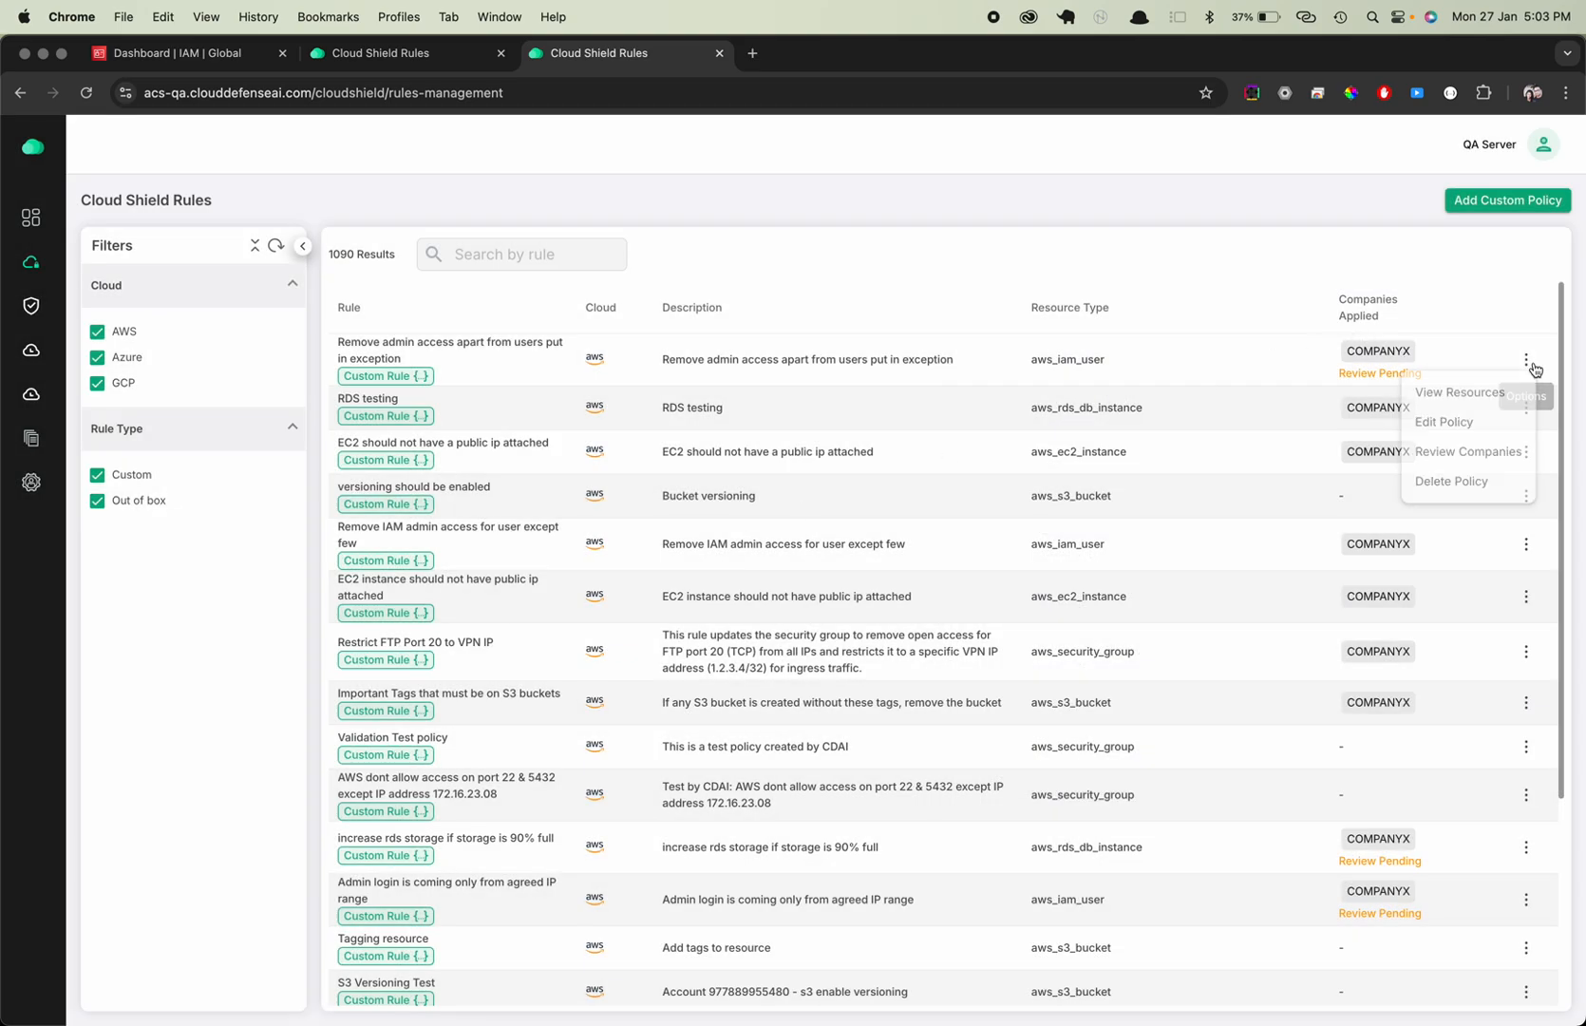
click(1482, 453)
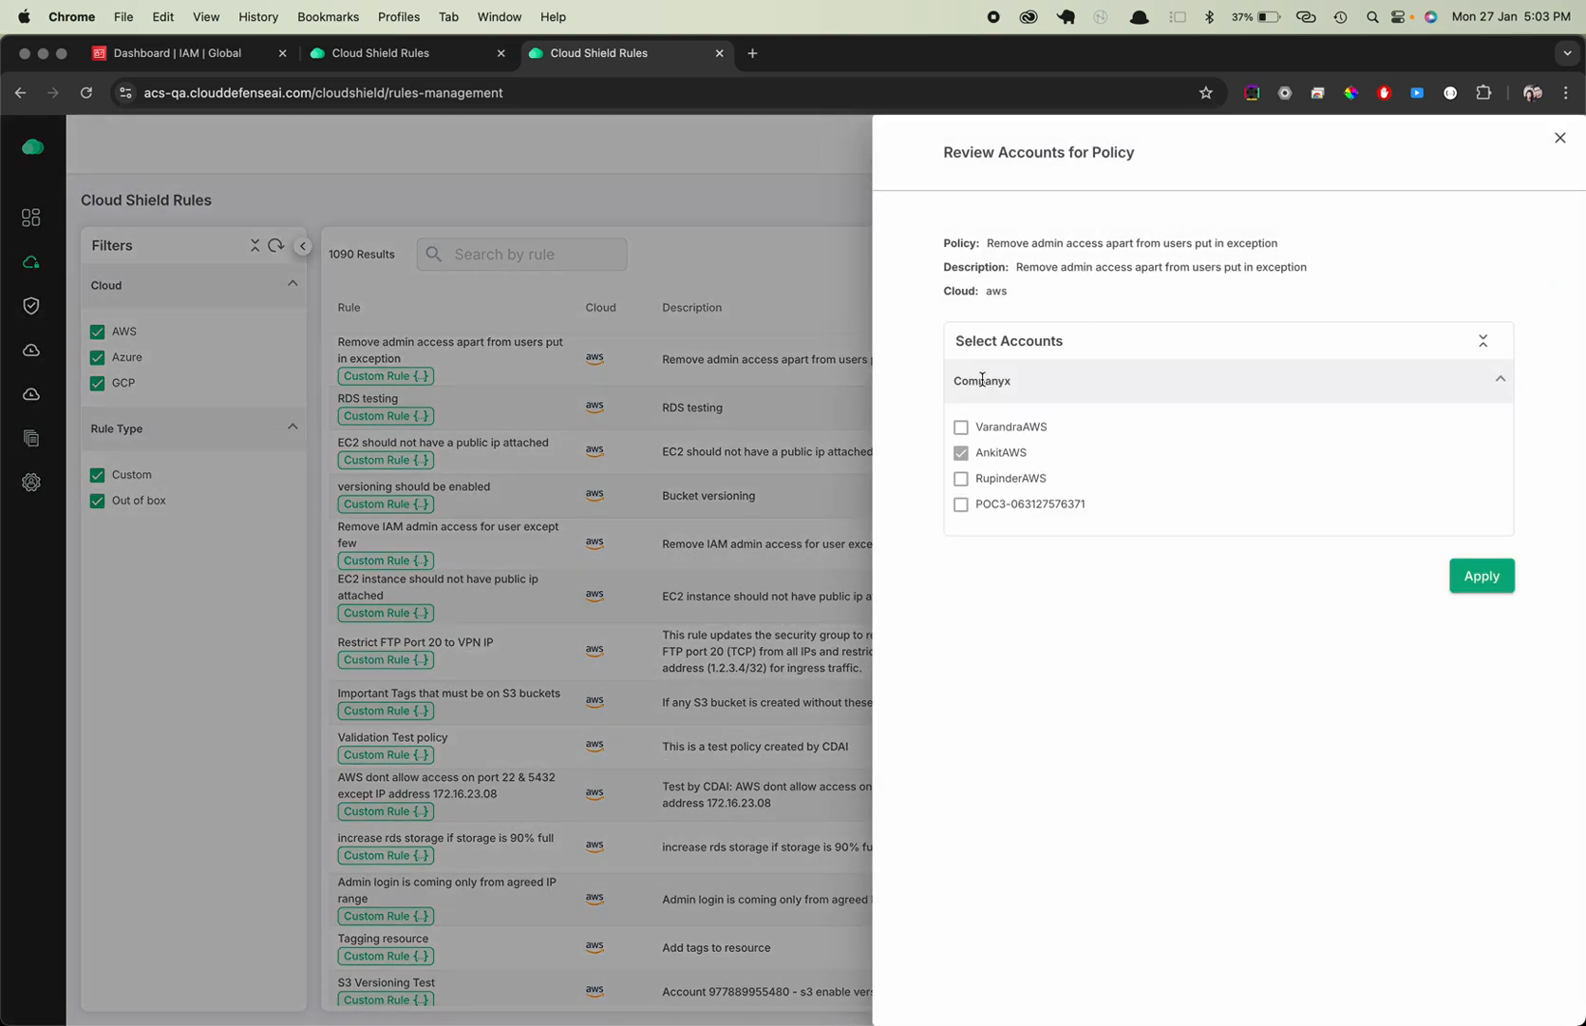
click(1478, 575)
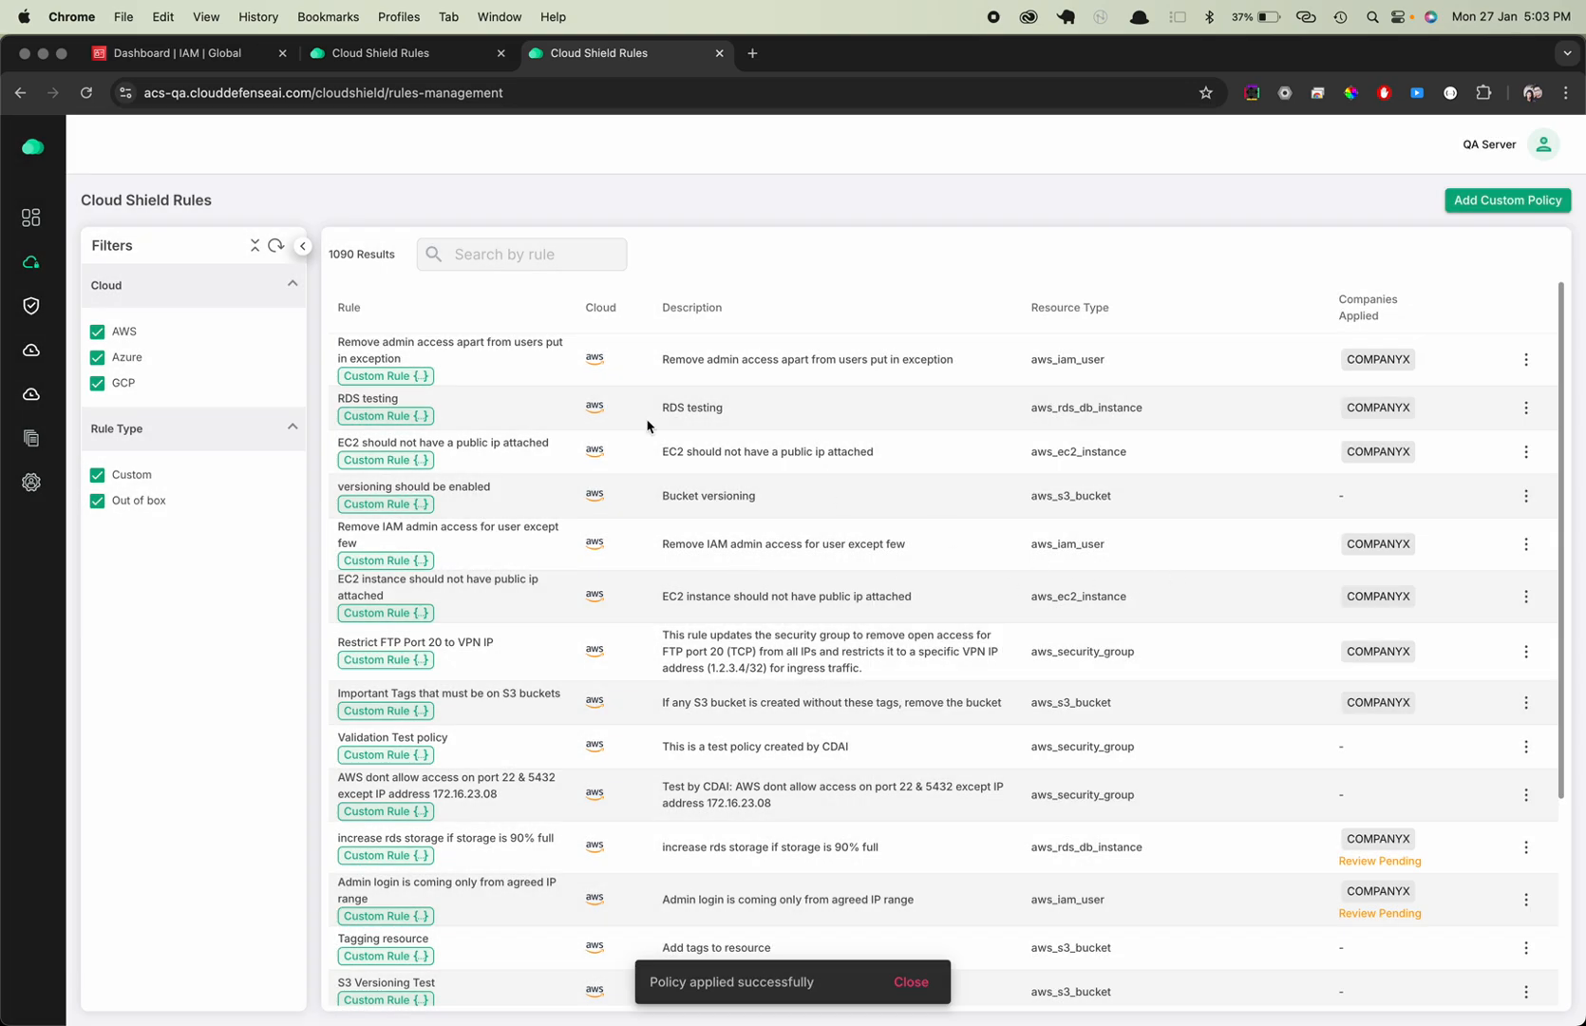
Check the newly applied rule's company entry and its available options in the rules list
drag(340, 343, 423, 365)
click(1399, 358)
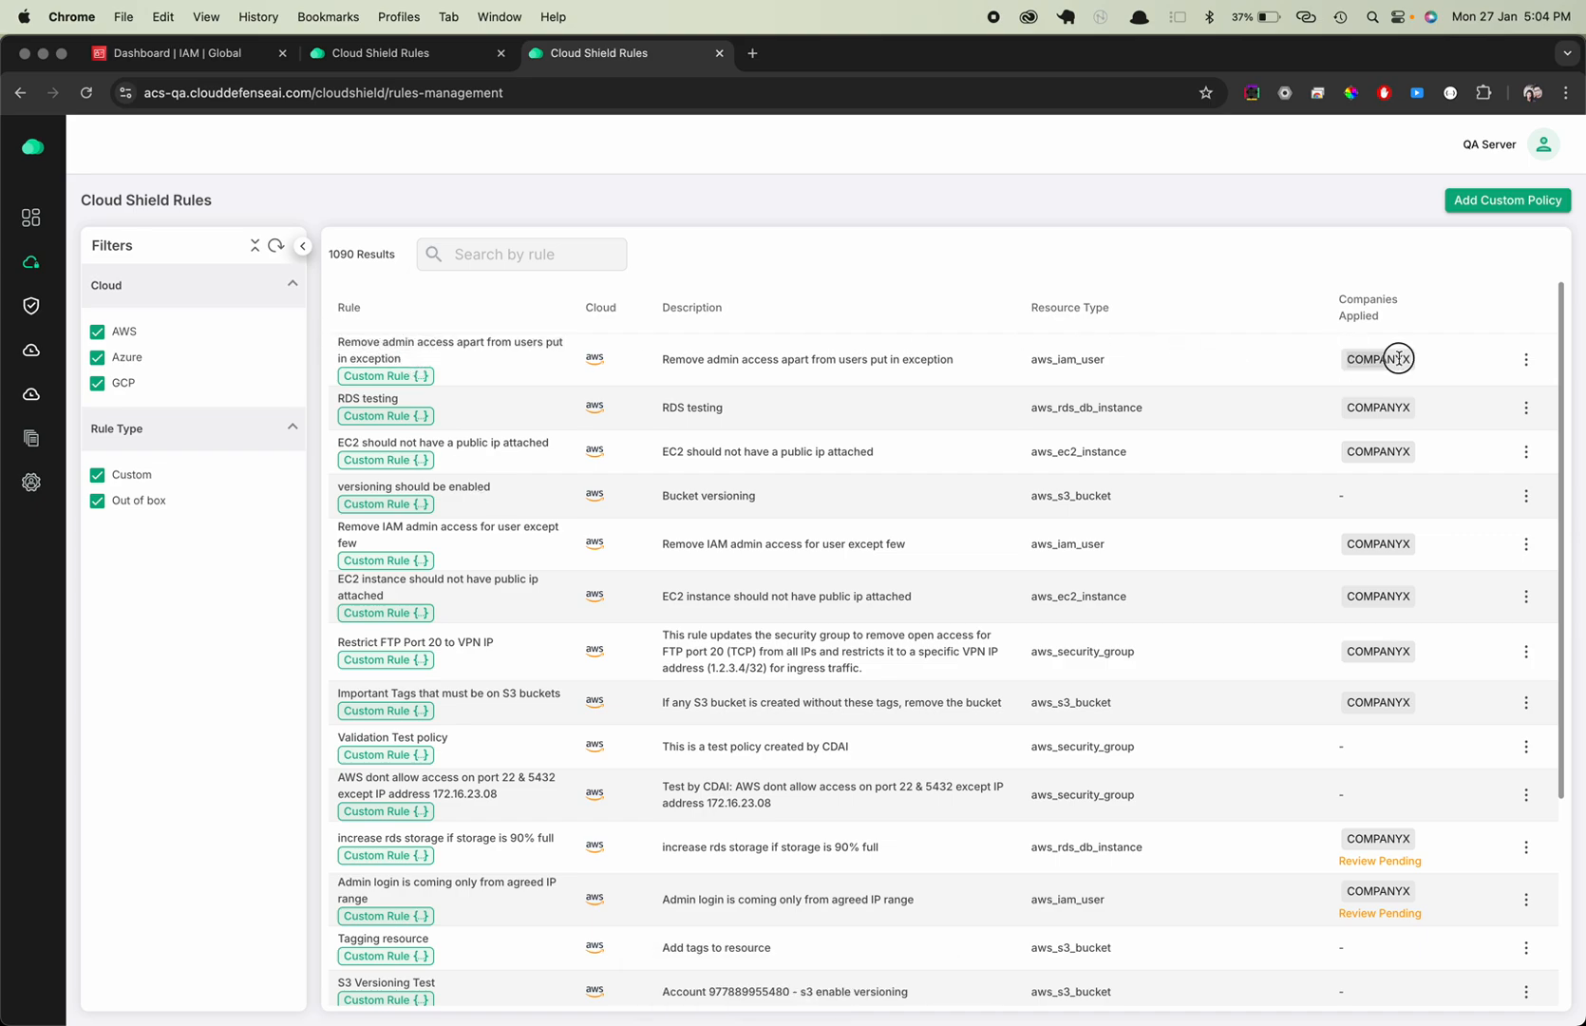
click(1527, 362)
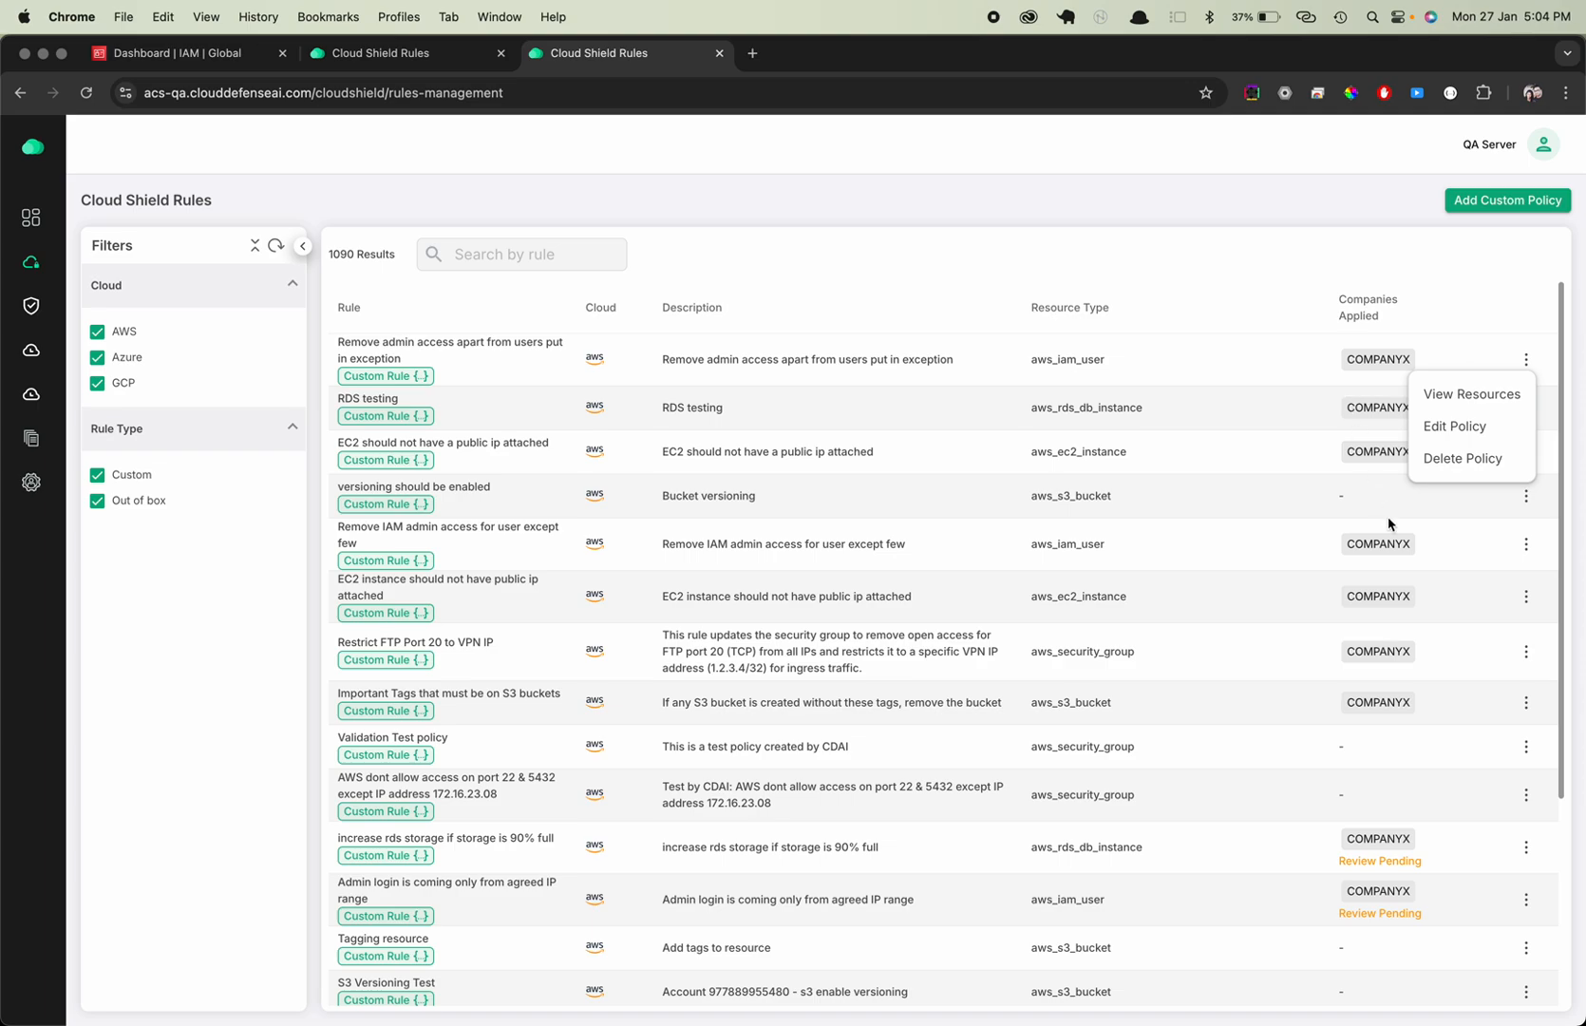
click(1350, 371)
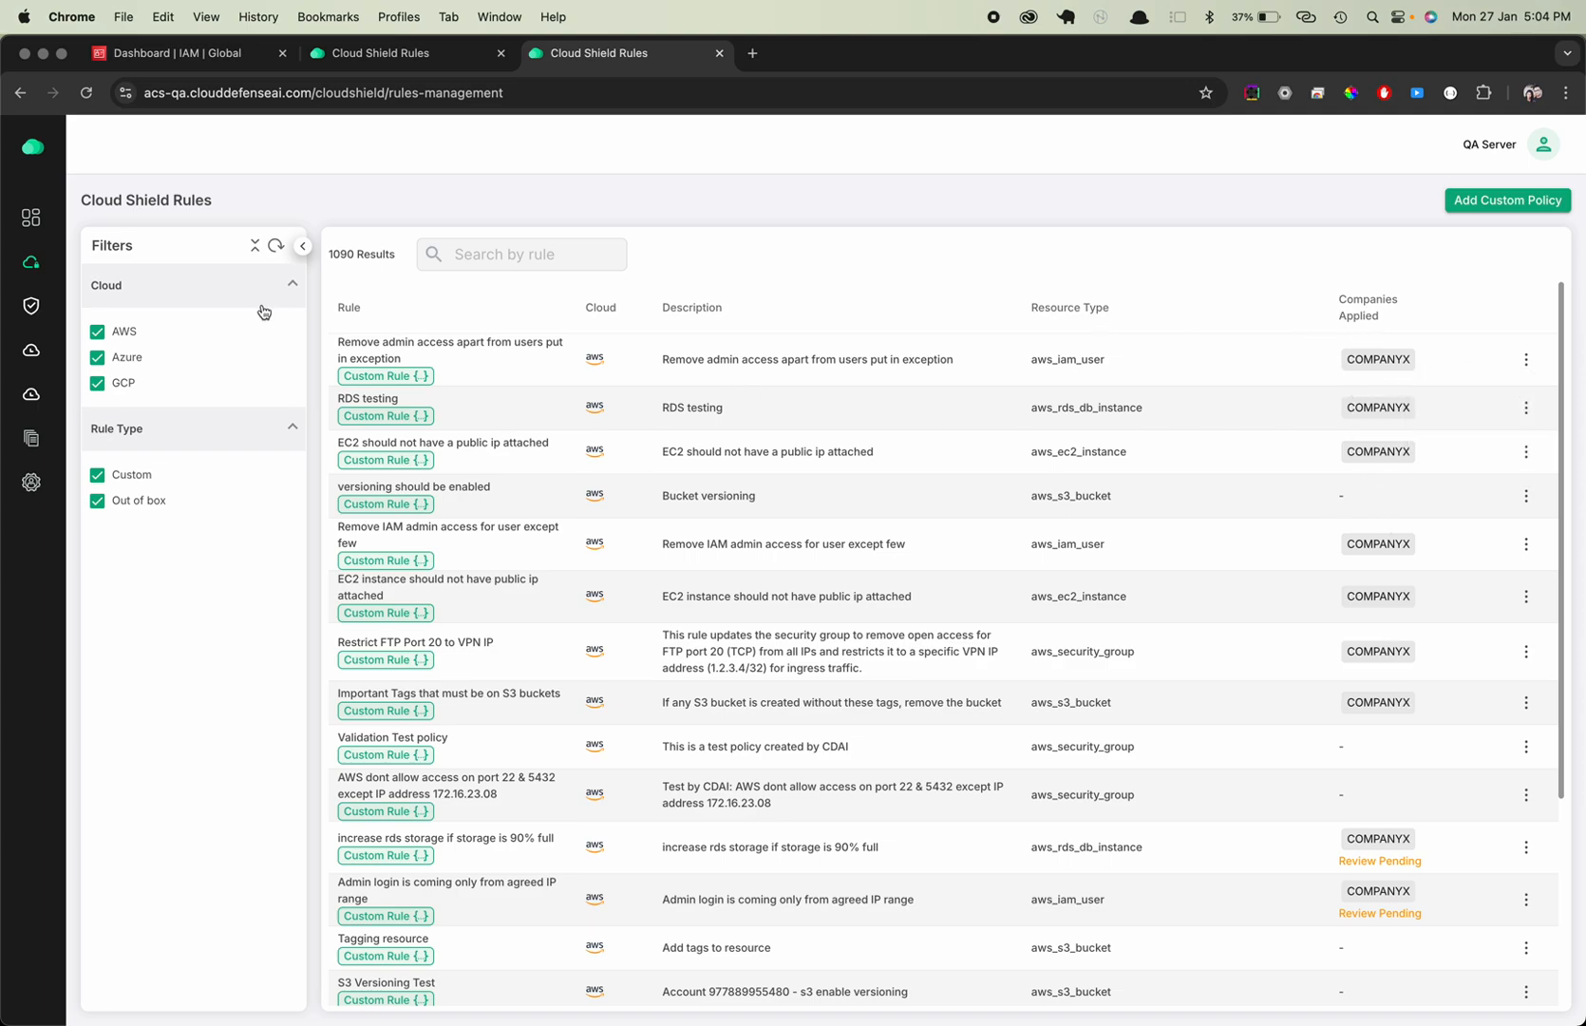
Go to the Enforced Policies page under Policy Shield and filter the list to custom rules only
click(111, 319)
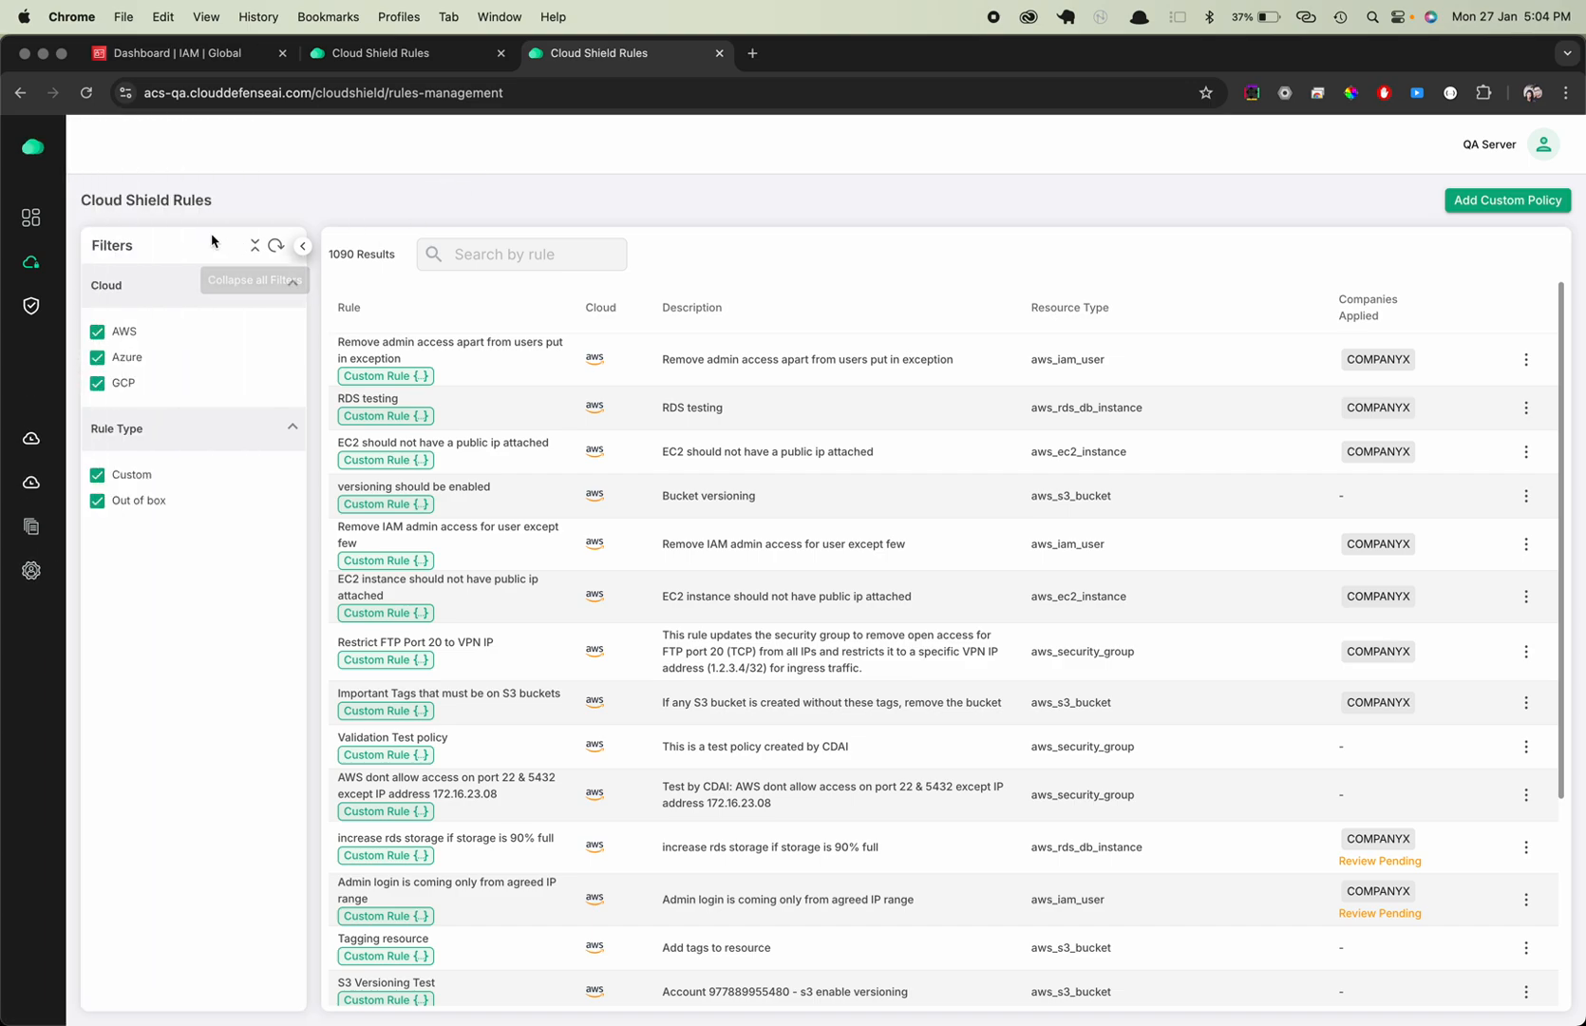
drag(81, 200, 288, 200)
click(288, 200)
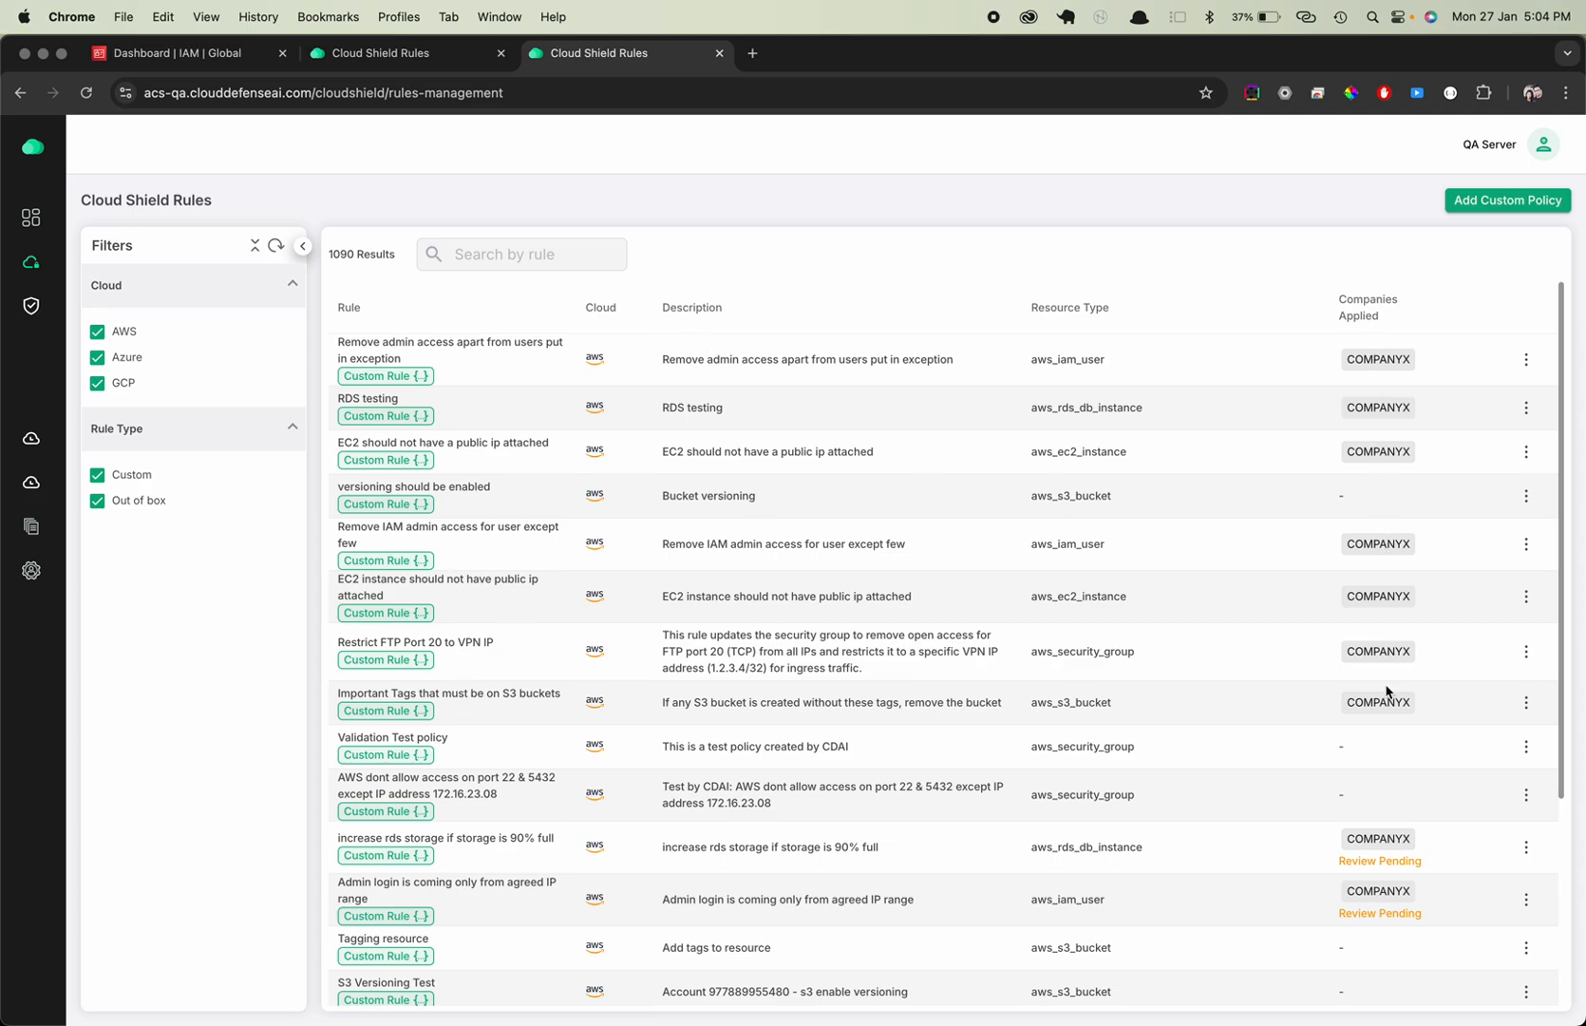
mouse_move(114, 439)
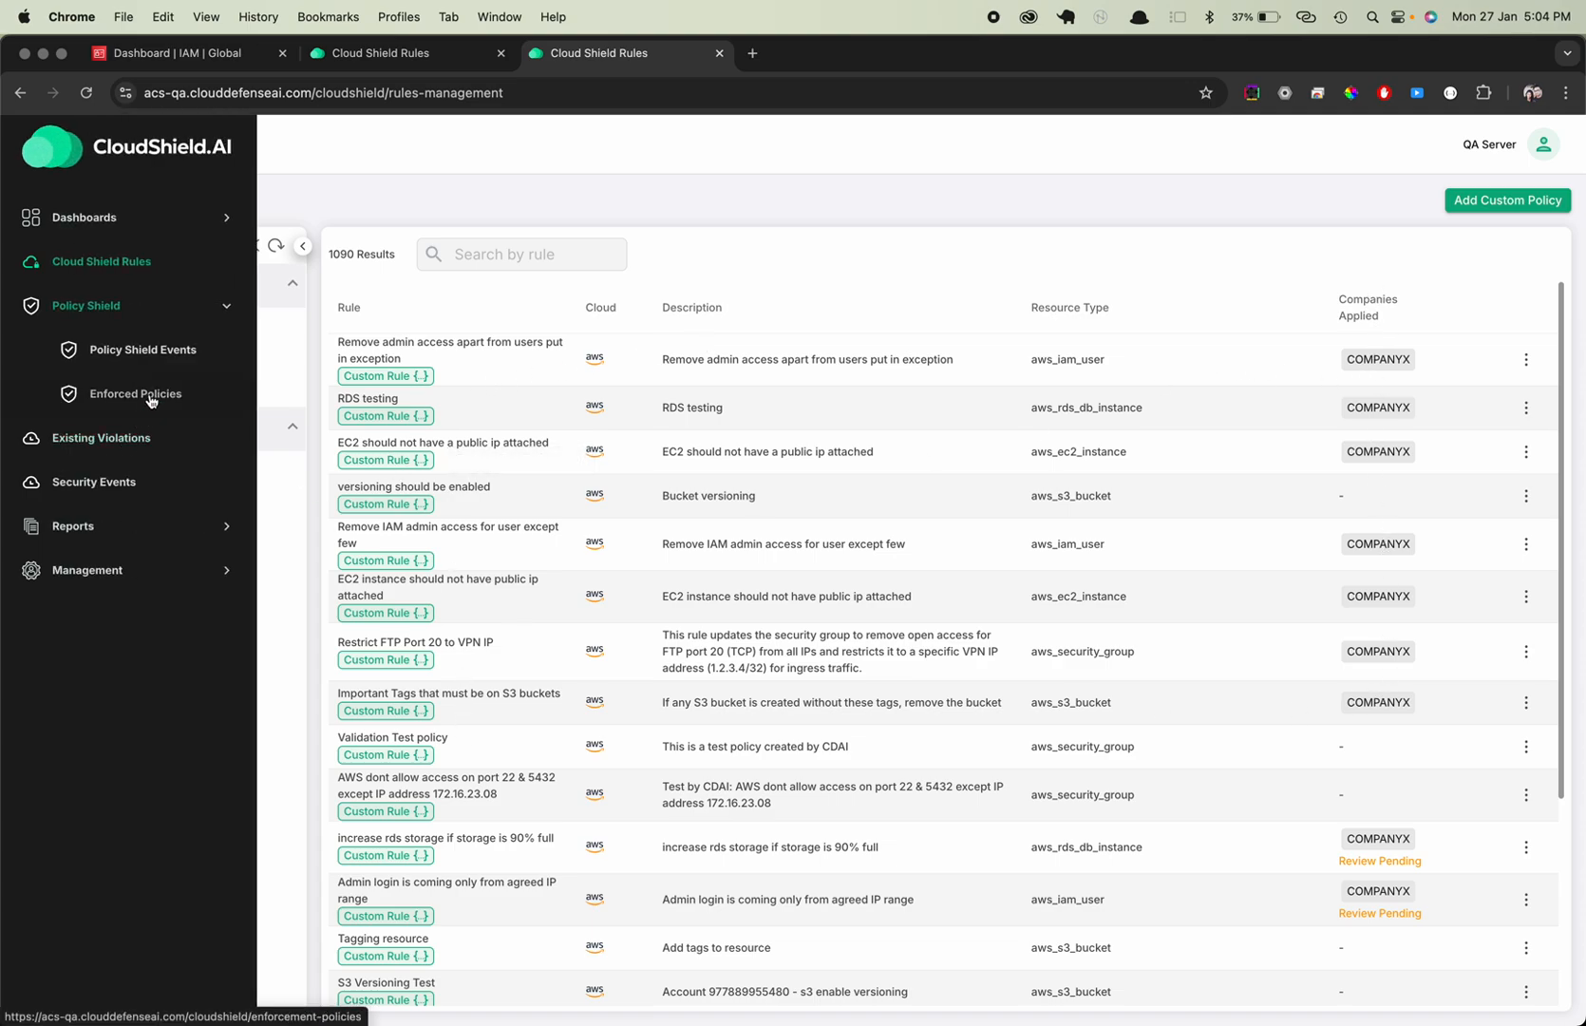
click(149, 396)
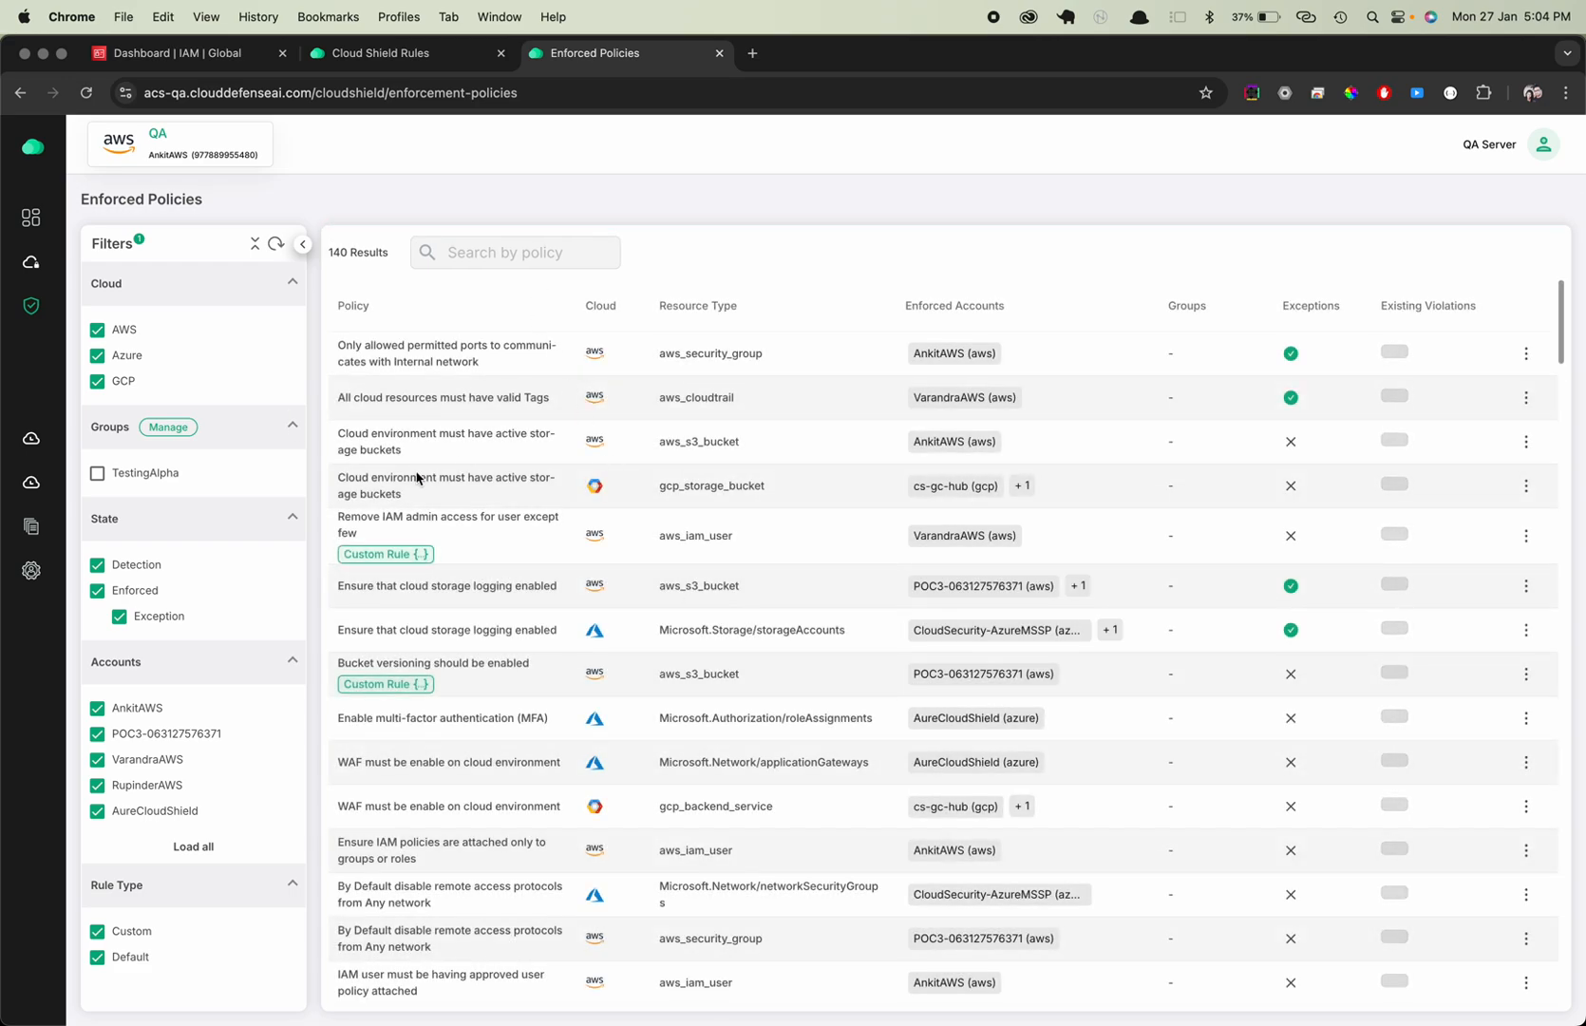
click(249, 932)
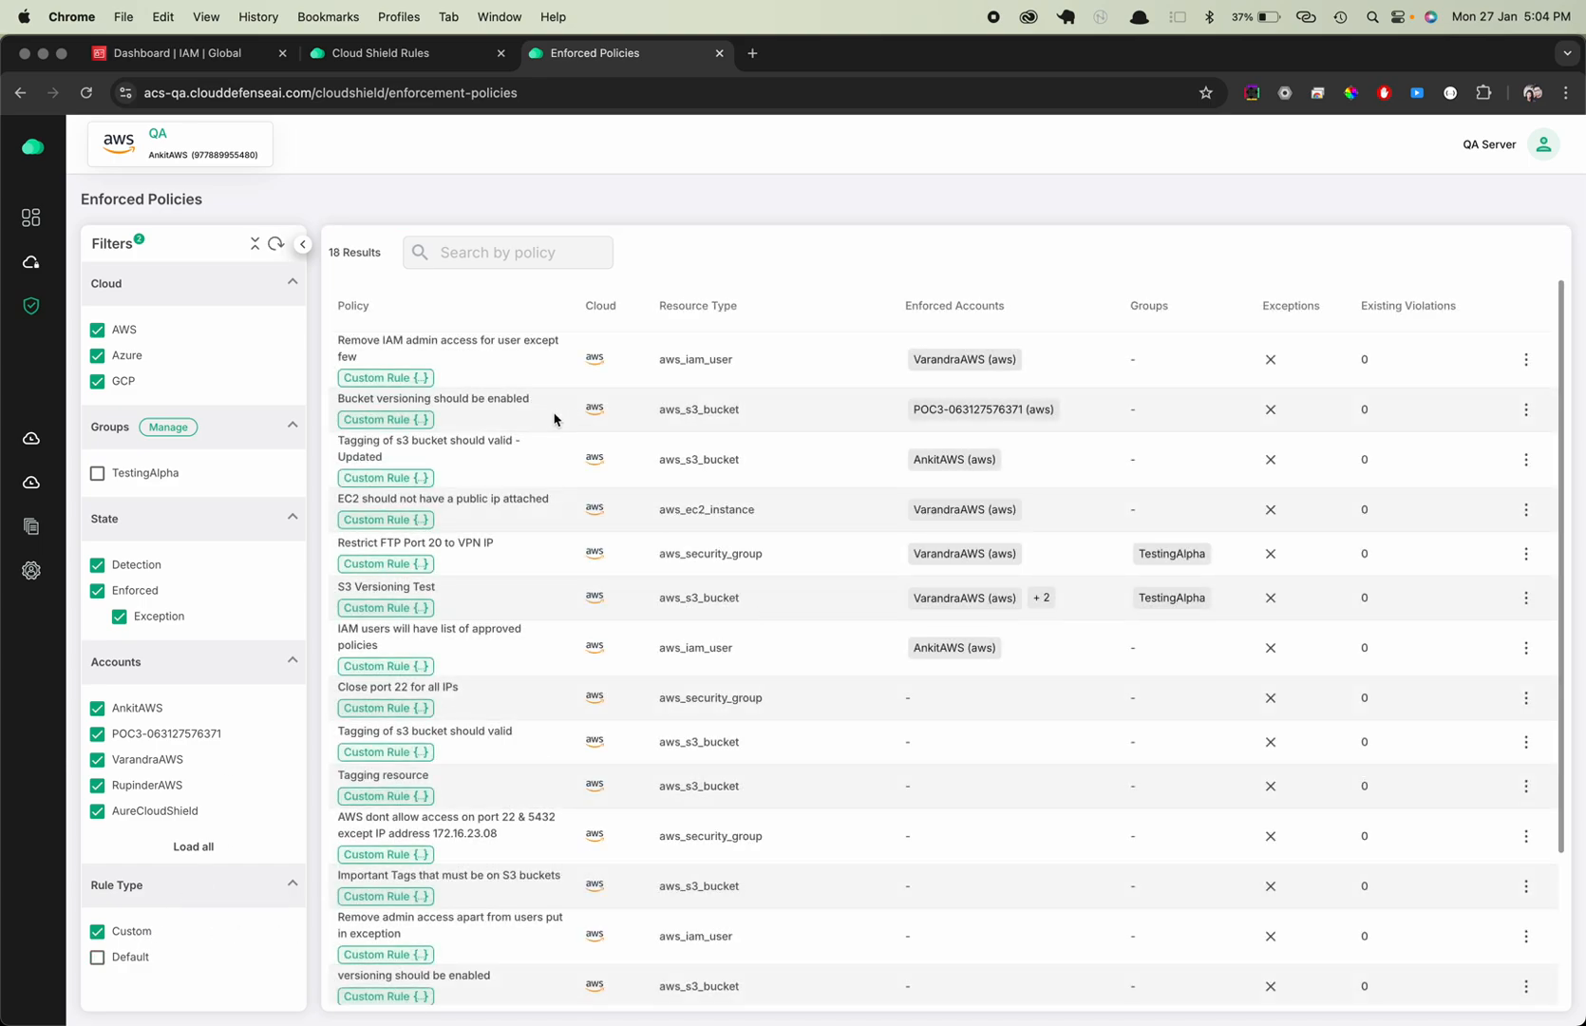
Copy the text 'Remove admin access apart' from the policy name note in Sublime Text and return to the enforced policies in Chrome
scroll(552, 475, down, 3)
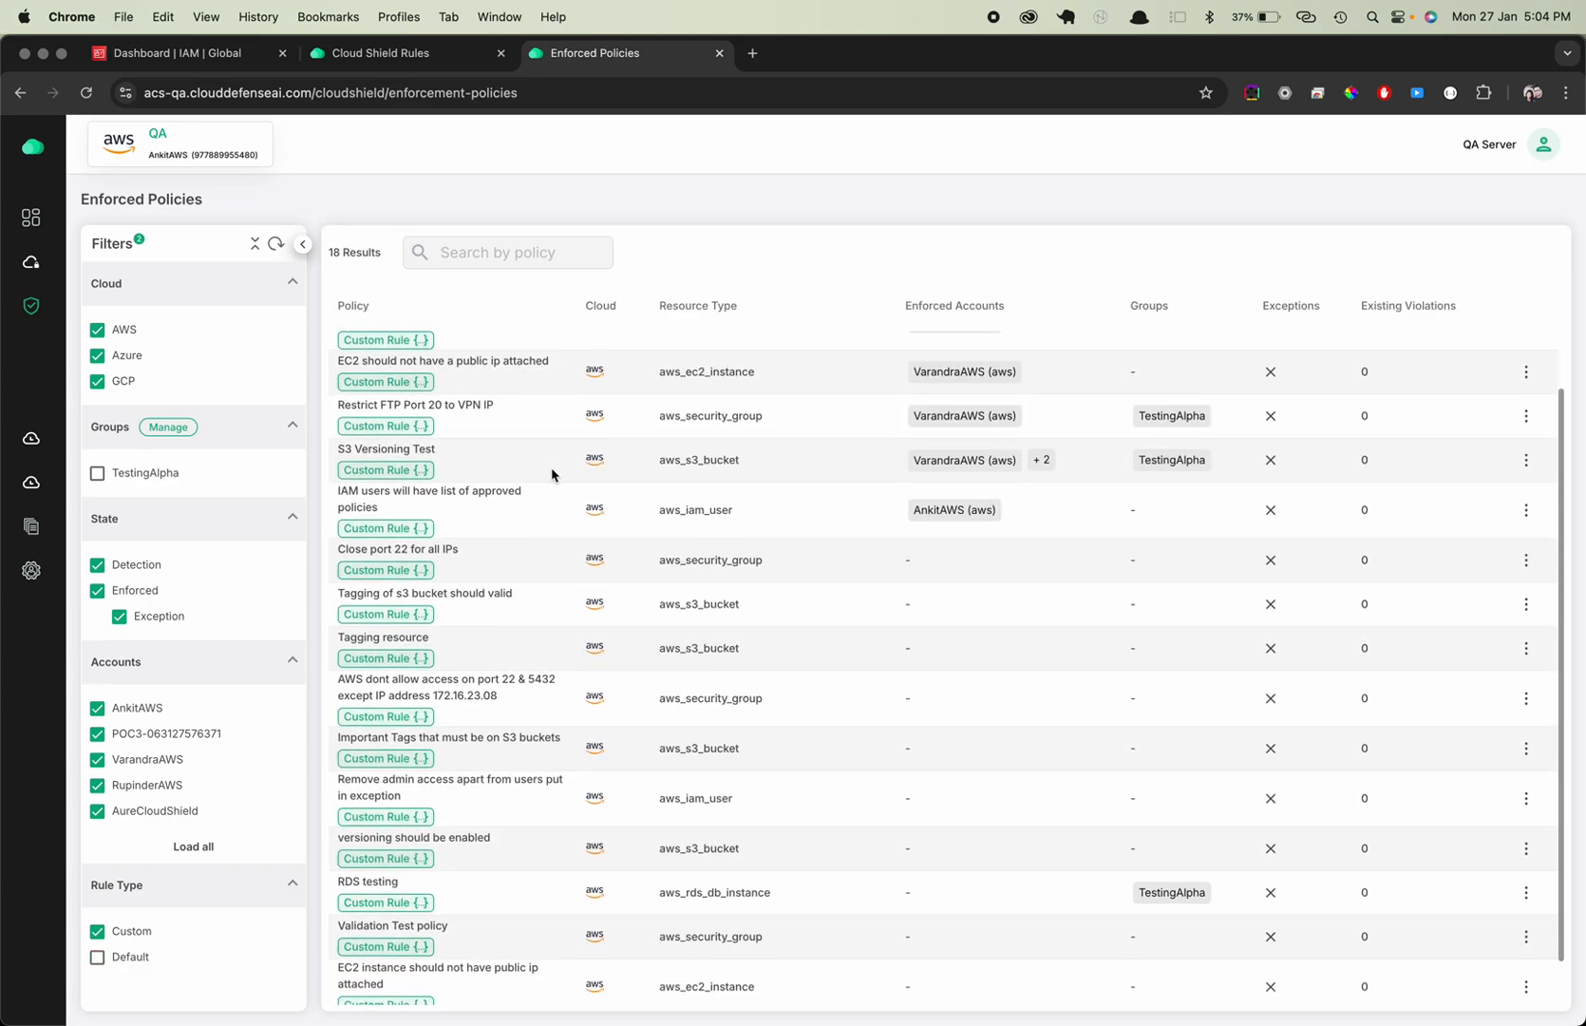
scroll(552, 475, up, 3)
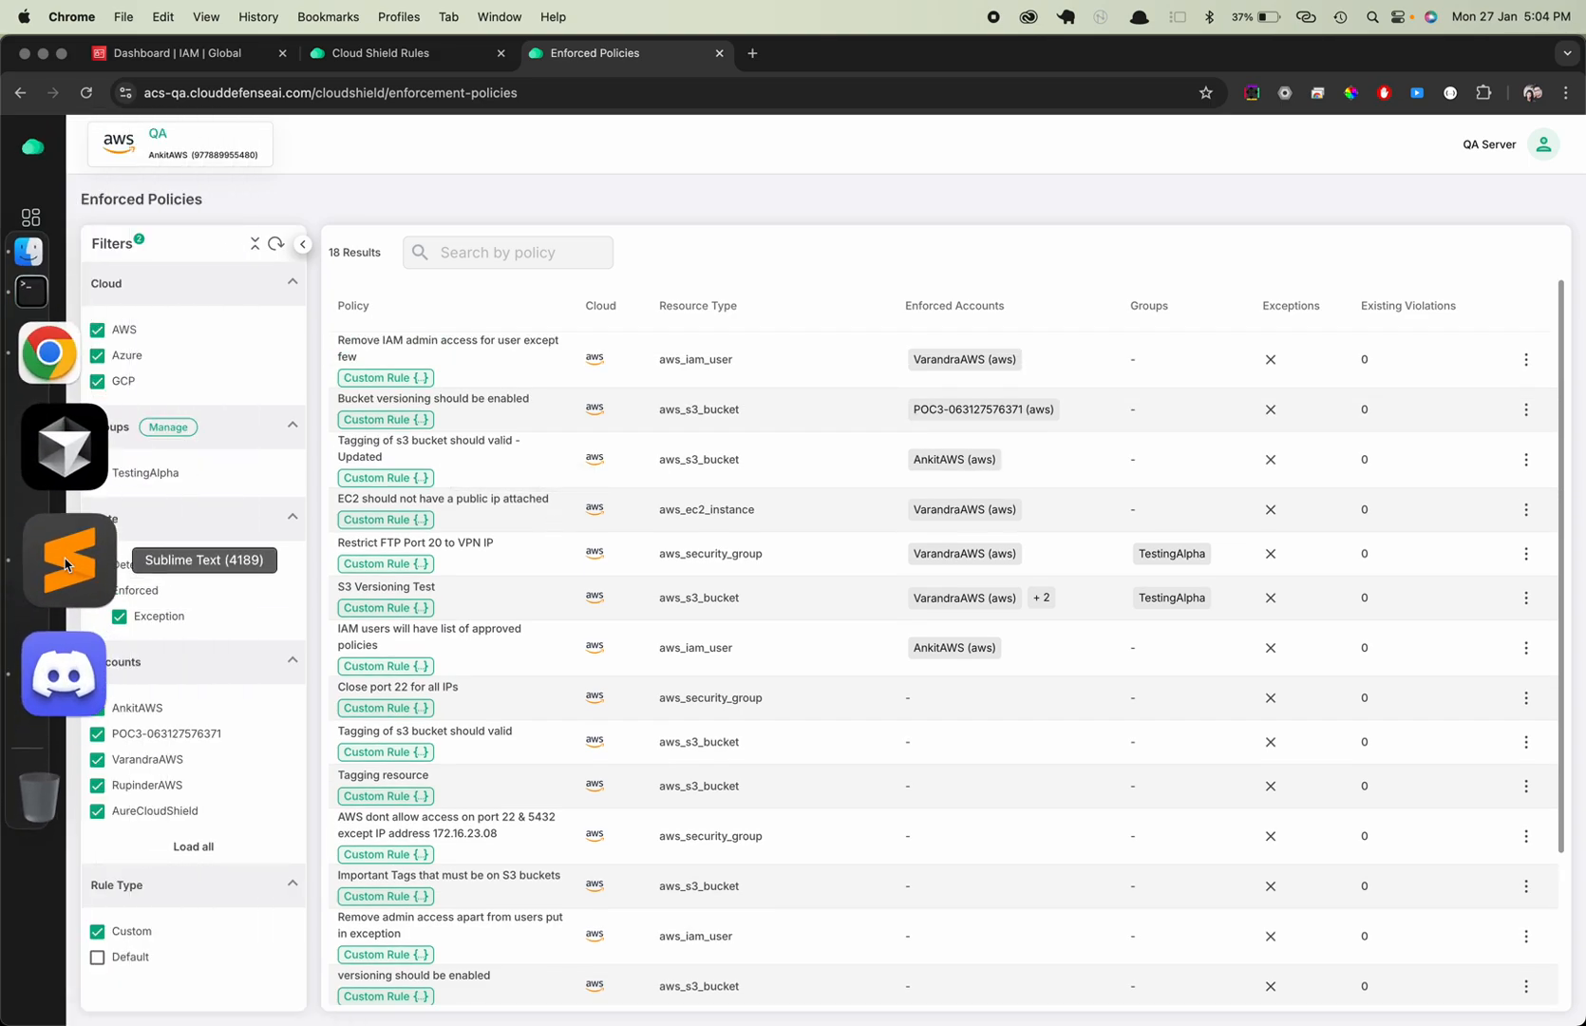
click(59, 568)
click(743, 77)
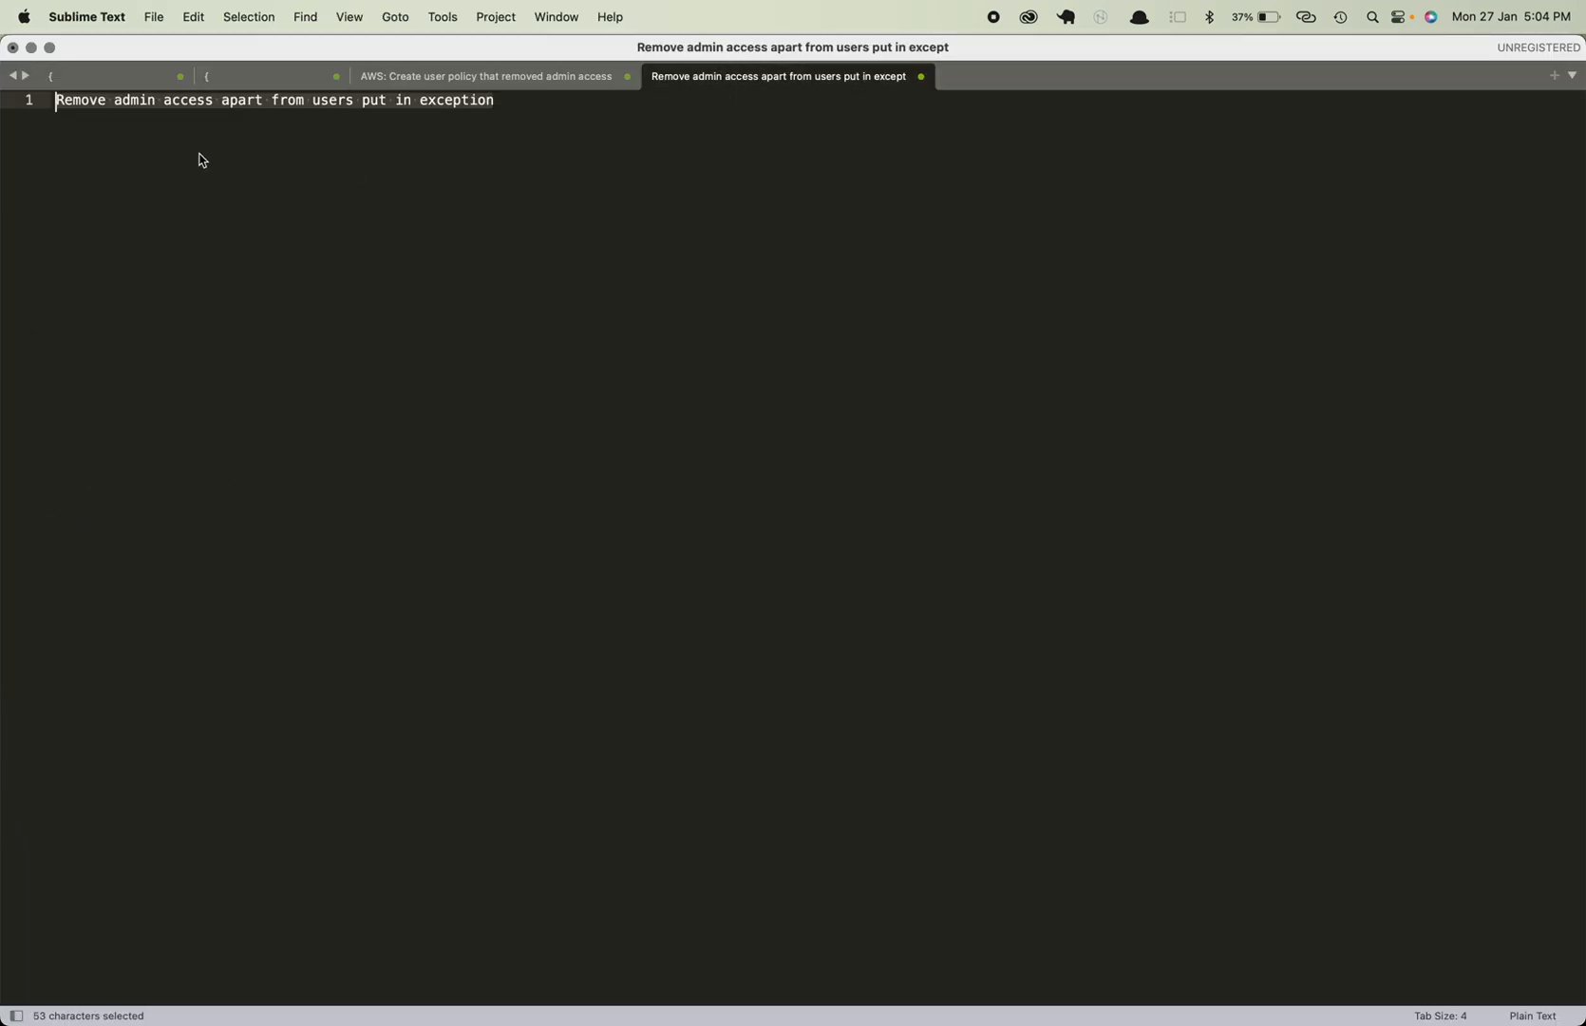
click(116, 101)
drag(59, 103, 266, 101)
key(super+c)
key(super+Tab)
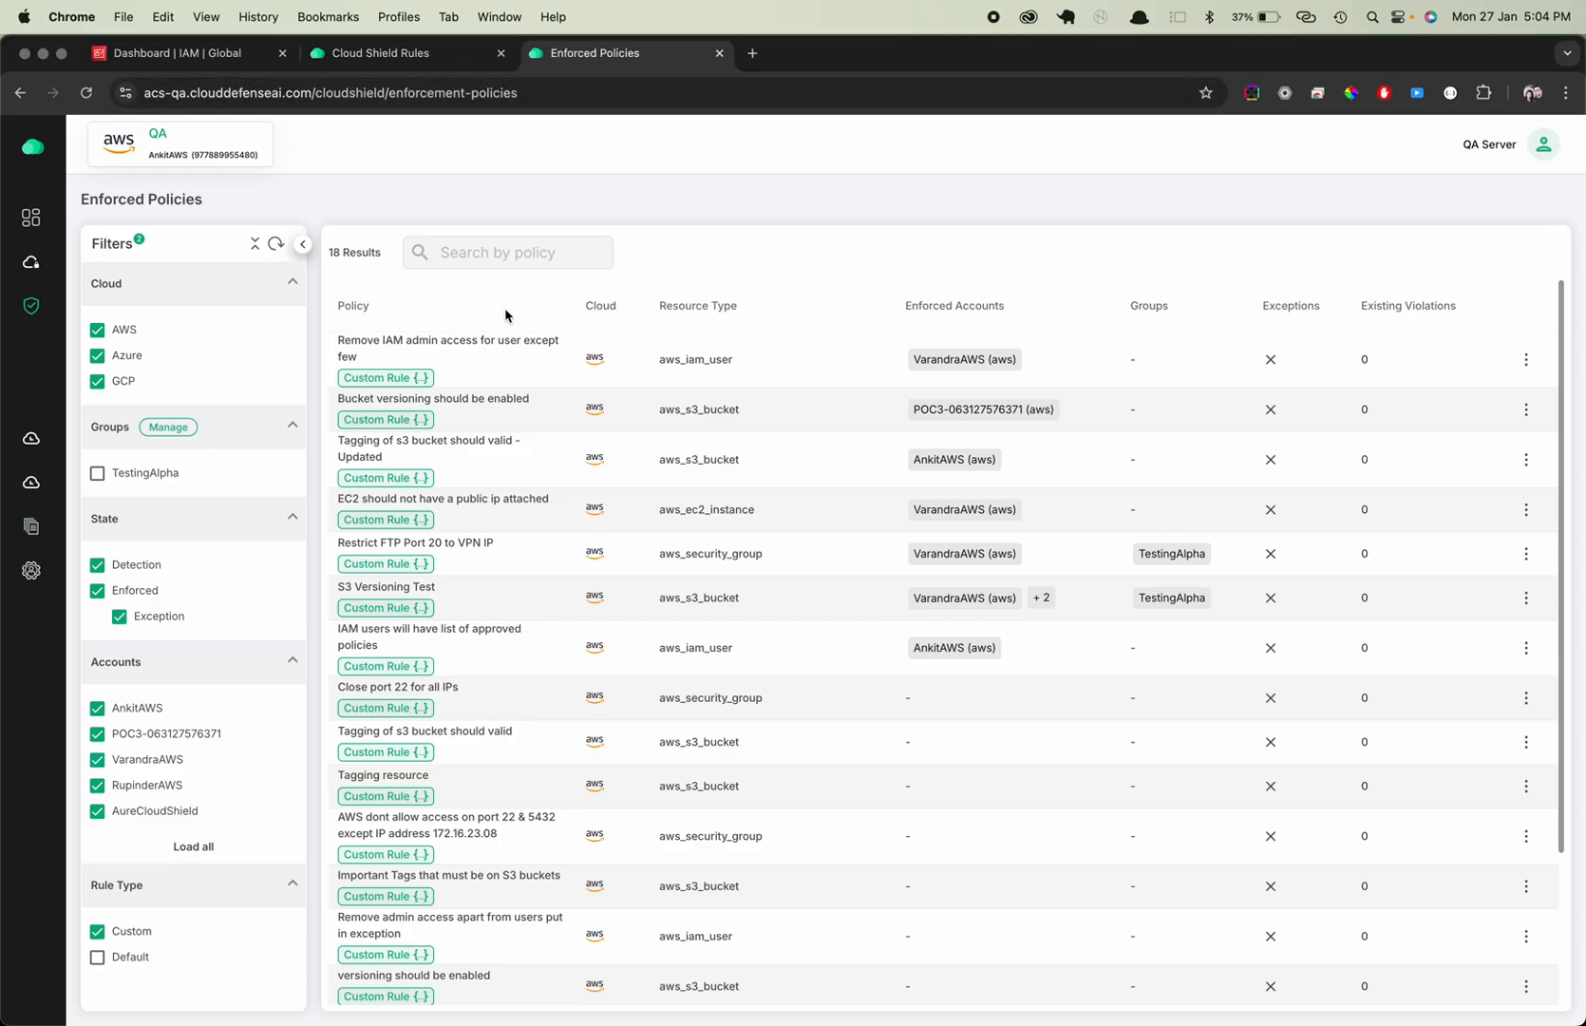
Search the enforced policies for 'Remove admin access apart' and check the matching policy
click(499, 252)
key(super+v)
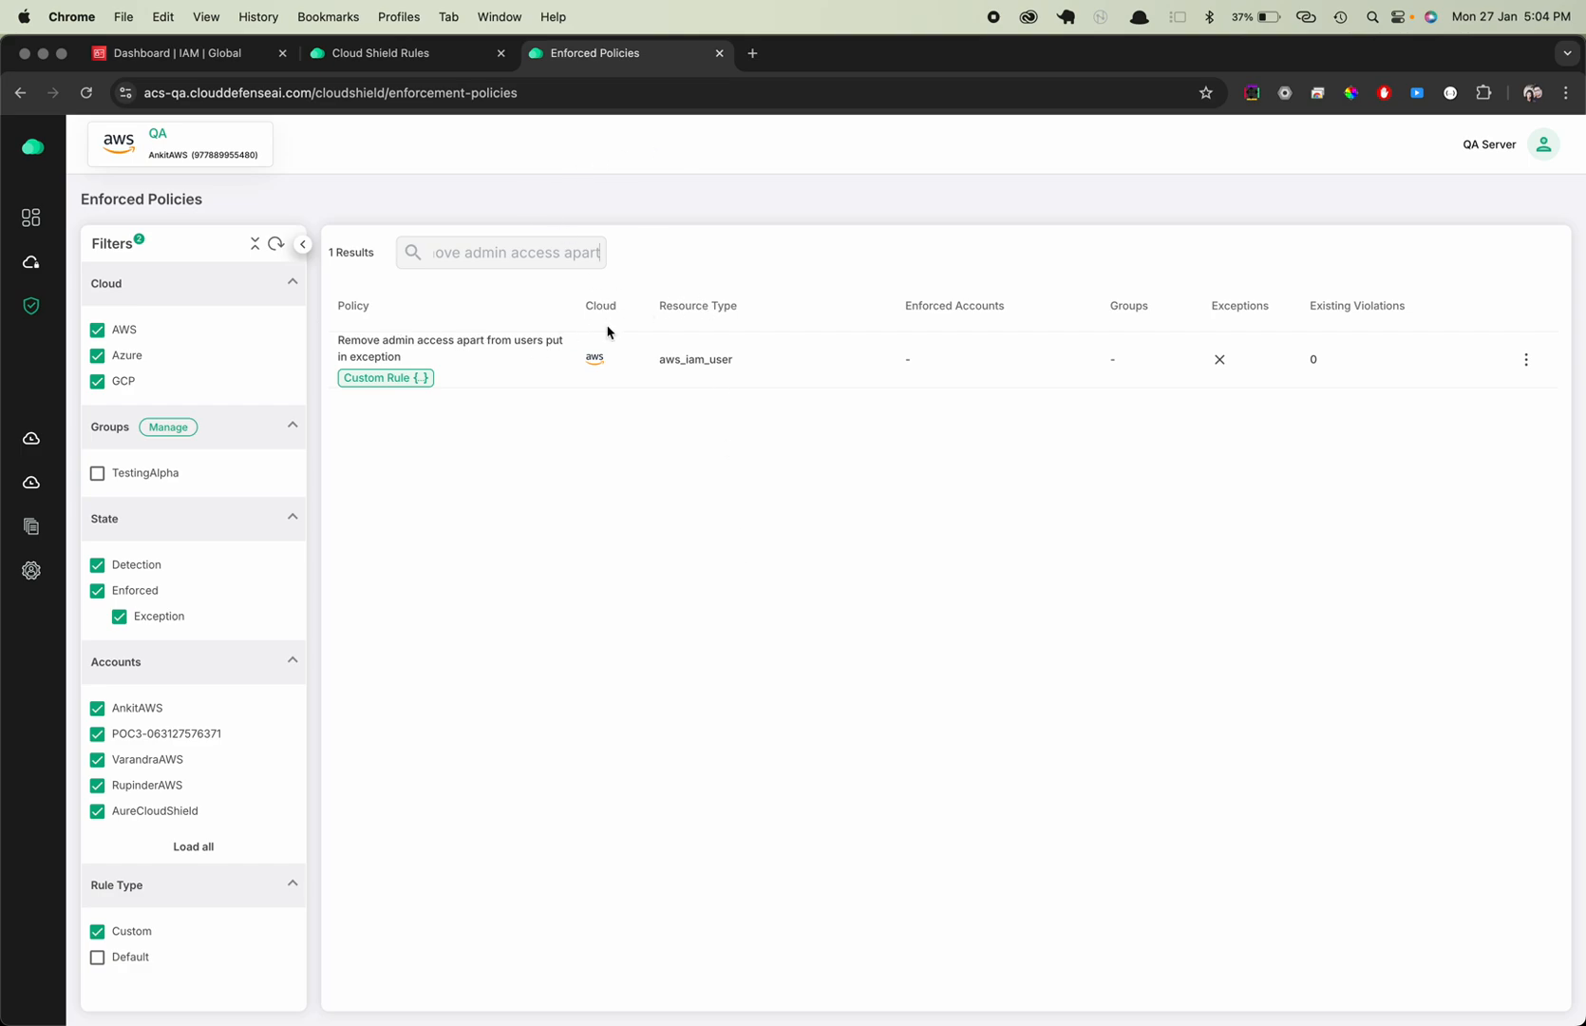
drag(342, 340, 419, 368)
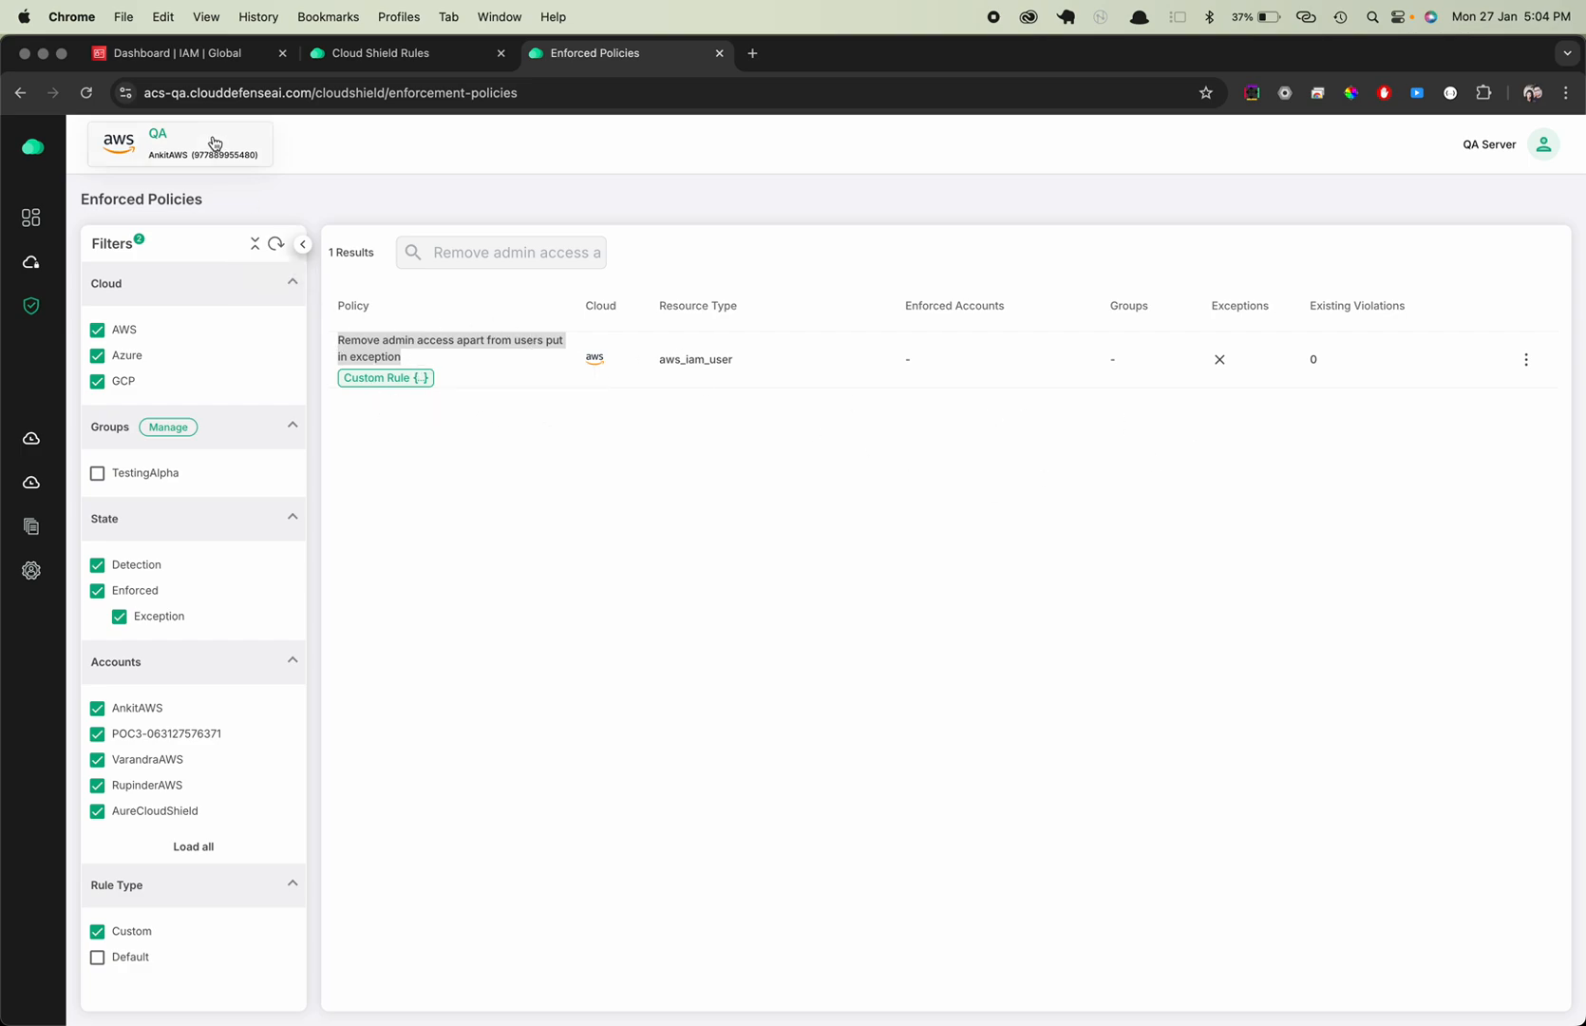
click(696, 487)
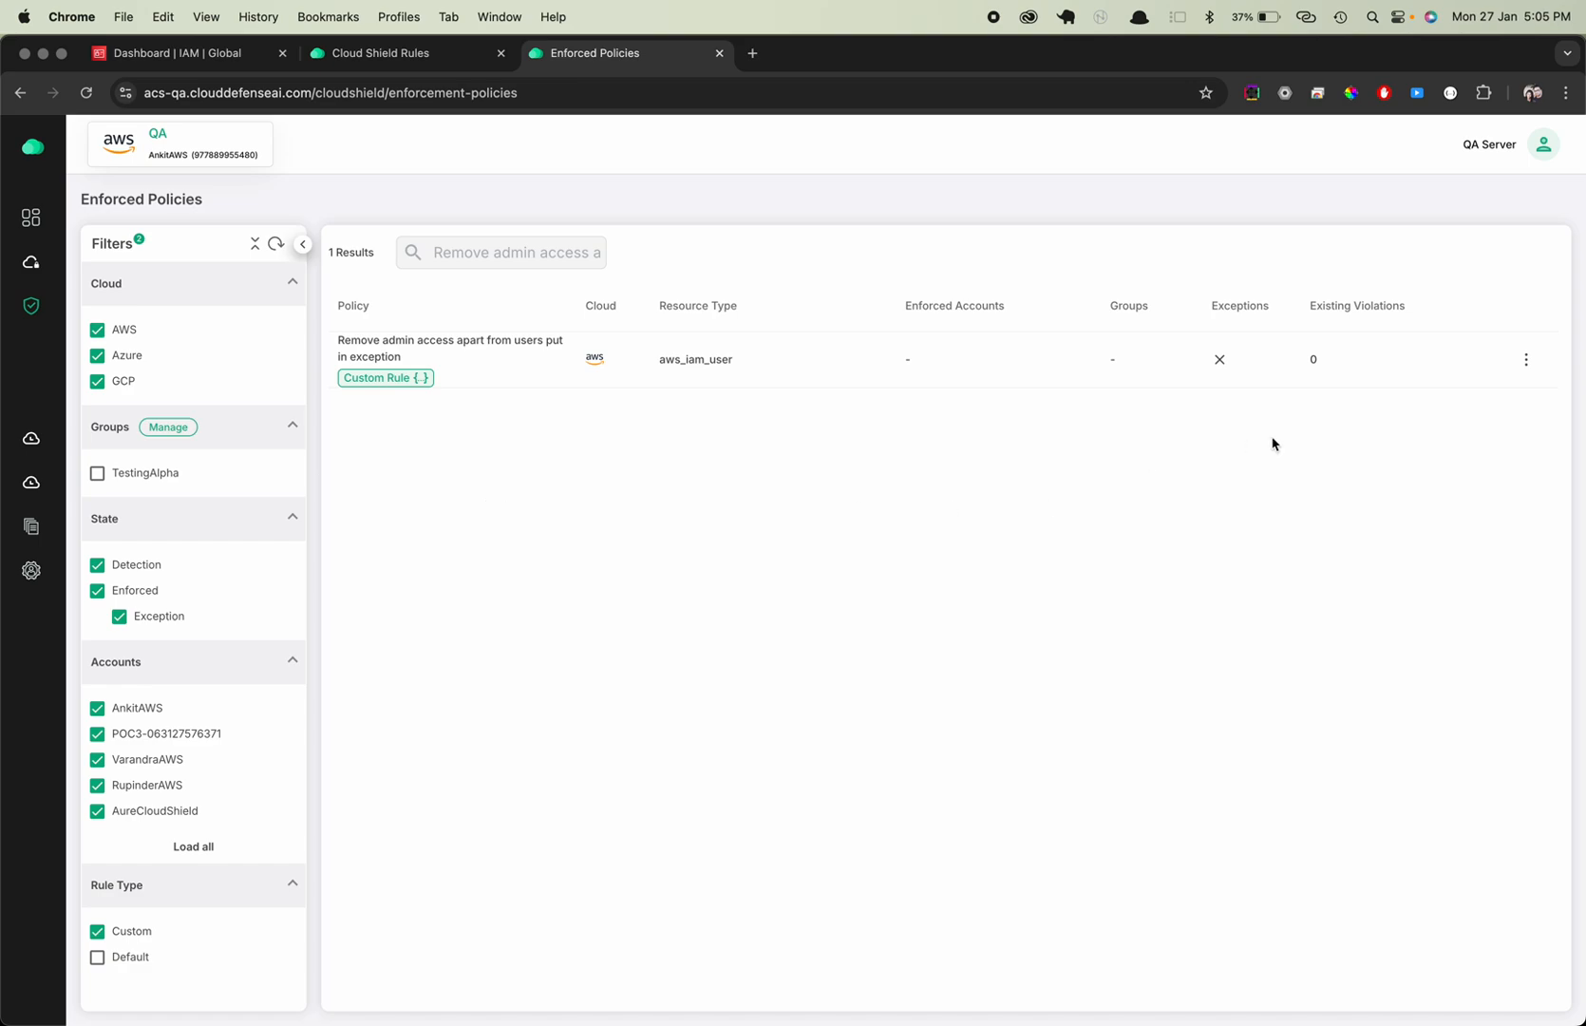
View the account enforcement and exception settings of the 'Remove admin access apart from users put in exception' policy
click(1526, 360)
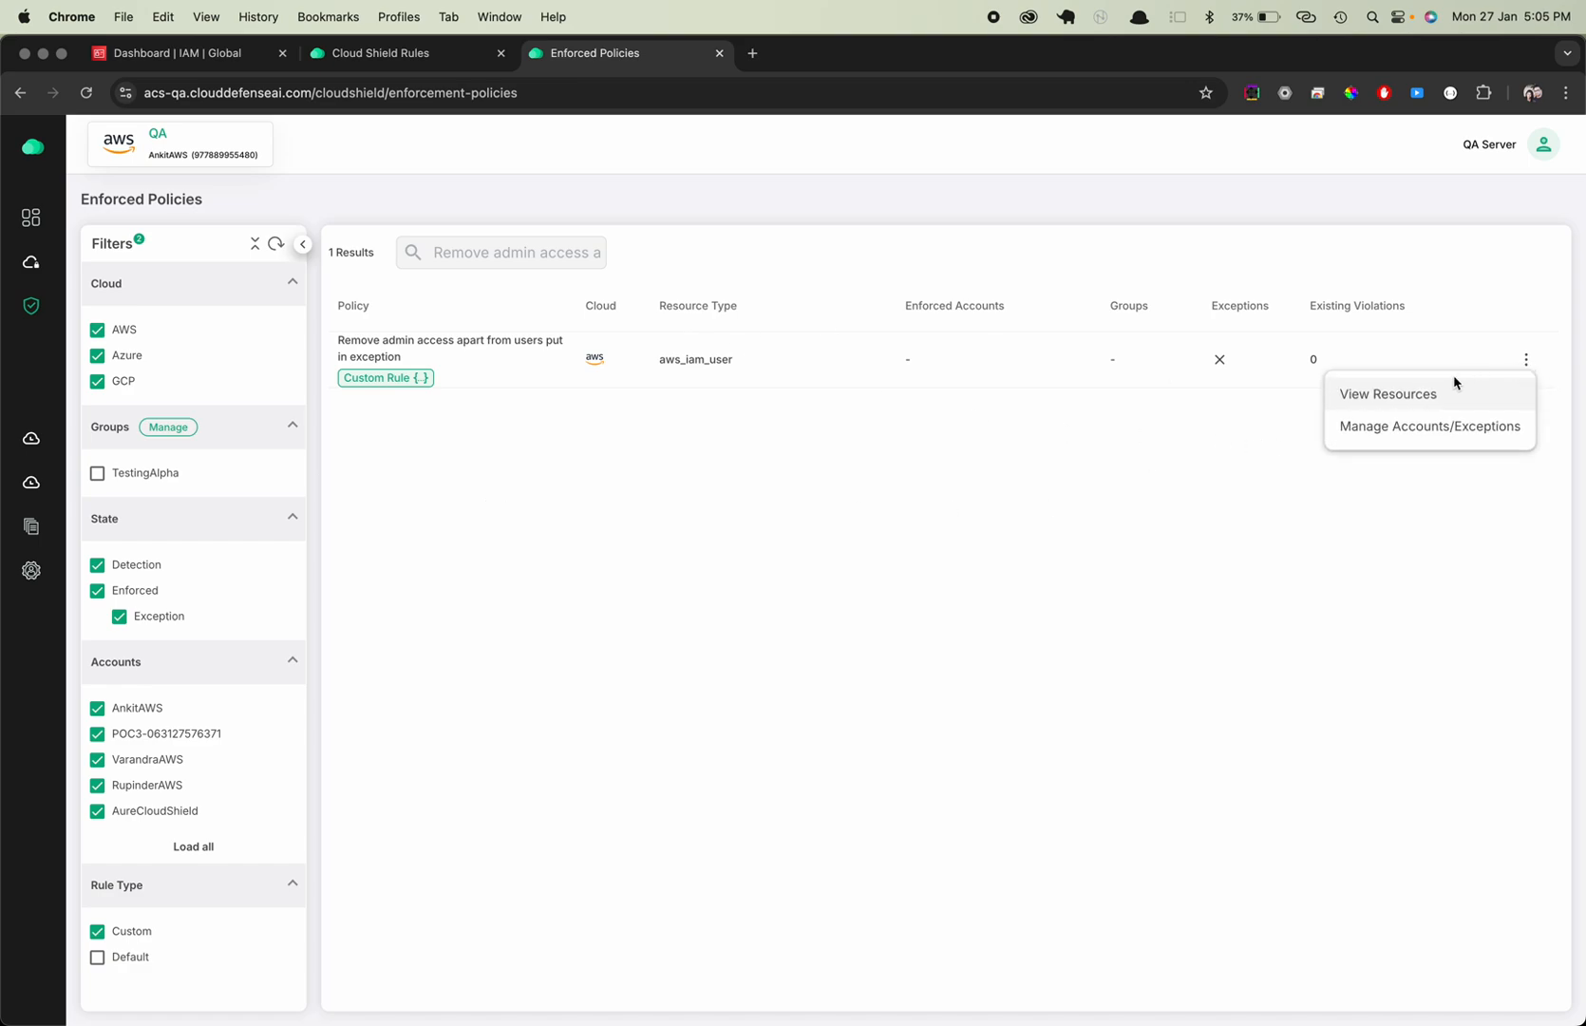
click(1422, 429)
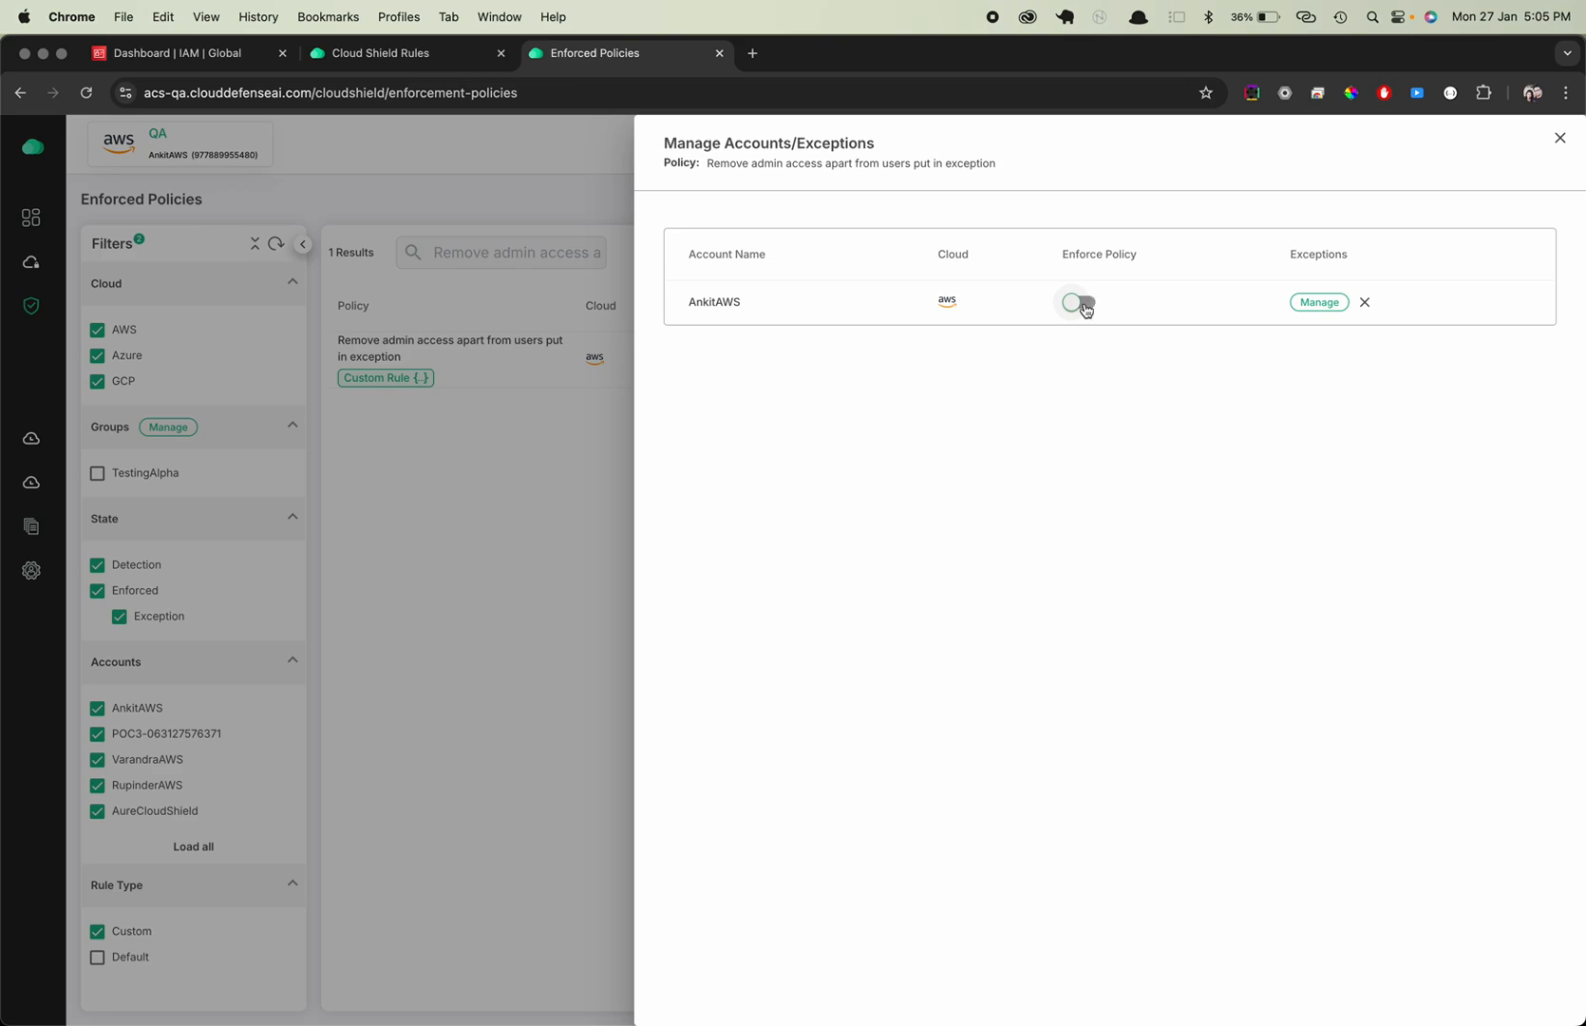
click(489, 503)
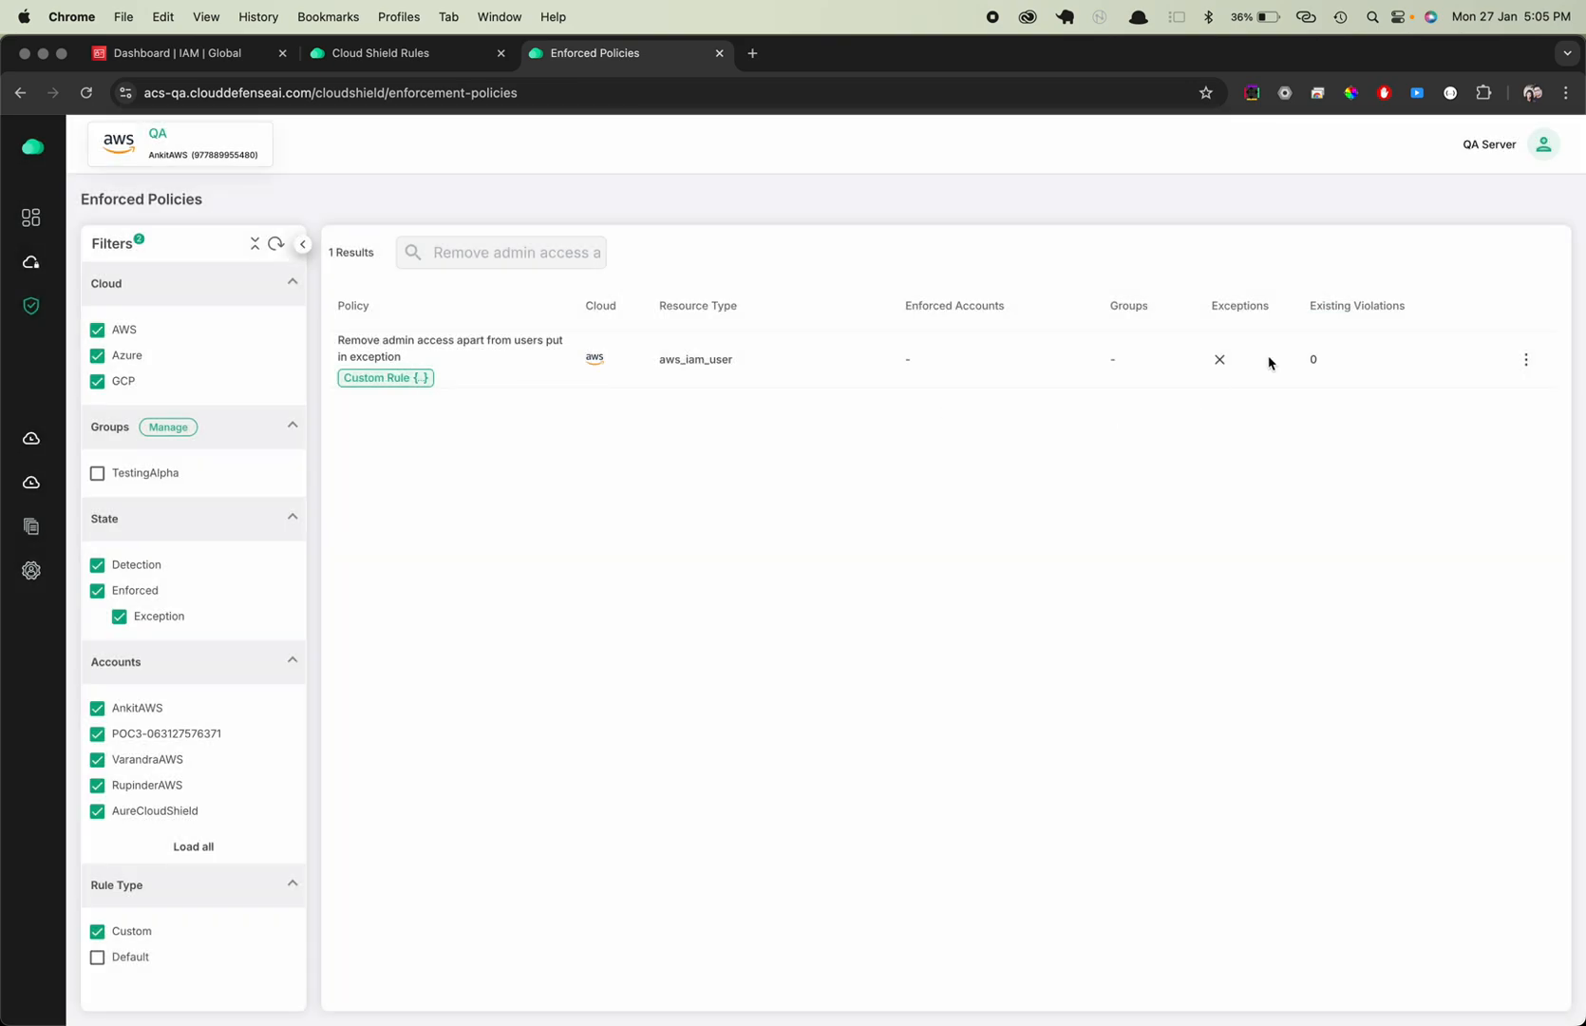
Enforce the 'Remove admin access apart from users put in exception' policy on the AnkitAWS account and close its account settings
click(1526, 360)
click(1400, 427)
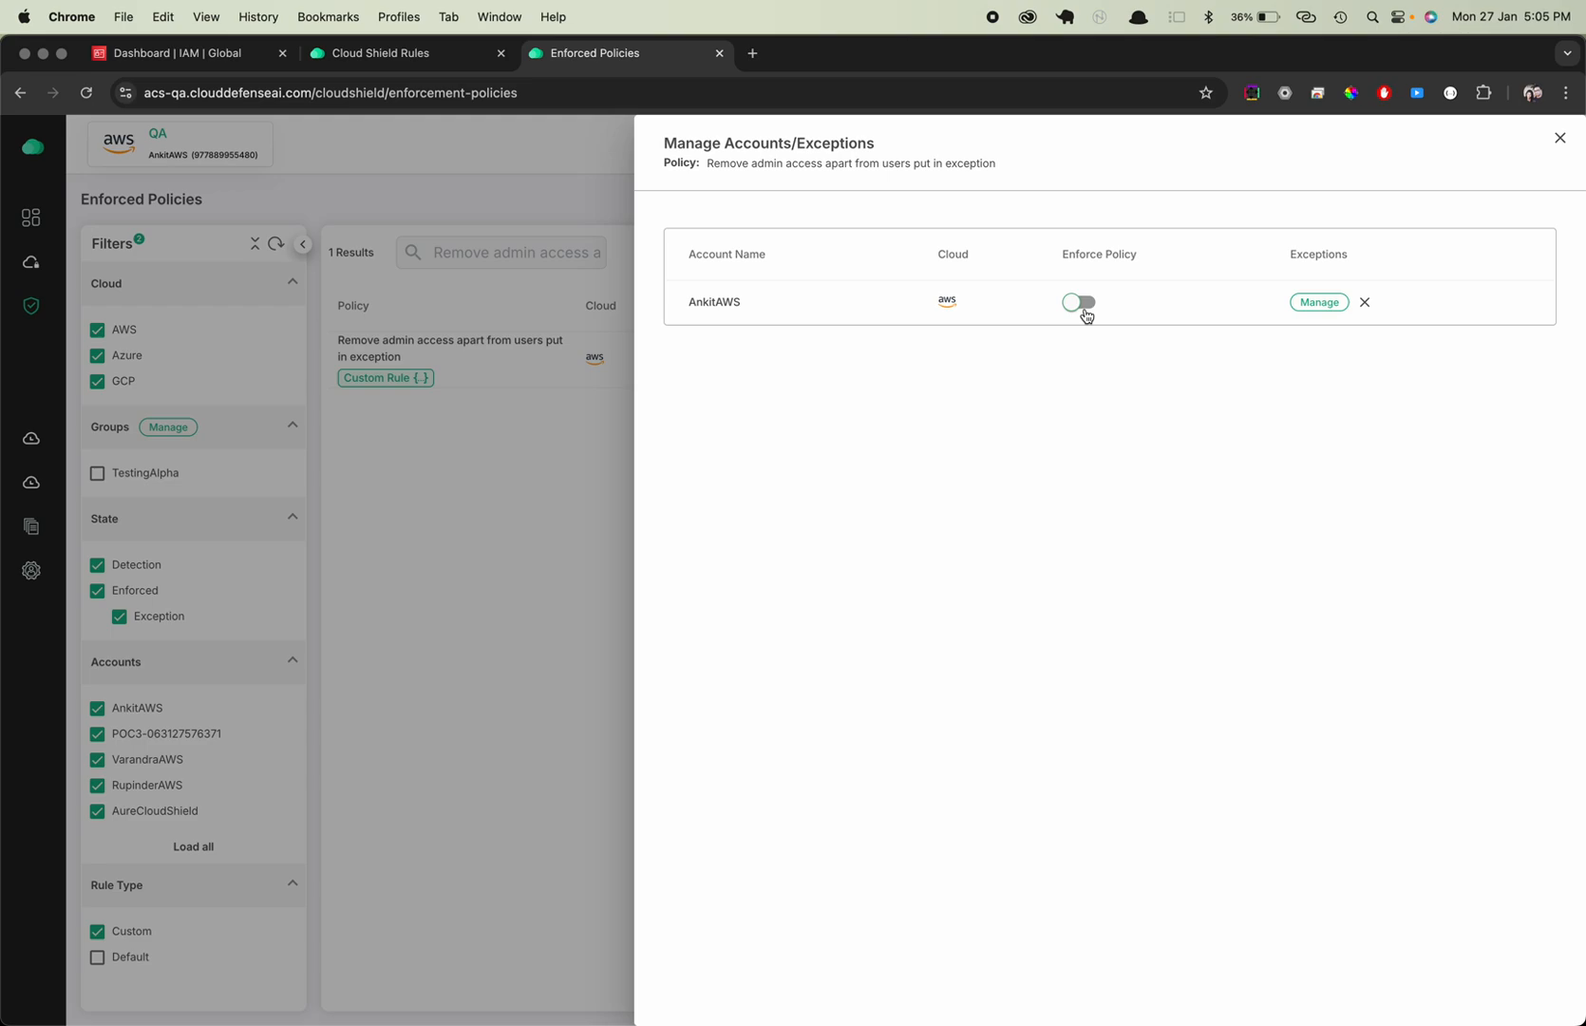
click(1084, 304)
click(570, 522)
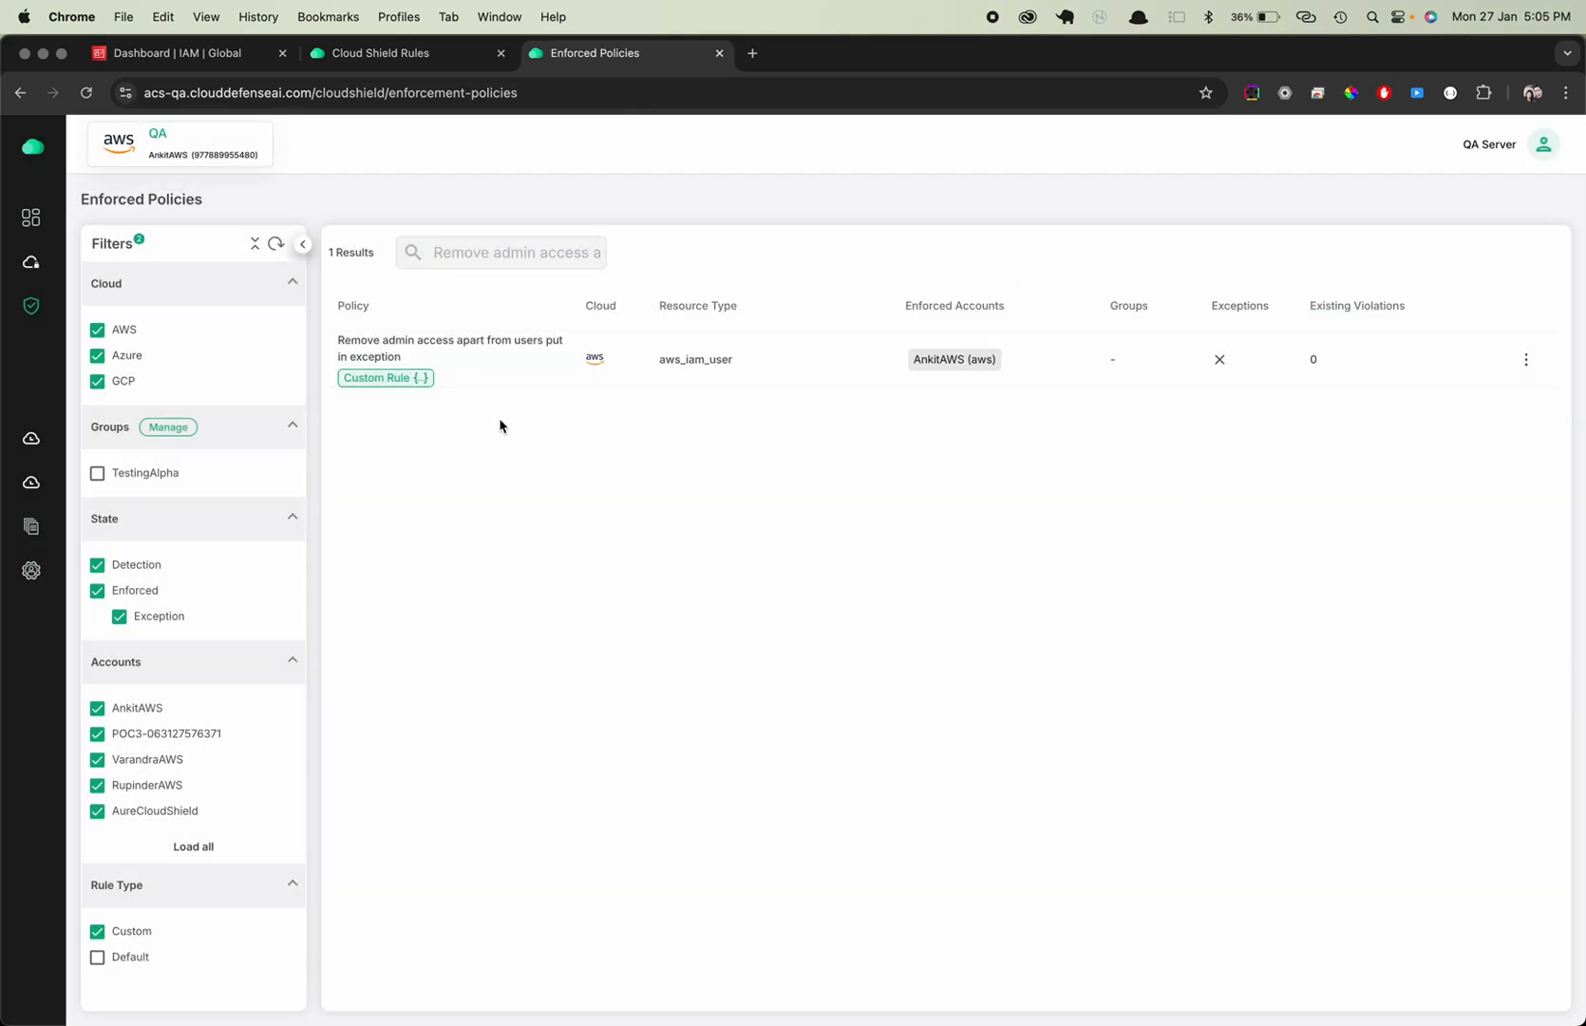
Check the policy's enforced accounts and clear the policy search
drag(909, 304, 993, 305)
click(1066, 361)
click(528, 252)
key(super+a)
key(BackSpace)
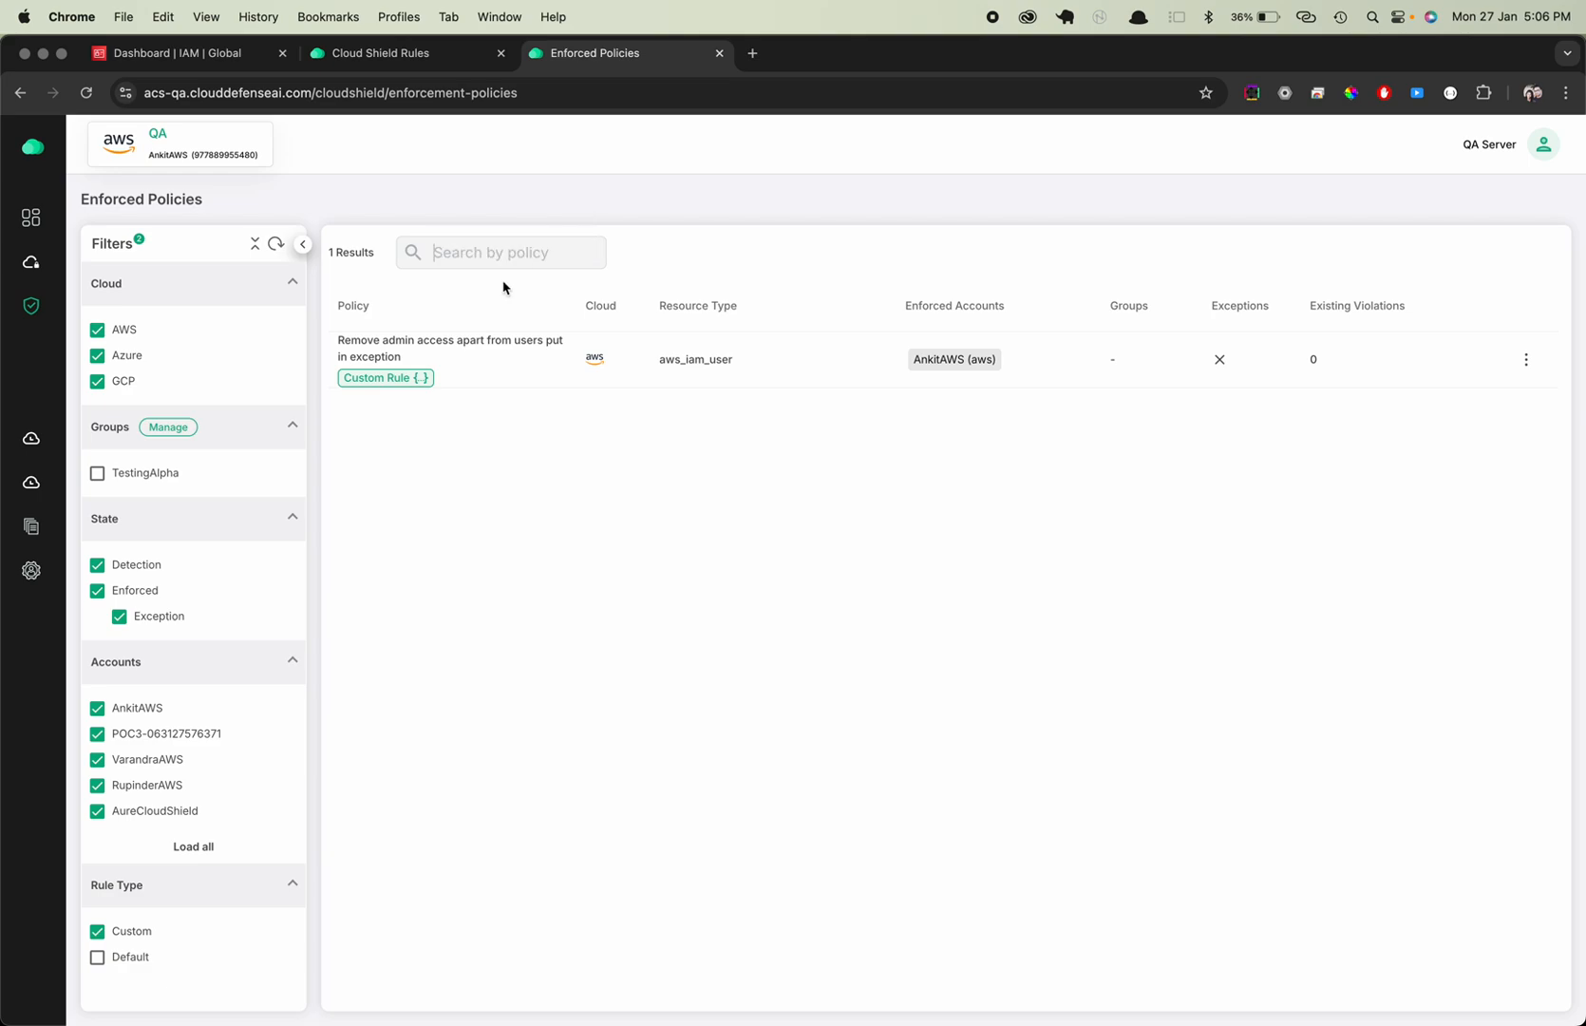